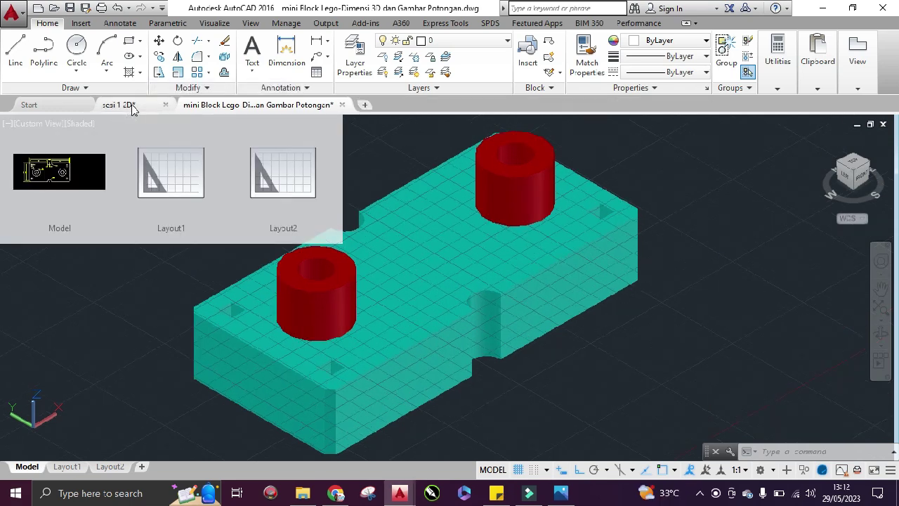
Switch to the sesi 1 2D drawing and add a linear dimension for the plate's overall length, placed below the lower edge.
left_click(132, 108)
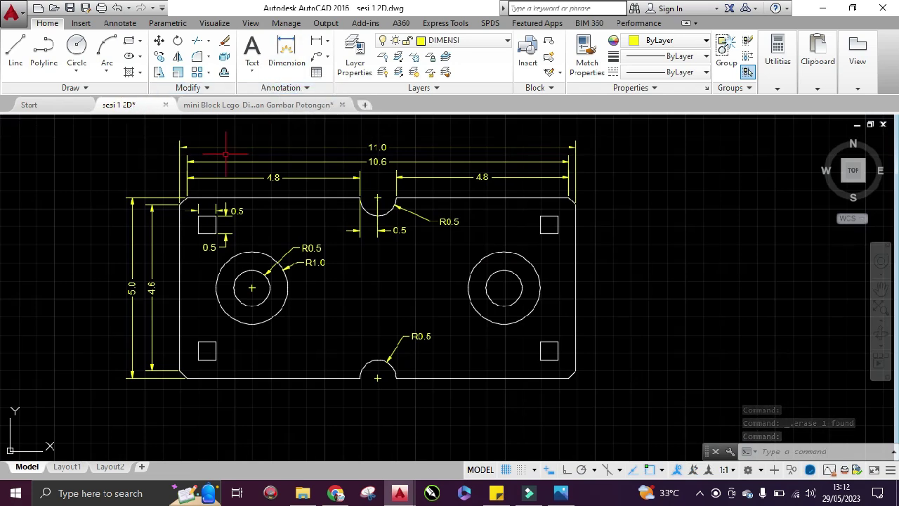
left_click(287, 64)
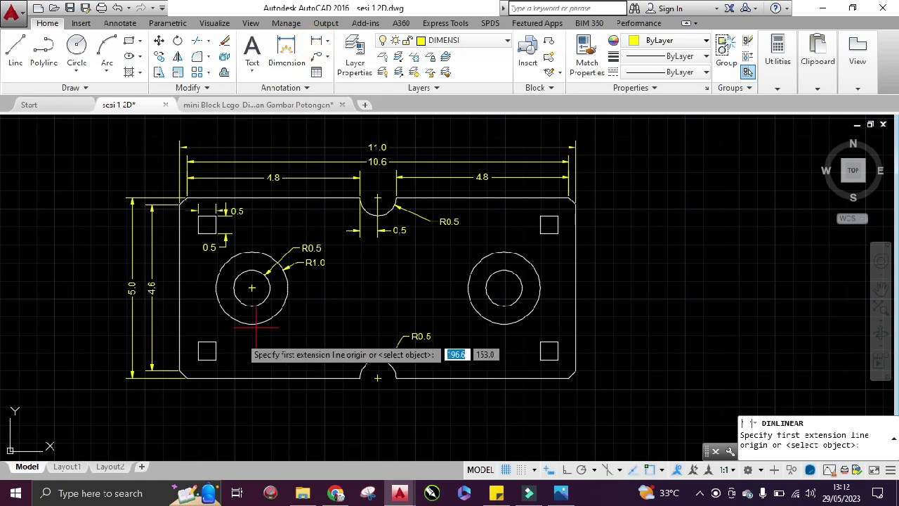
left_click(180, 370)
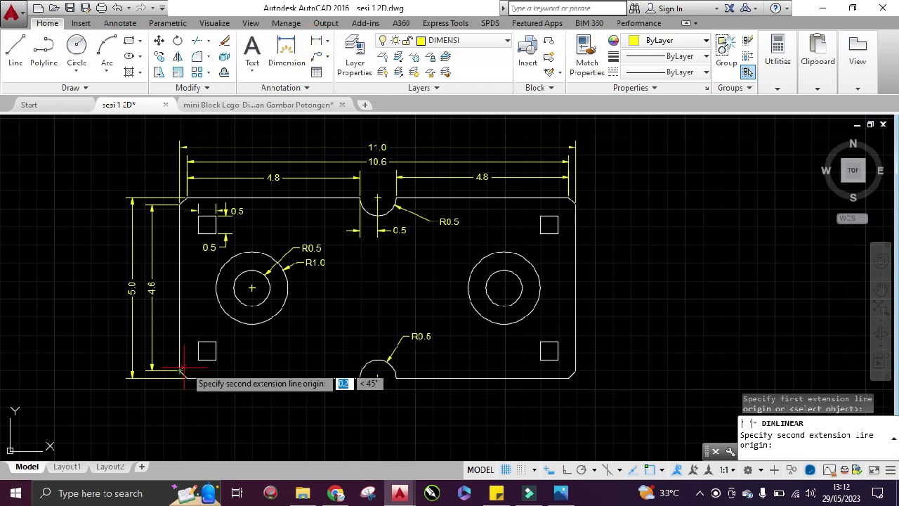
left_click(575, 371)
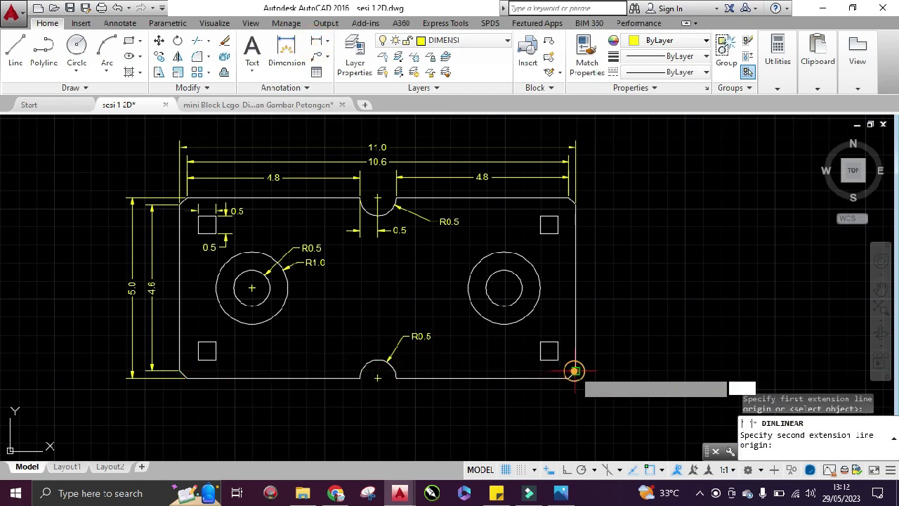
left_click(571, 403)
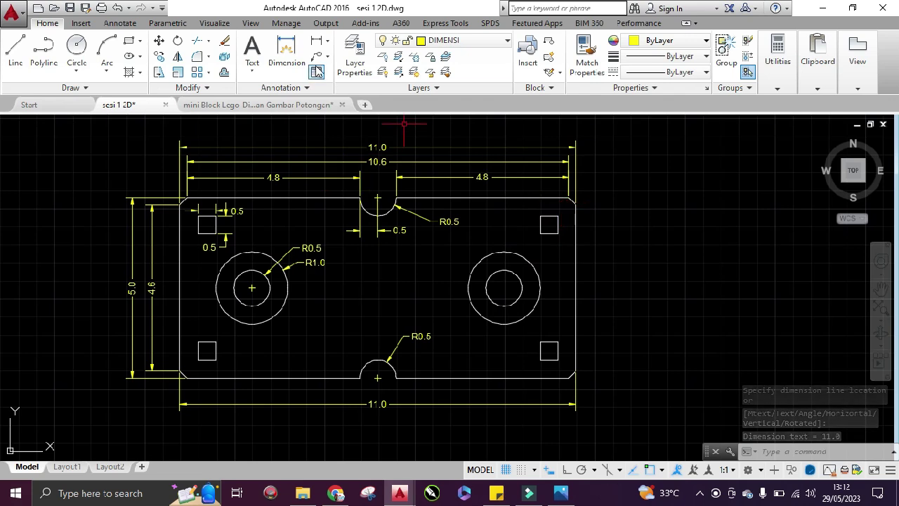
Add a vertical linear dimension for the plate's overall height, placed outside its right edge.
left_click(316, 40)
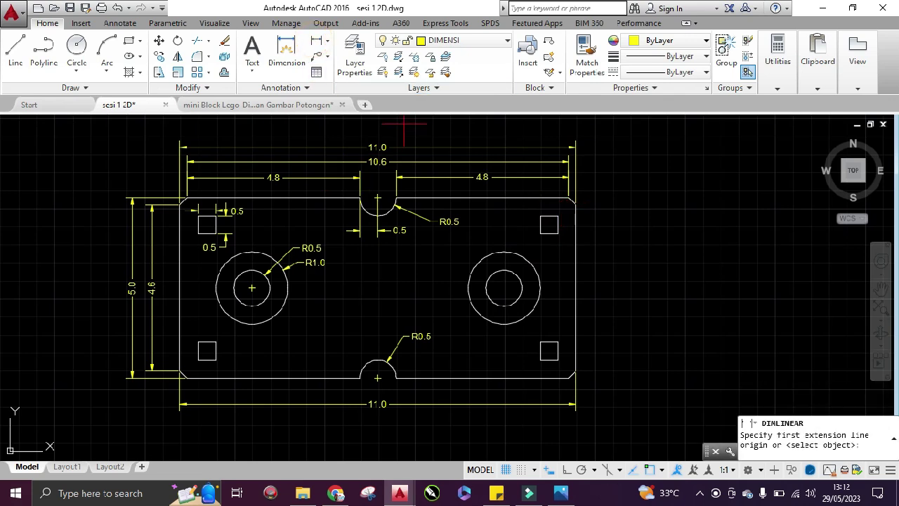
left_click(569, 199)
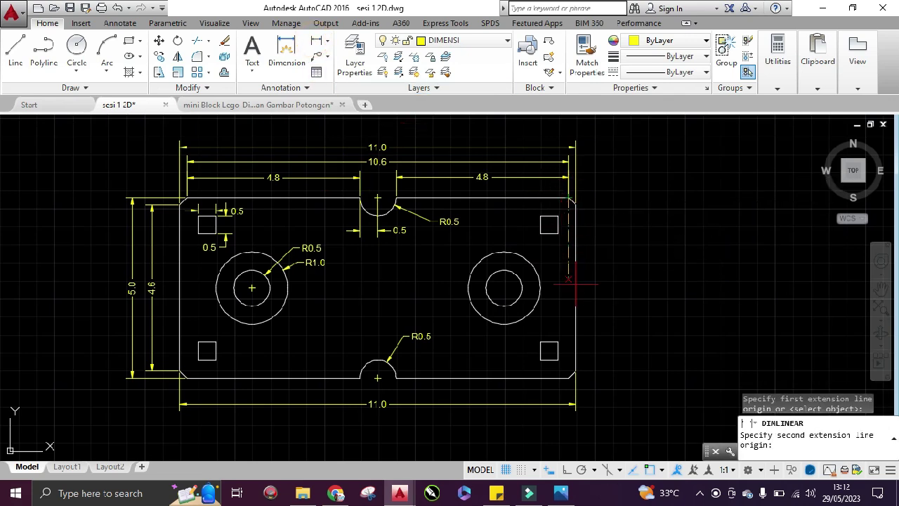
left_click(568, 376)
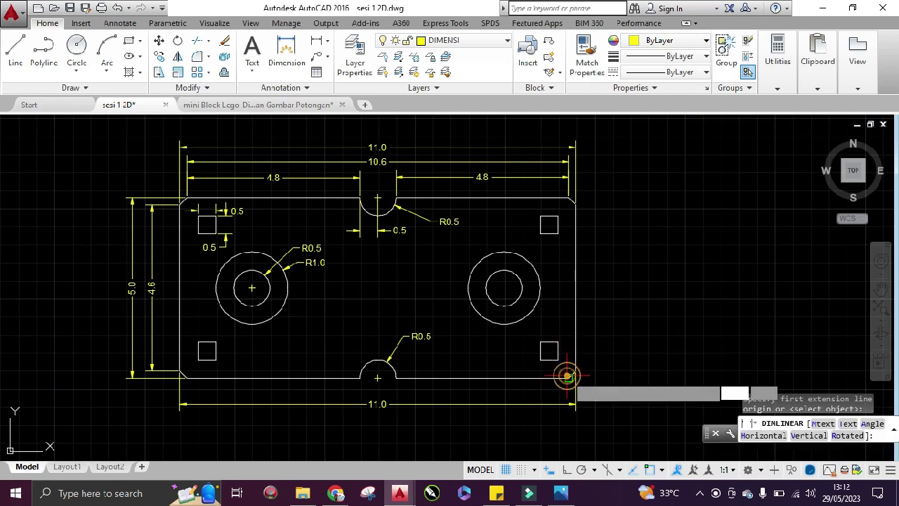
left_click(625, 377)
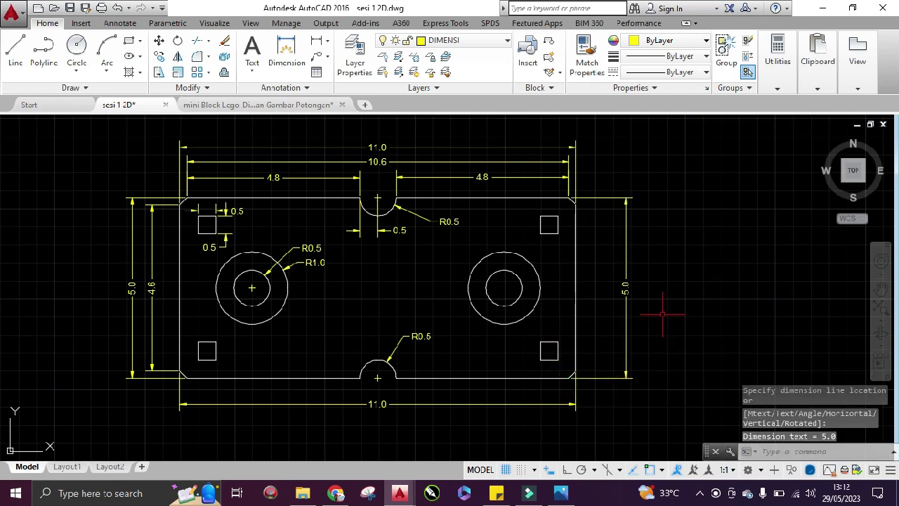
Switch to the 3D drawing "mini Block Lego-Dimensi 3D dan Gambar Potongan".
left_click(253, 104)
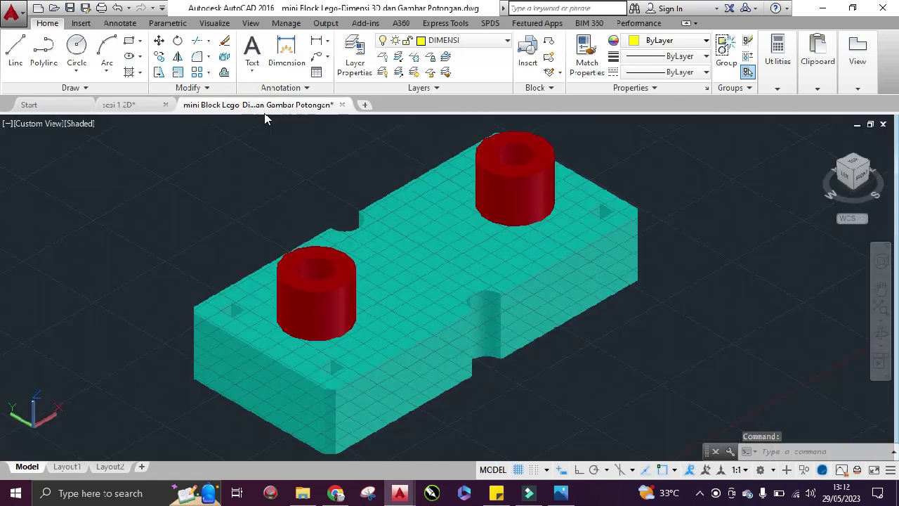
scroll(527, 222, "down", 2)
middle_click_drag(505, 229, 496, 245)
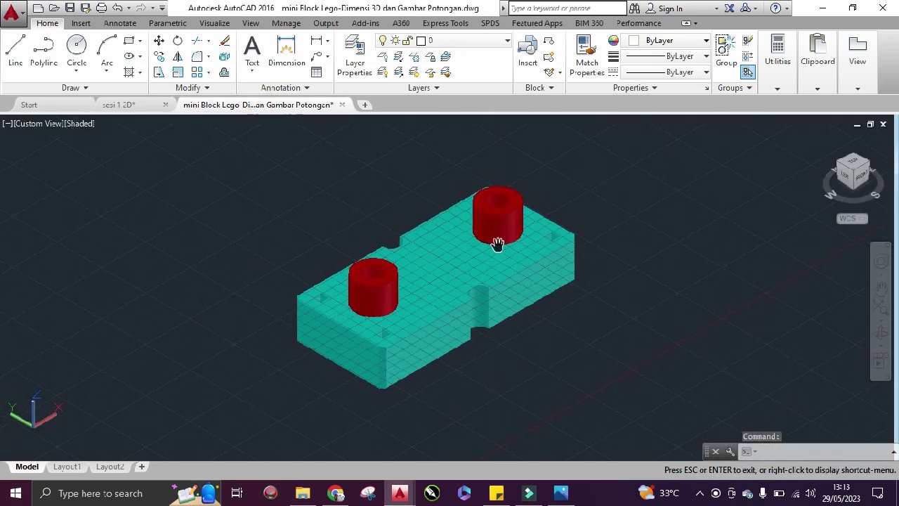
scroll(394, 303, "up", 3)
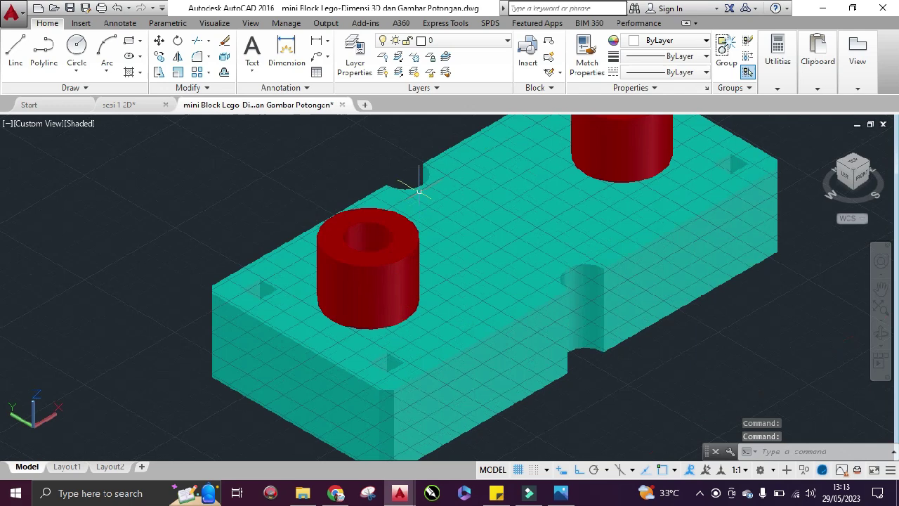
Try radius dimensions on the outer edge and the inner hole of the nearer red cylinder.
left_click(326, 41)
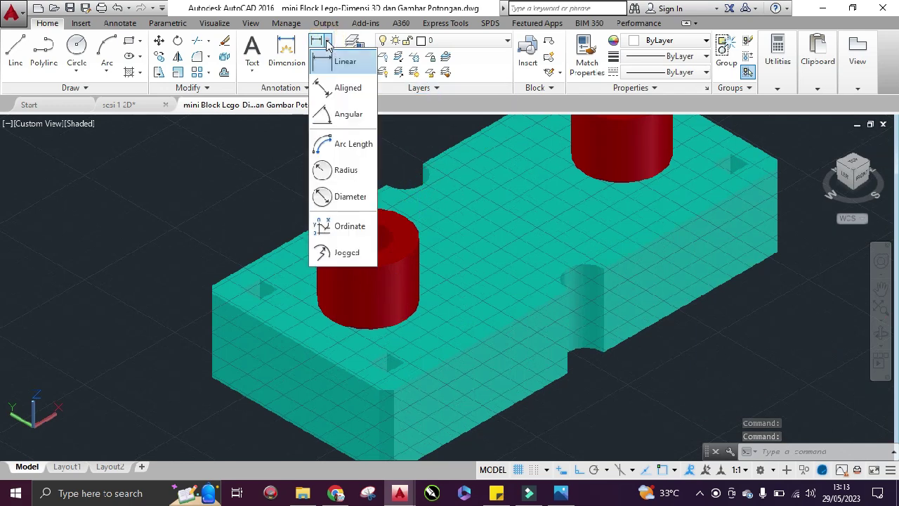
left_click(348, 169)
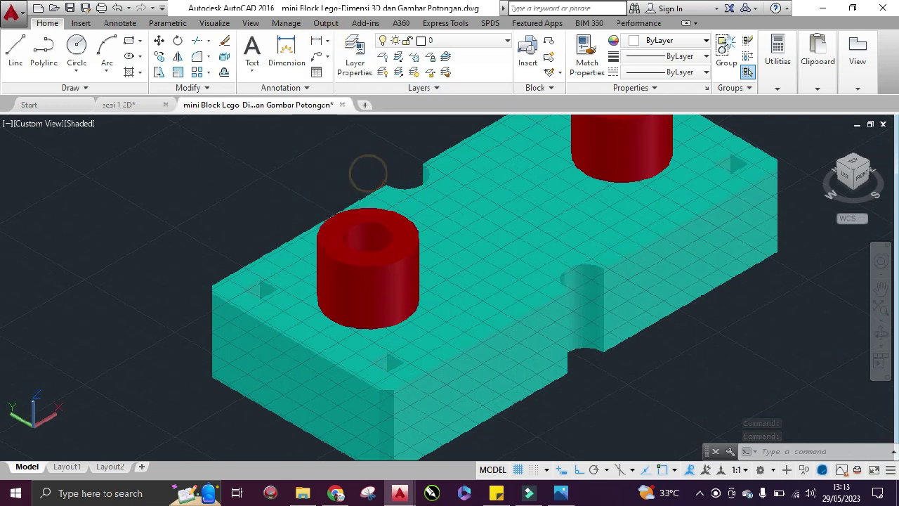
left_click(383, 225)
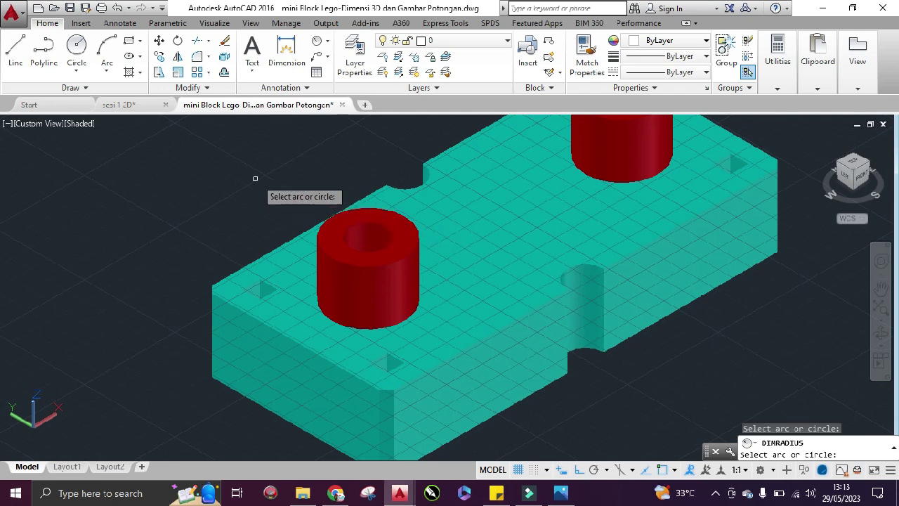
left_click(397, 216)
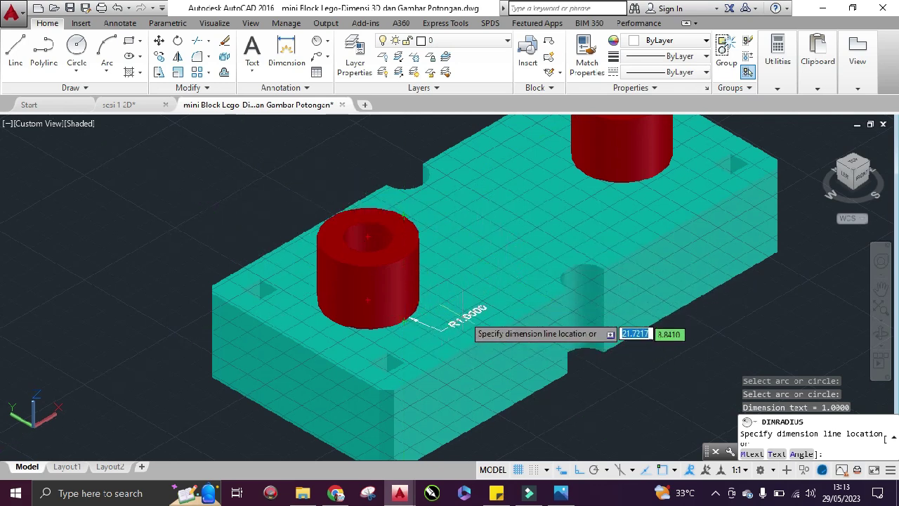
left_click(457, 295)
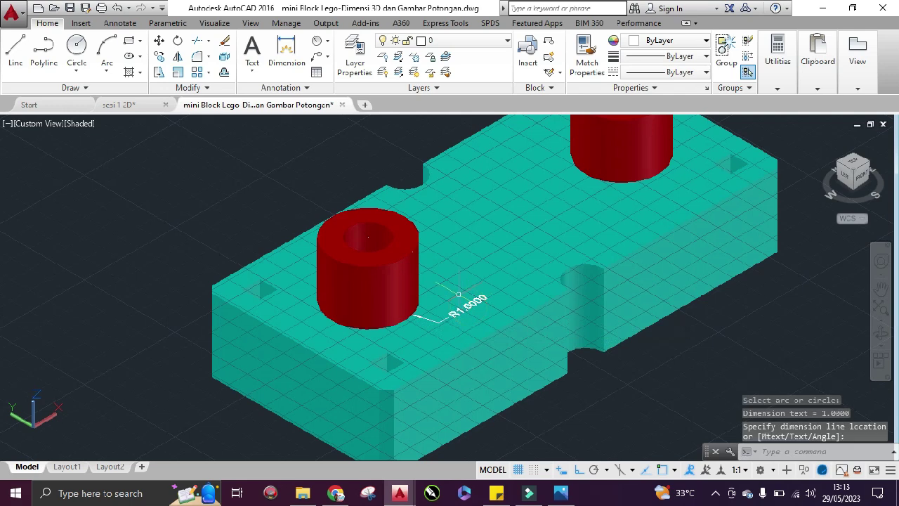
left_click(317, 40)
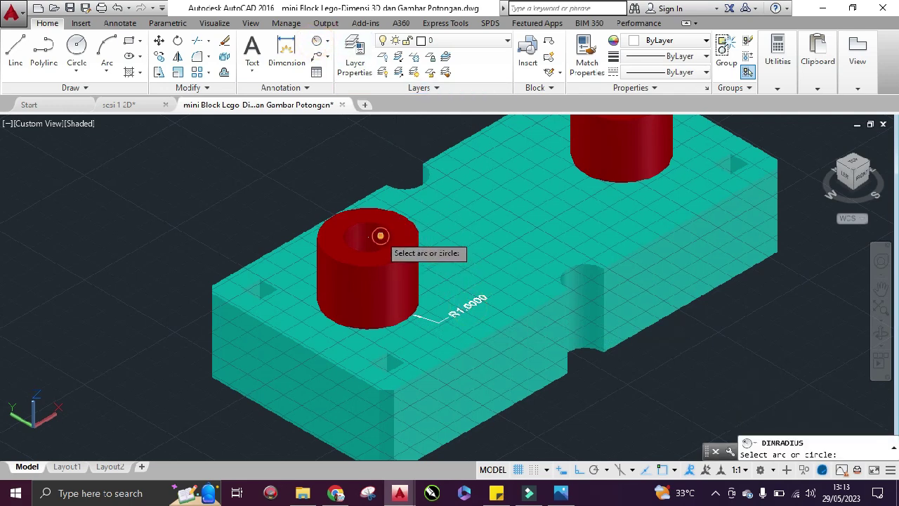
left_click(390, 243)
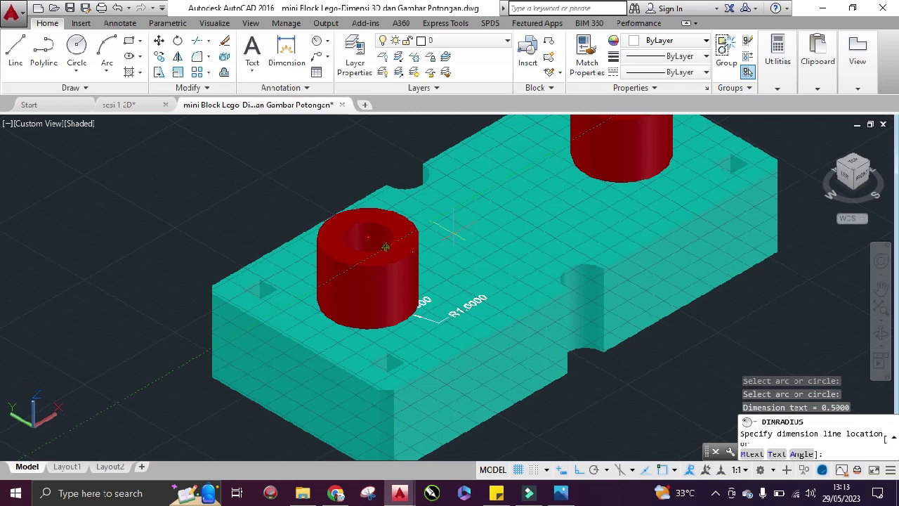
left_click(485, 261)
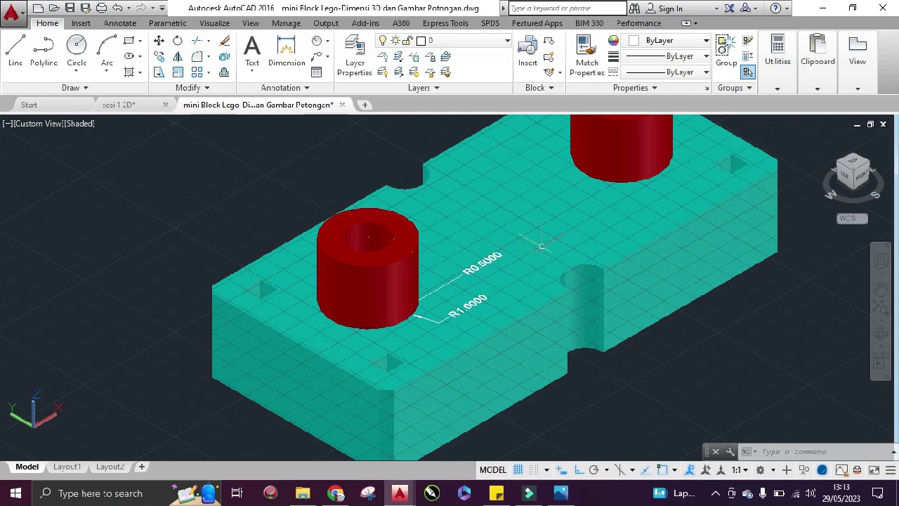
Delete both radius dimensions beside the nearer red cylinder.
left_click(481, 262)
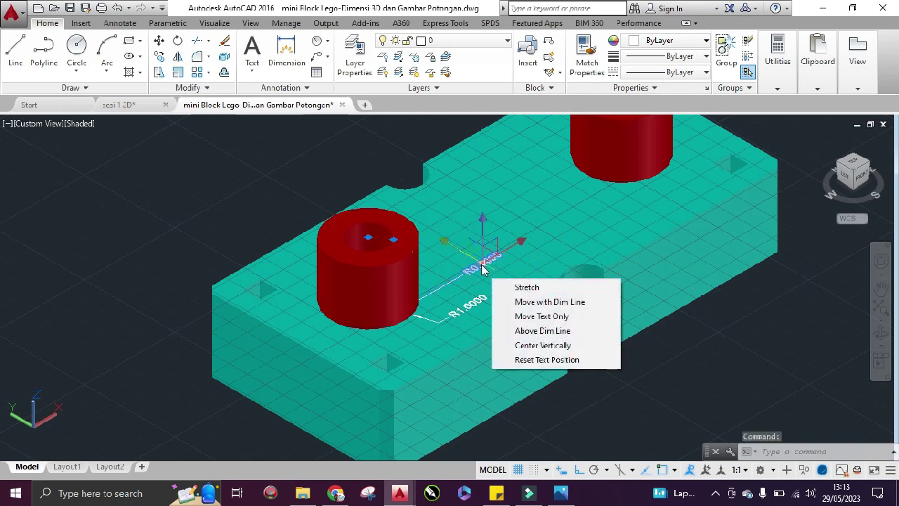
key("Delete")
left_click(483, 298)
key("Delete")
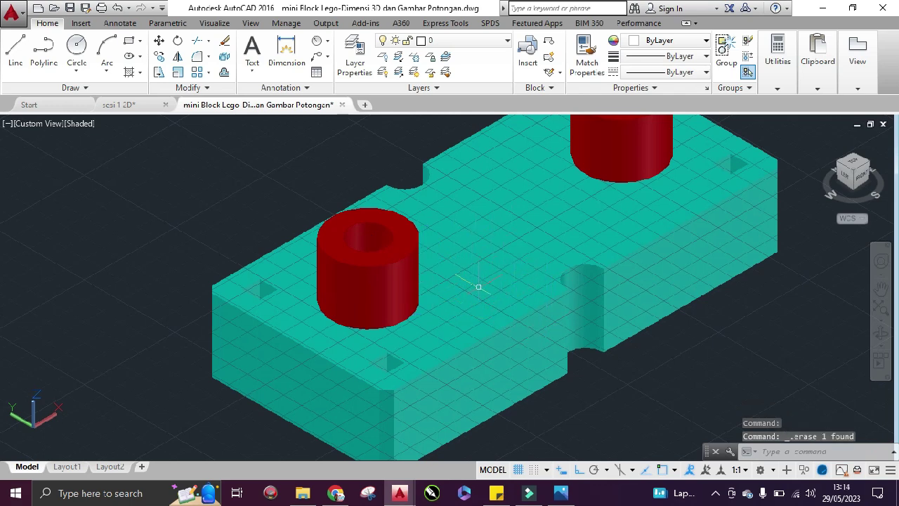
Add a linear dimension along the long front edge of the block's top face, offset outward from the block.
middle_click_drag(478, 287, 422, 235)
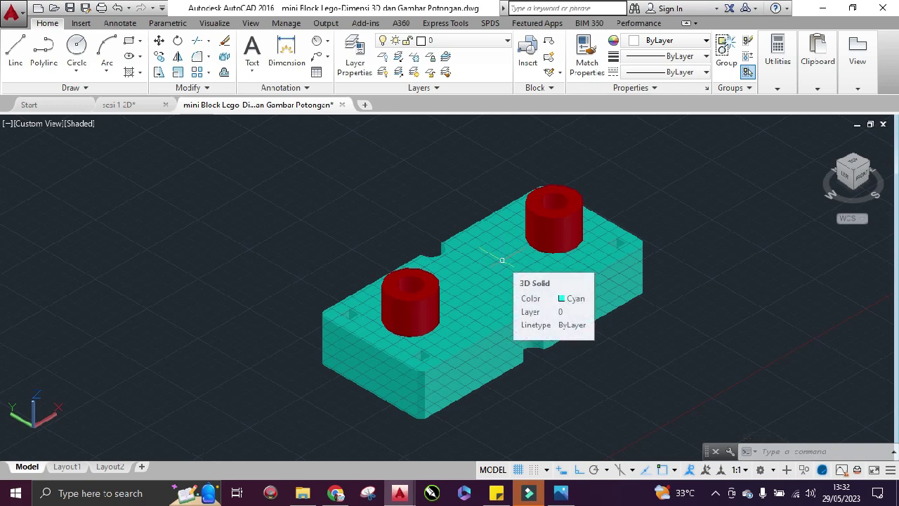
scroll(490, 274, "up", 2)
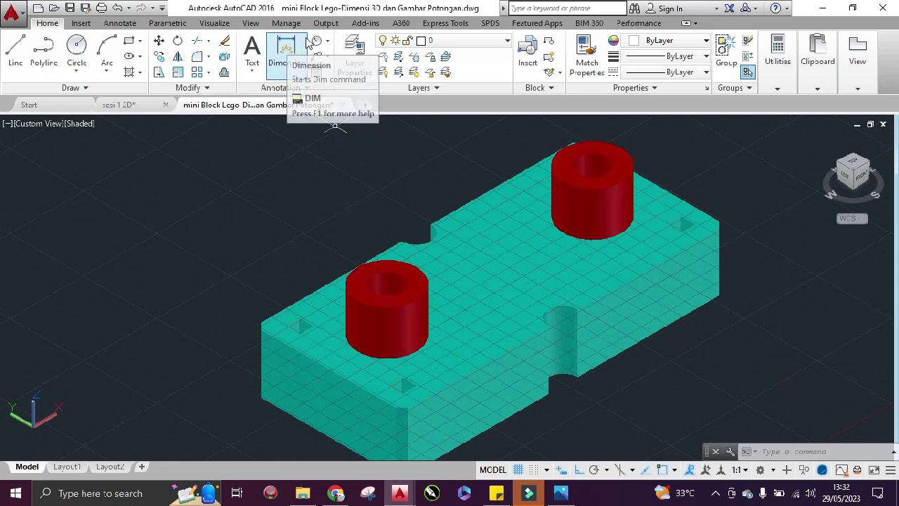
left_click(326, 42)
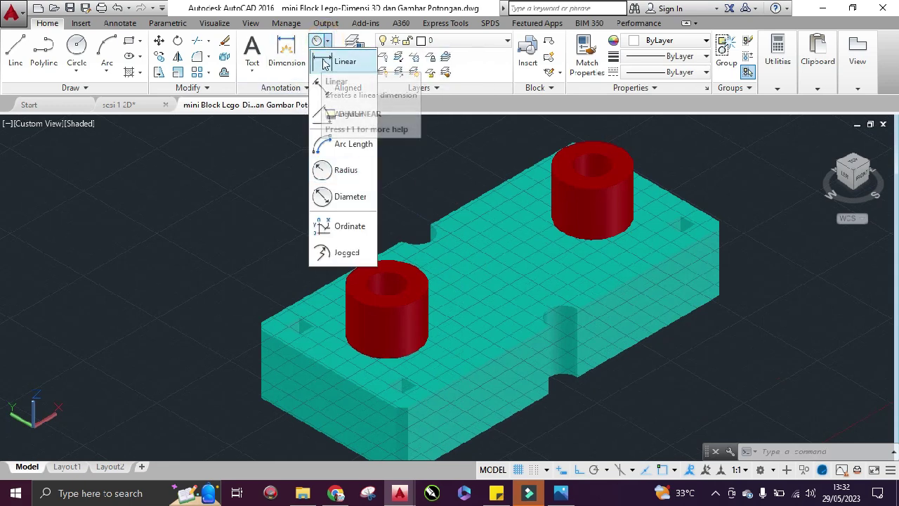
left_click(344, 61)
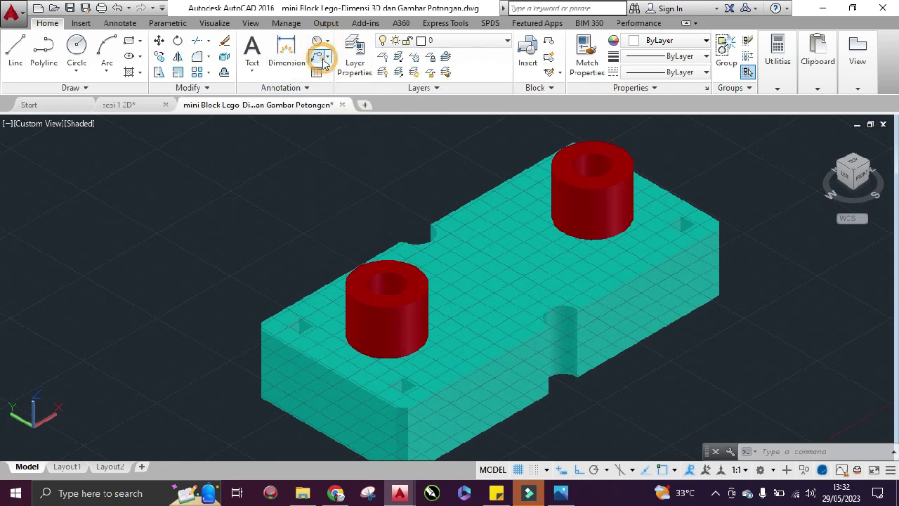
left_click(397, 405)
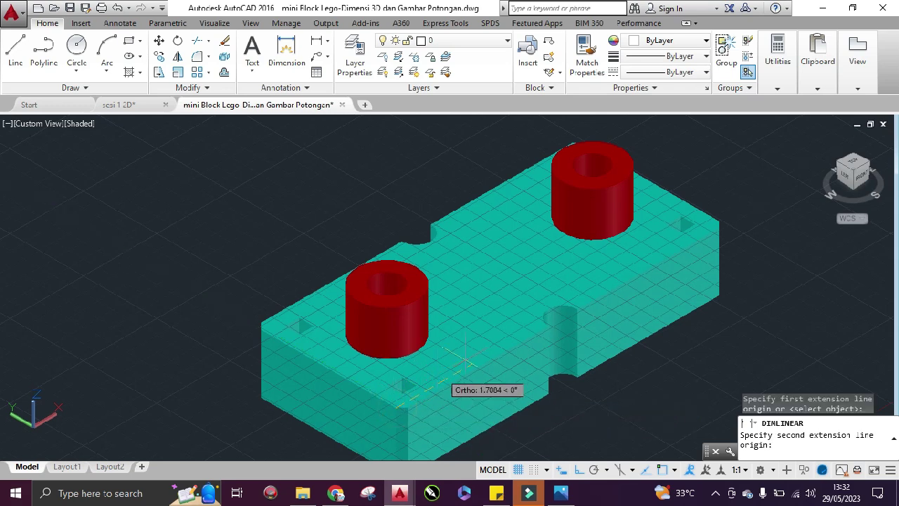
left_click(715, 222)
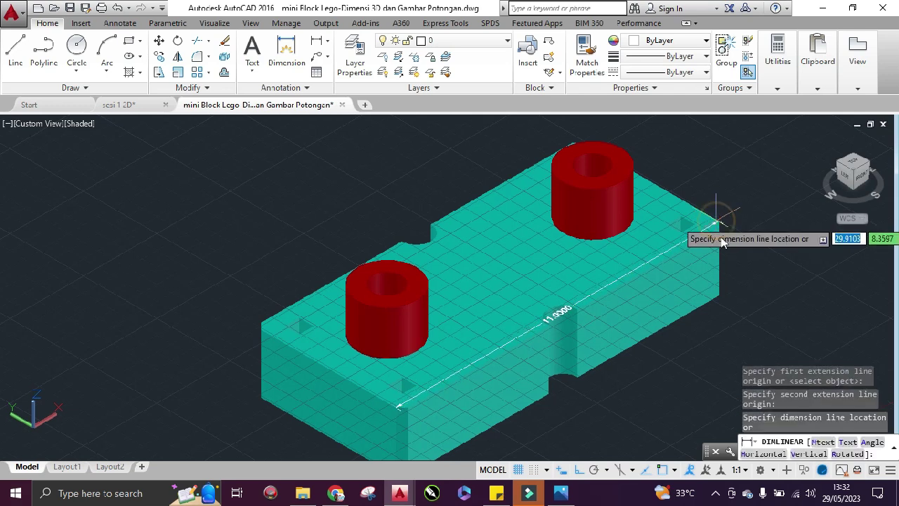
left_click(735, 274)
Add a linear dimension along the short edge of the block's top face nearest the viewer, offset outward from the block.
middle_click_drag(613, 351, 588, 297)
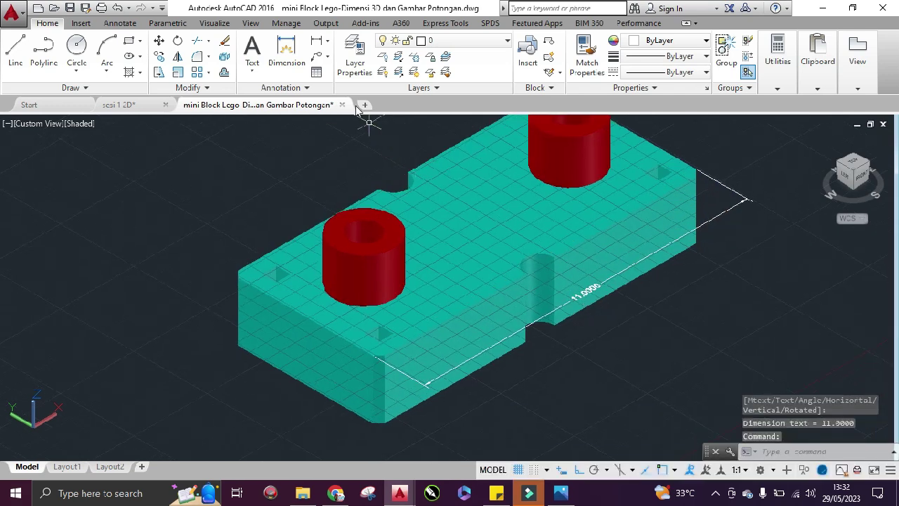
key("Return")
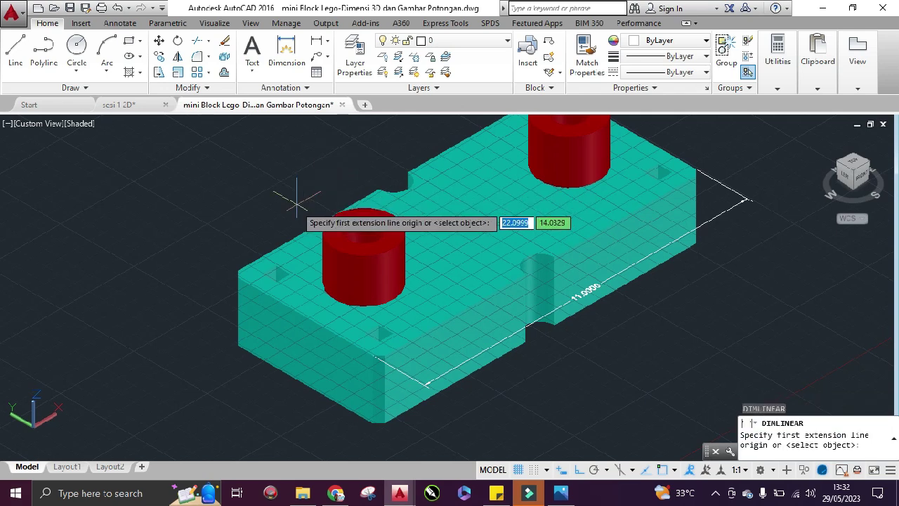
left_click(237, 269)
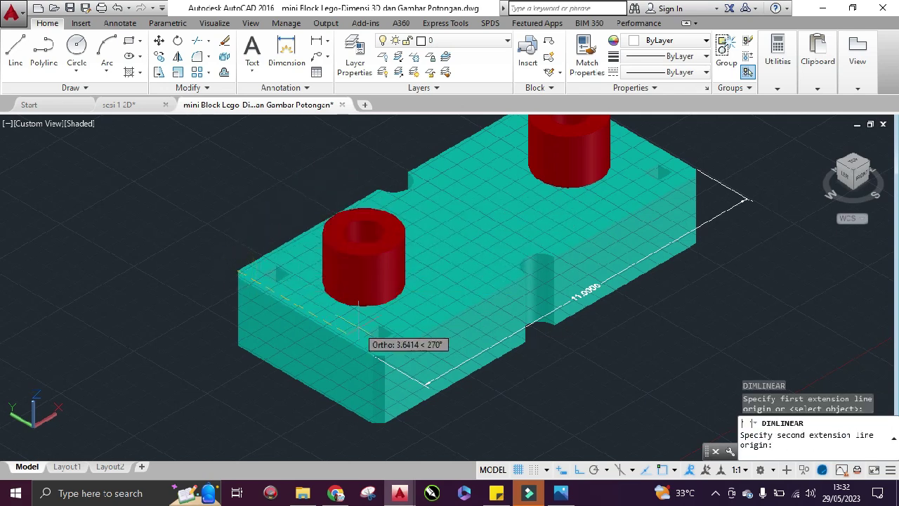
left_click(379, 358)
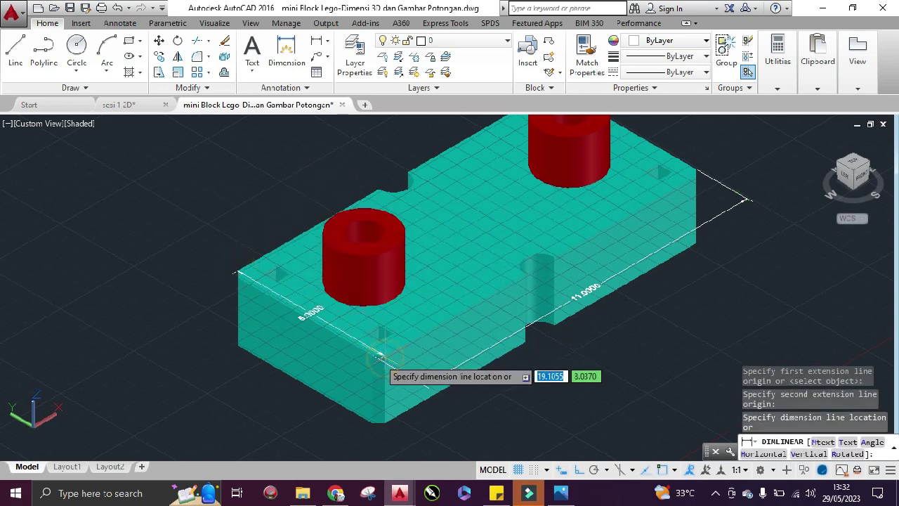
left_click(328, 376)
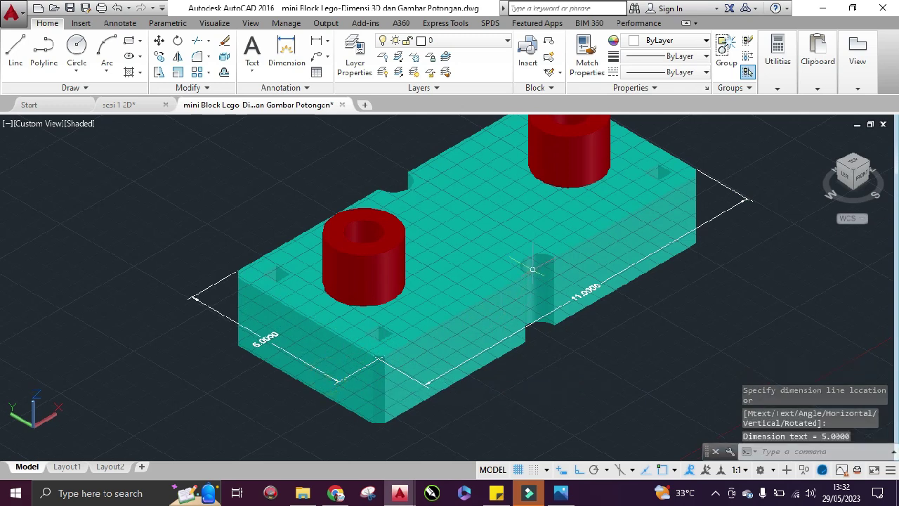
Add a linear dimension to the nearest-corner square hole's edge parallel to the block's short side, offset lengthwise along the block.
scroll(379, 330, "up", 5)
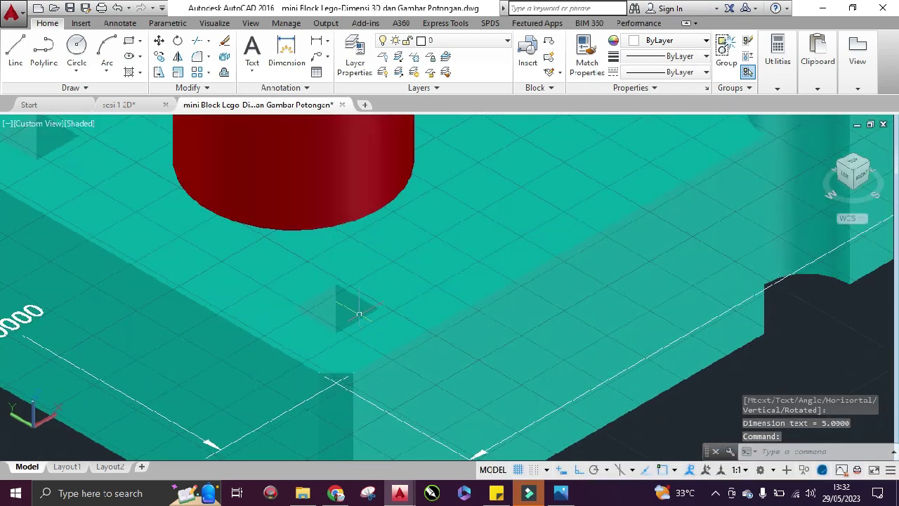
key("Return")
left_click(337, 288)
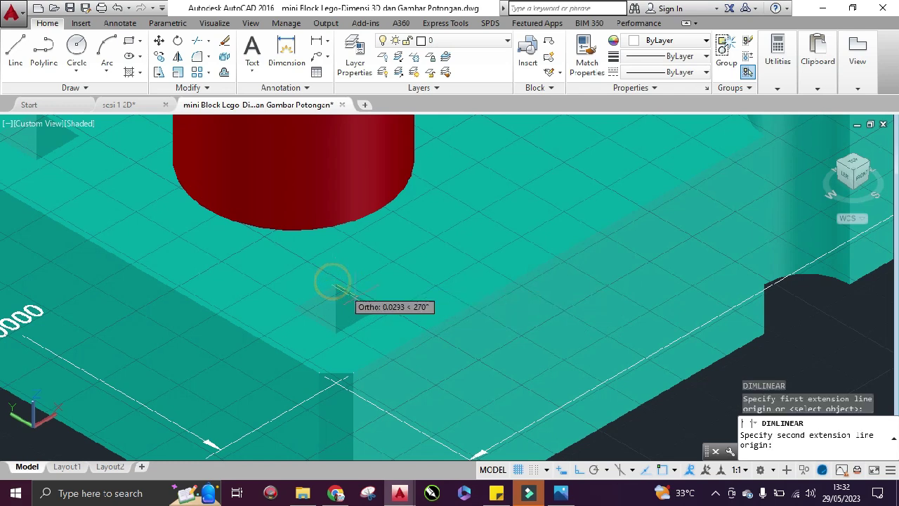
left_click(368, 296)
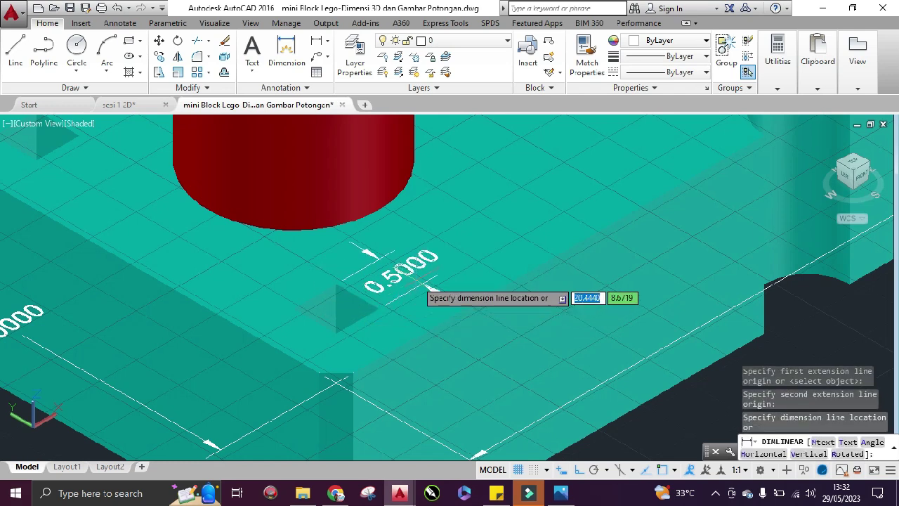
left_click(426, 287)
Add a linear dimension to the same square hole's edge parallel to the block's long side, offset inward across the top face.
key("Return")
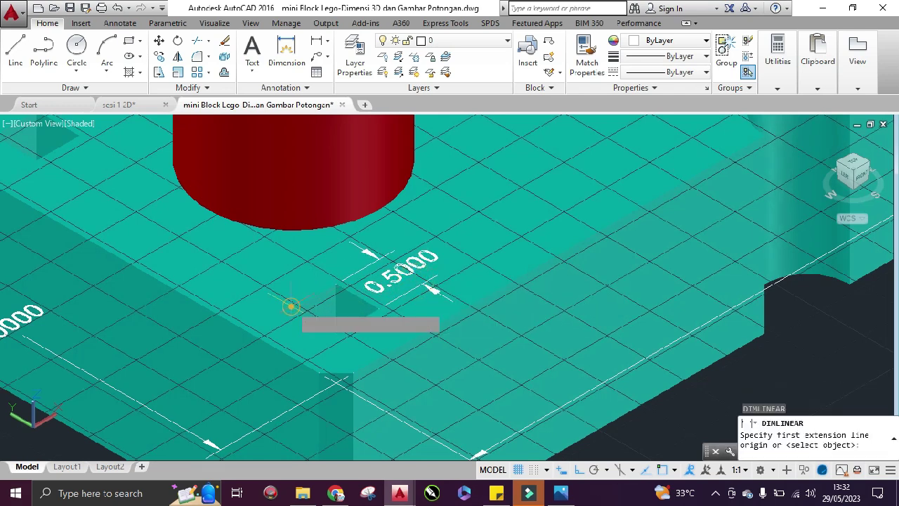
left_click(339, 287)
left_click(278, 322)
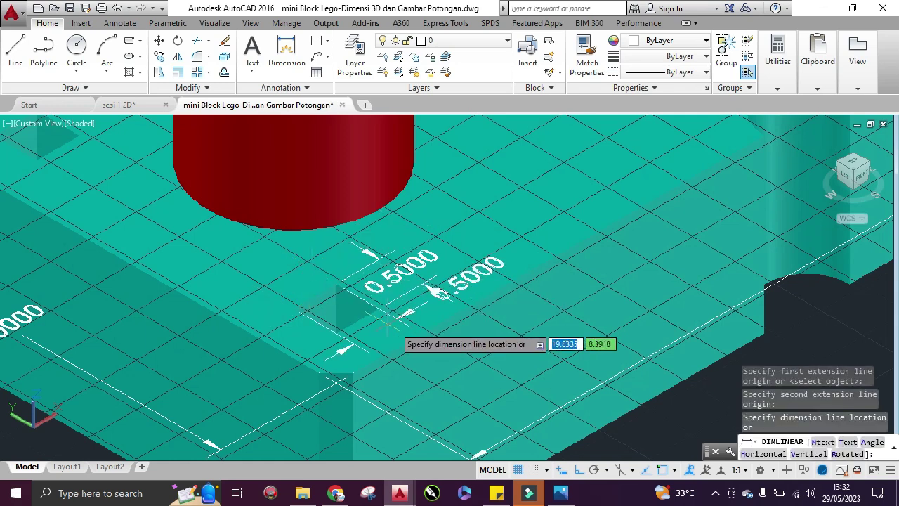
left_click(298, 270)
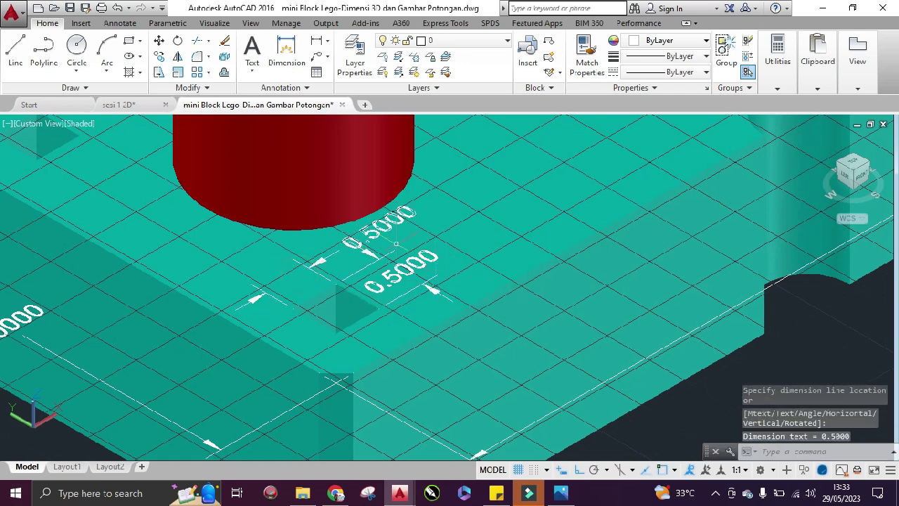
scroll(401, 244, "down", 5)
middle_click_drag(514, 299, 431, 366)
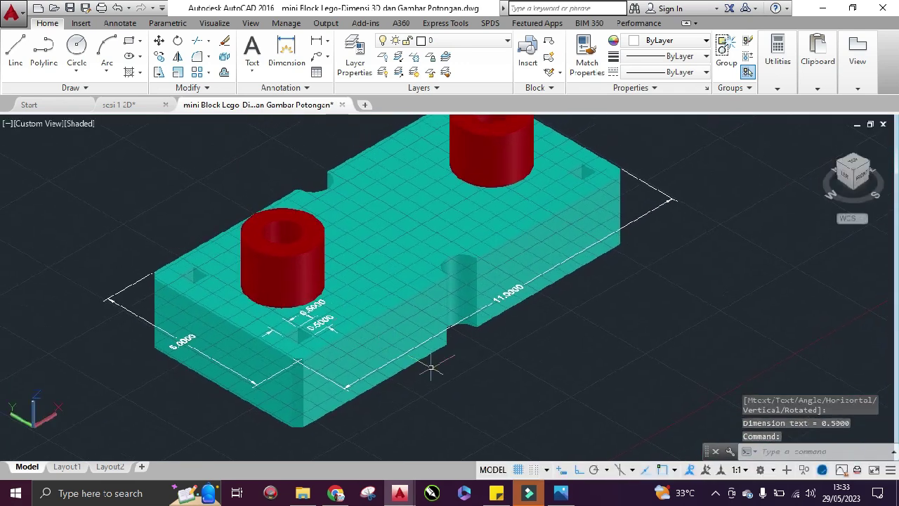
Check the reference image, then move the text of the hole's lengthwise dimension back between its extension lines.
left_click(561, 492)
scroll(462, 344, "up", 4)
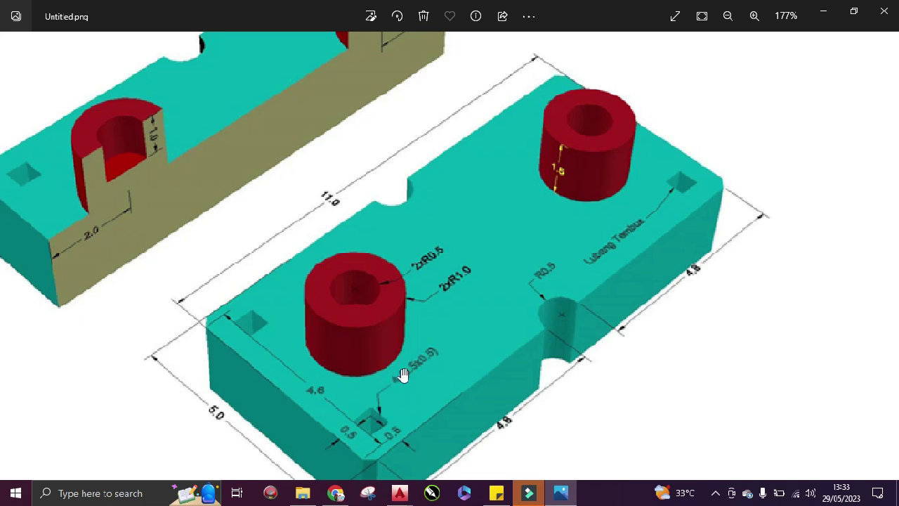
left_click(399, 493)
left_click(462, 452)
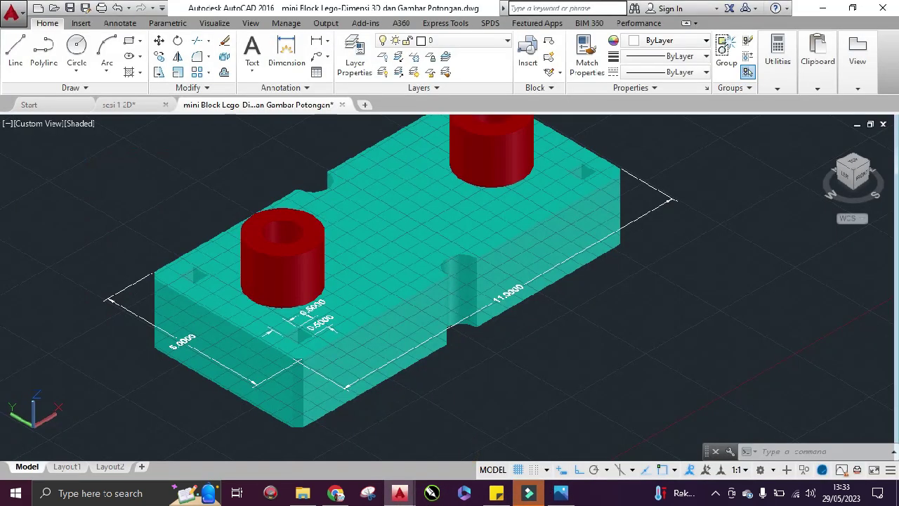
scroll(302, 277, "up", 5)
middle_click_drag(302, 278, 359, 297)
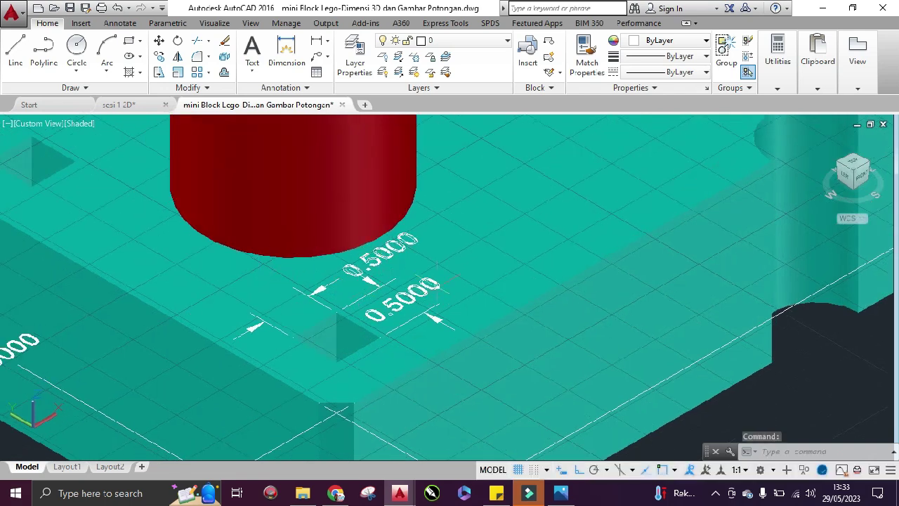
scroll(478, 309, "down", 3)
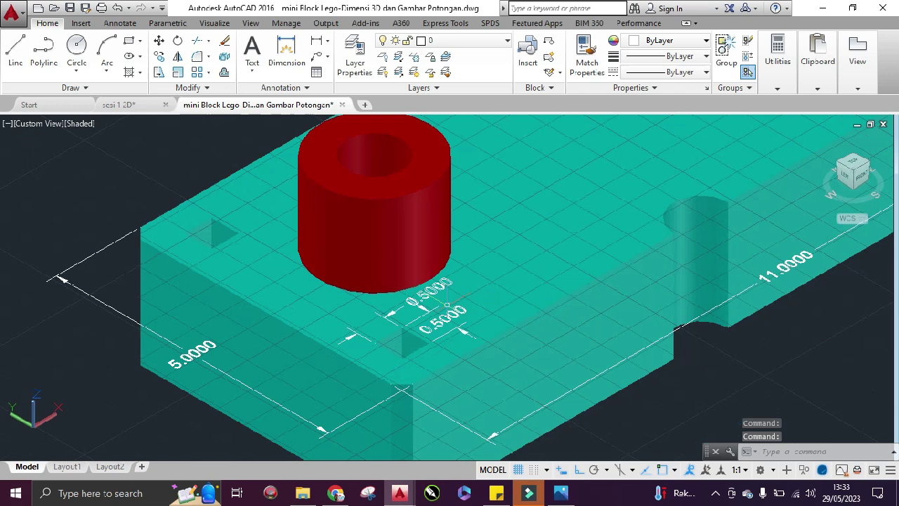
scroll(429, 288, "up", 2)
left_click(371, 313)
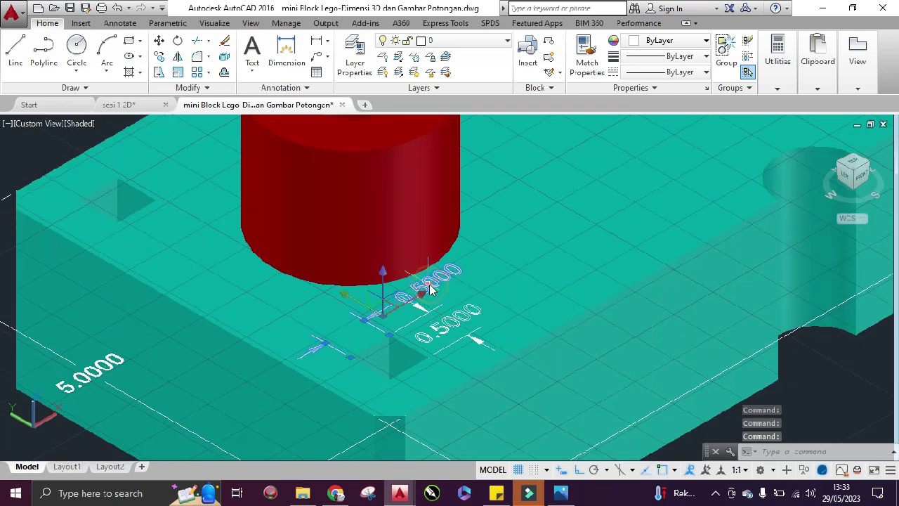
left_click(430, 288)
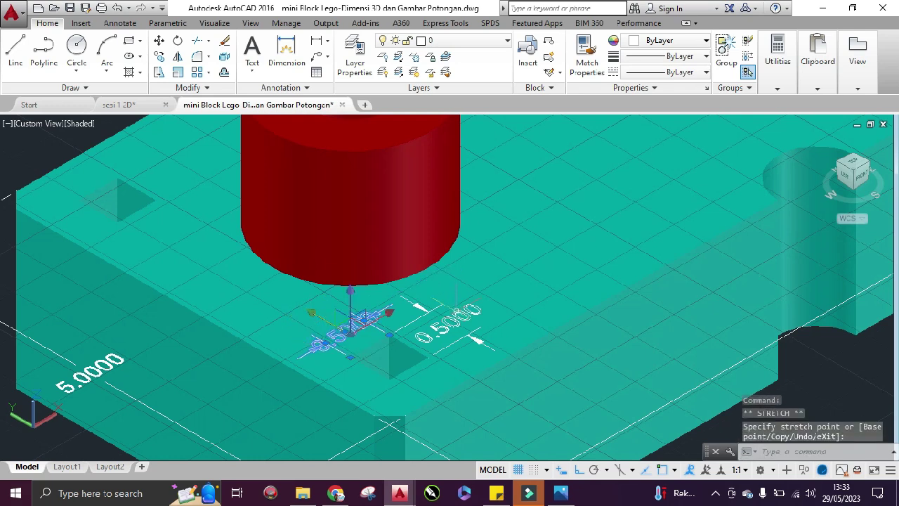
key("Escape")
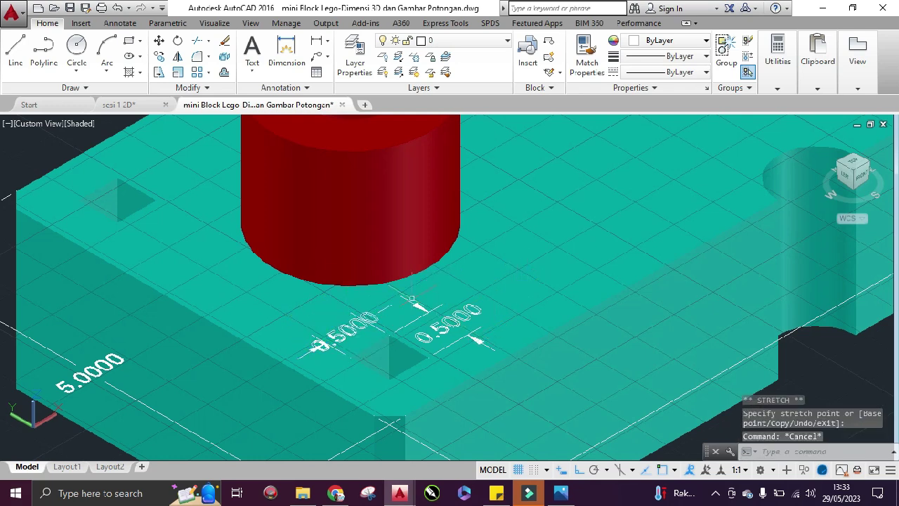
Add a multileader pointing at the dimensioned square hole's corner, landing on the top face, with the text "4(0.5x0.5)".
left_click(316, 57)
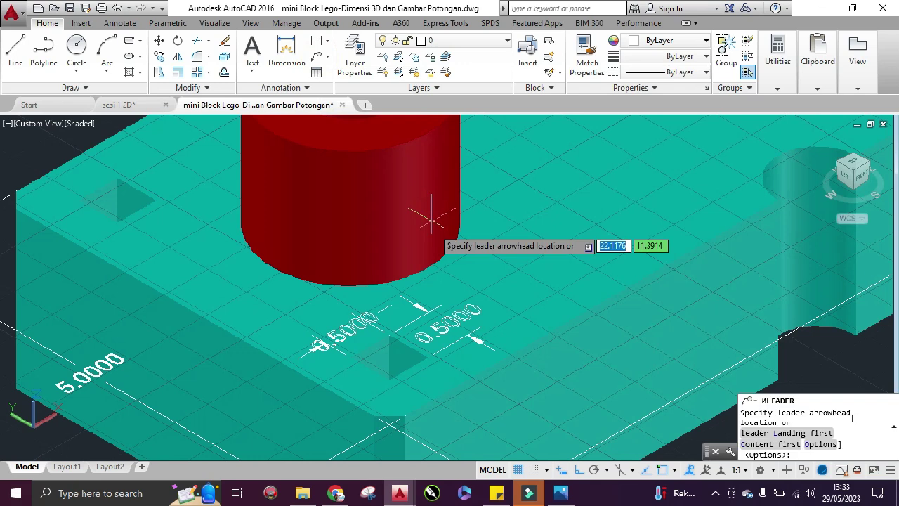
left_click(389, 330)
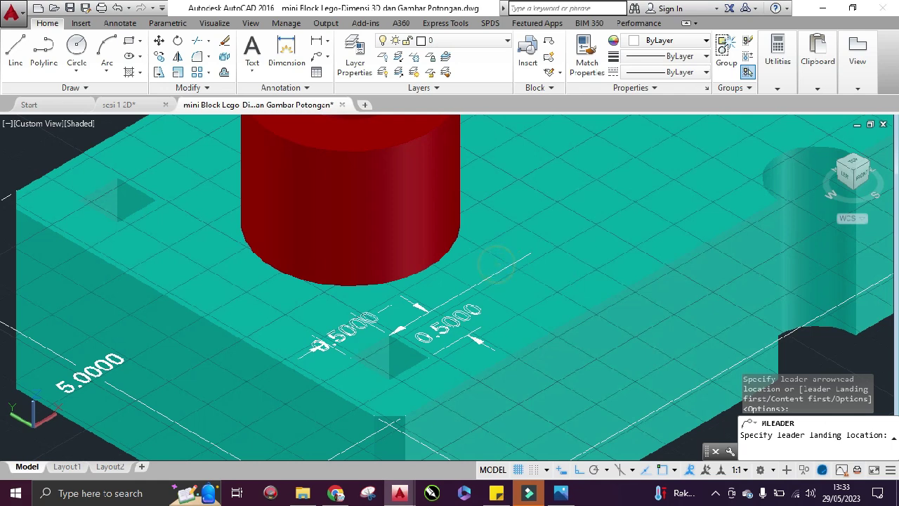
left_click(537, 253)
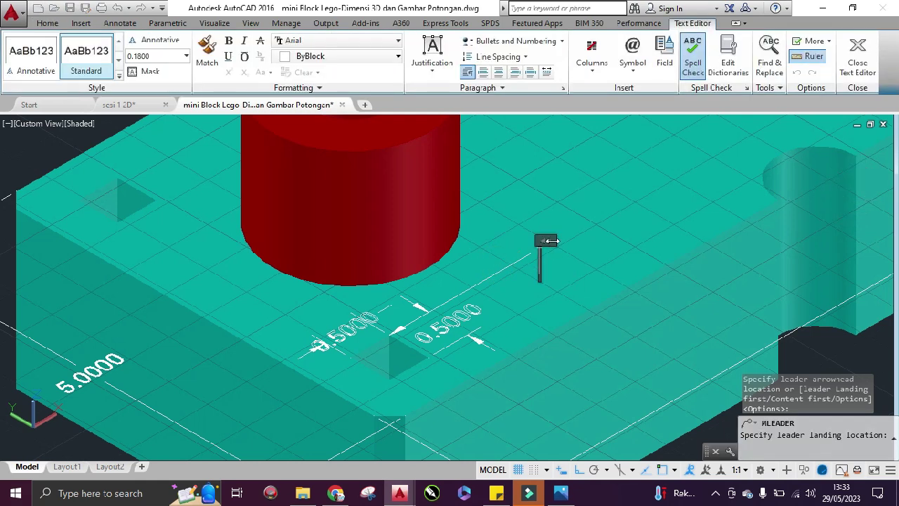
type("4")
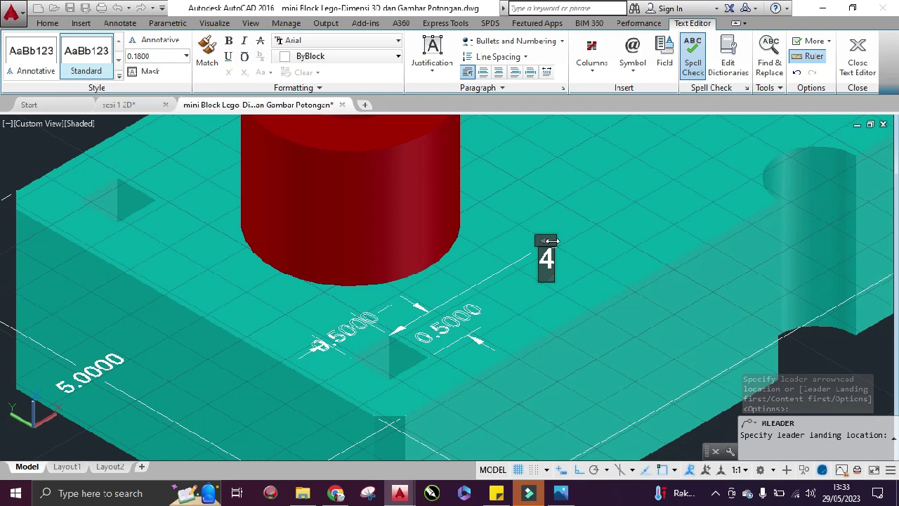
type("(0")
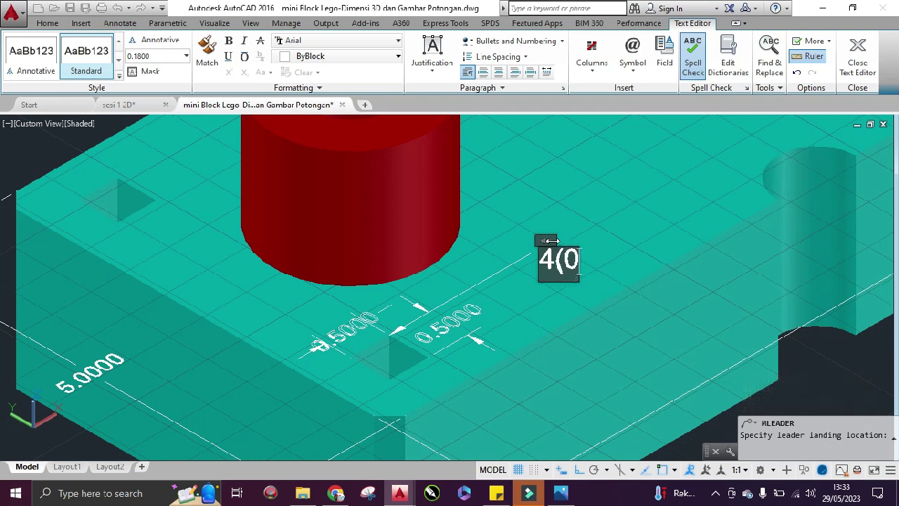
type(".5x")
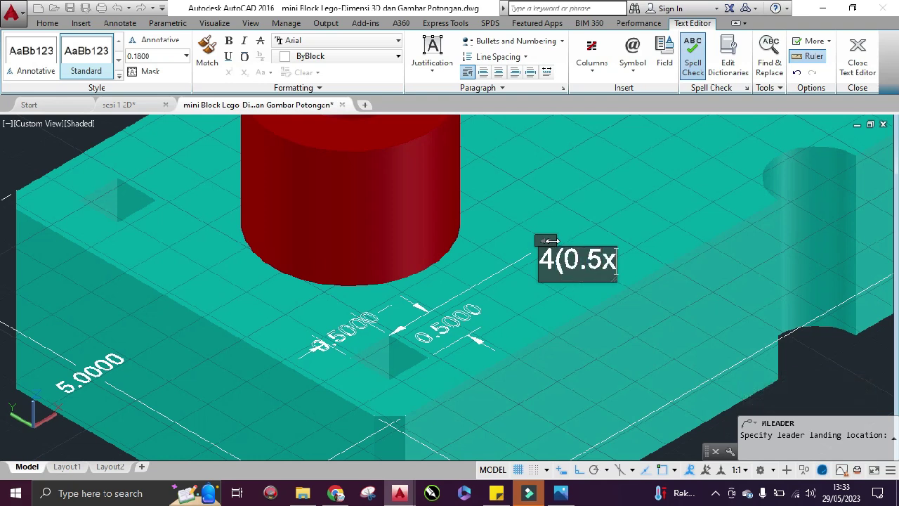
type("0.5)")
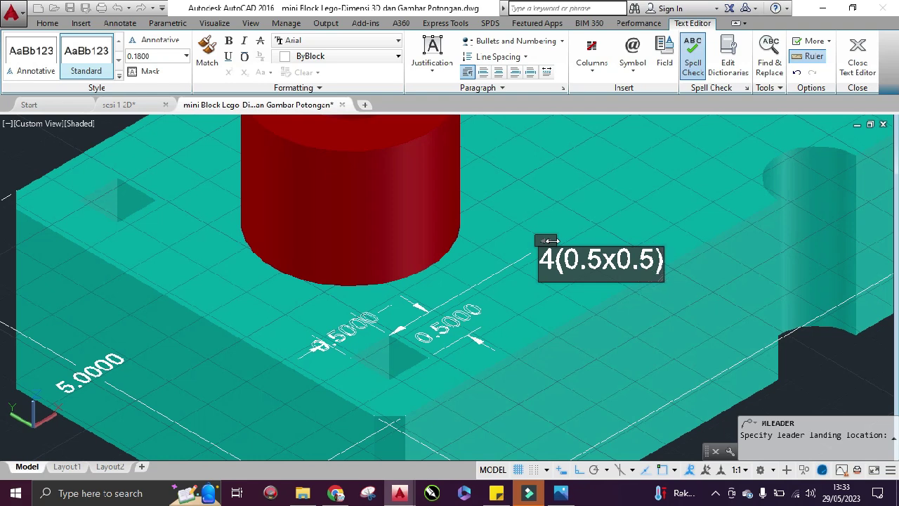
left_click(663, 261)
scroll(493, 260, "down", 3)
scroll(493, 260, "up", 5)
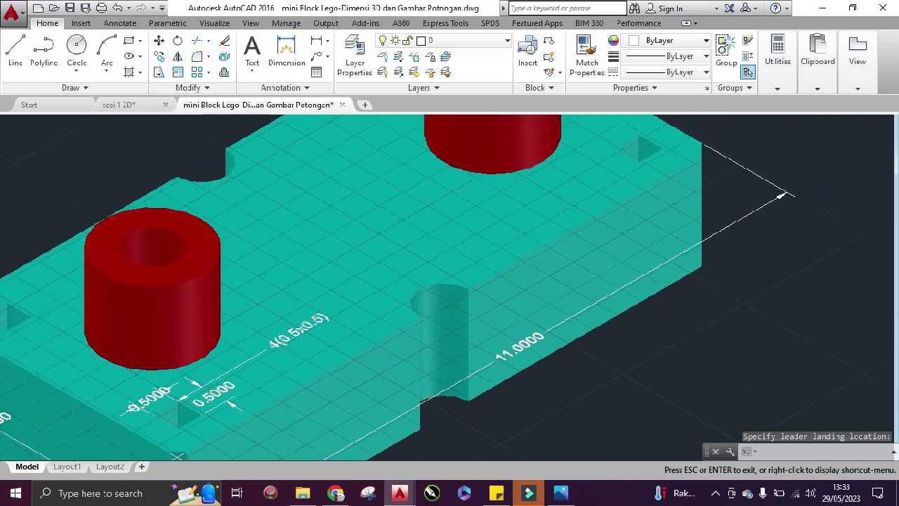
key("Escape")
scroll(366, 253, "down", 4)
scroll(366, 253, "up", 2)
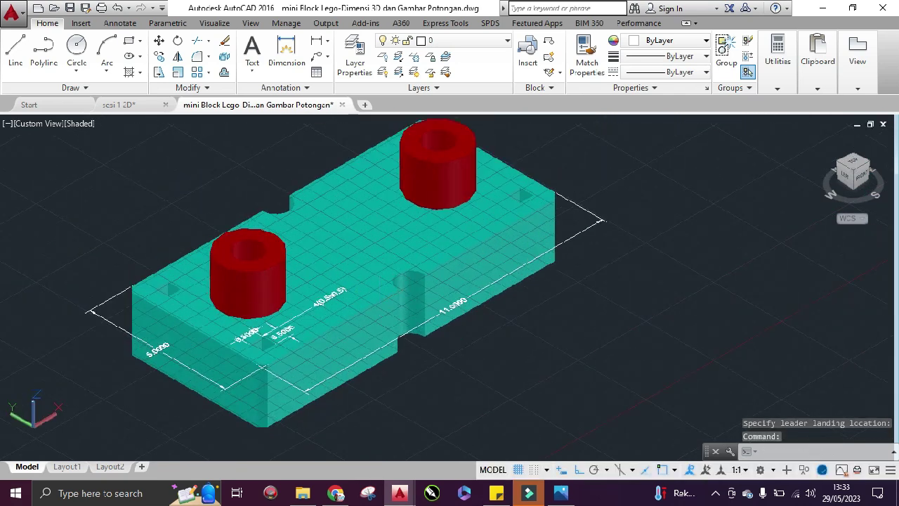
scroll(498, 335, "up", 2)
Check the reference image and add a radius dimension to the semicircular notch in the long front side, placed on the top face.
left_click(560, 492)
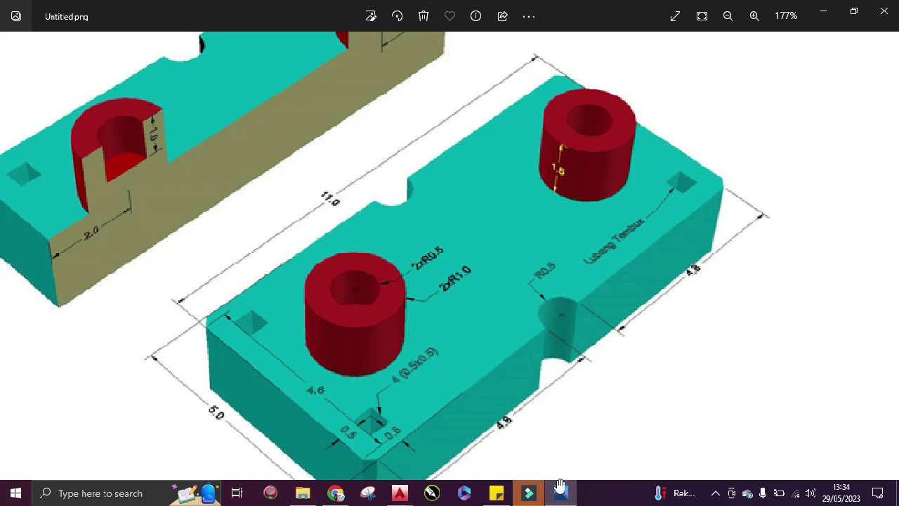
left_click(398, 492)
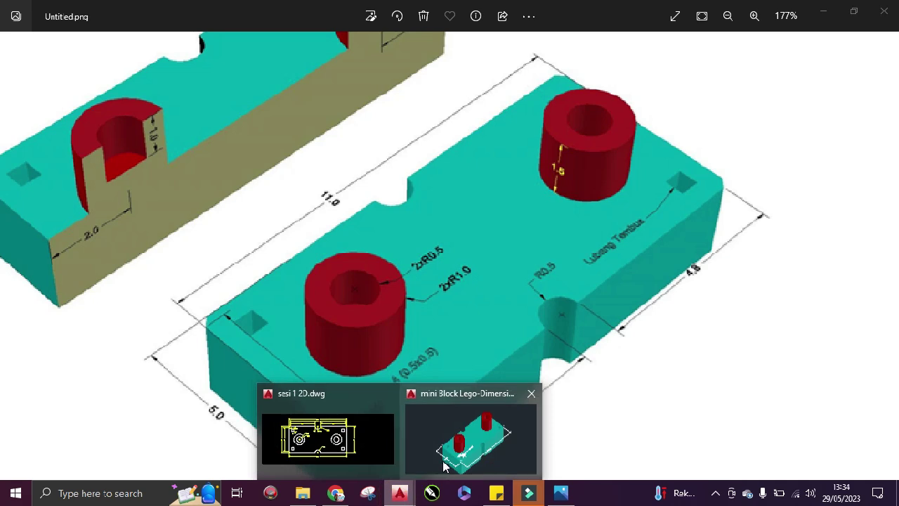
left_click(444, 465)
scroll(491, 323, "up", 5)
middle_click_drag(488, 320, 455, 324)
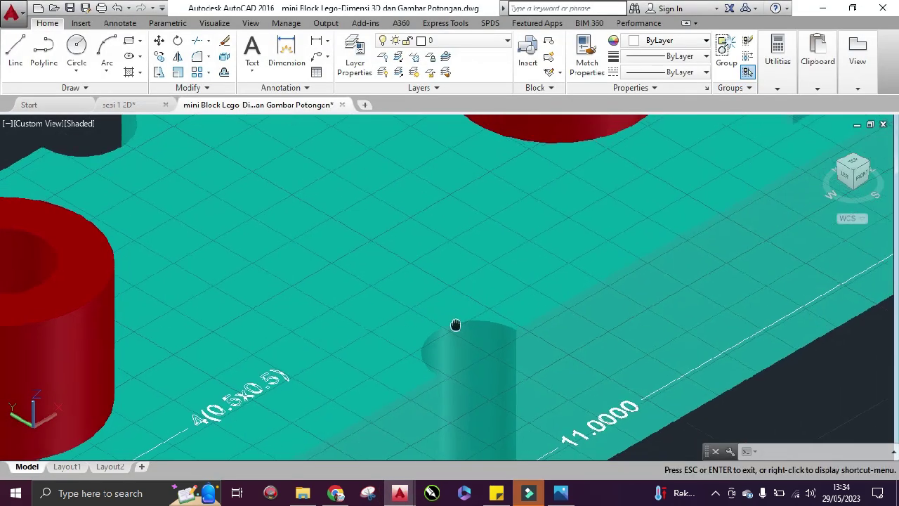
left_click_drag(455, 325, 420, 327)
key("Escape")
left_click(325, 43)
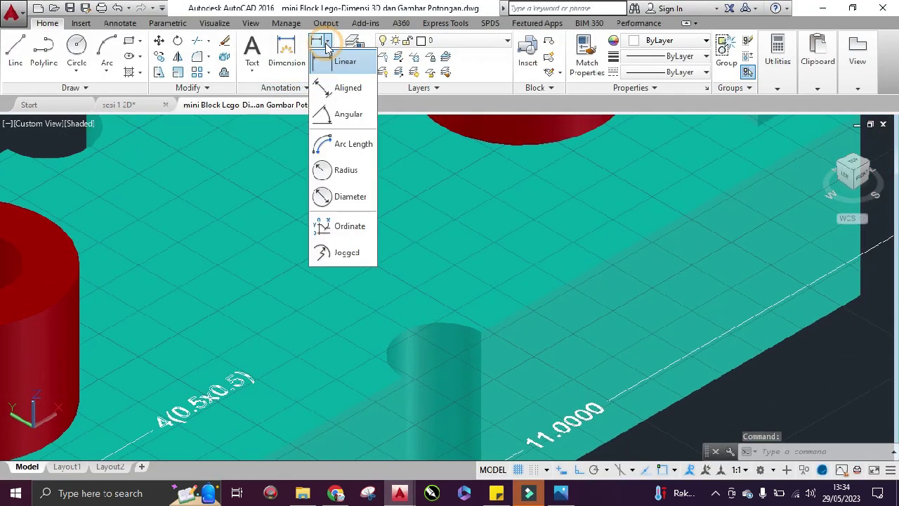
left_click(344, 170)
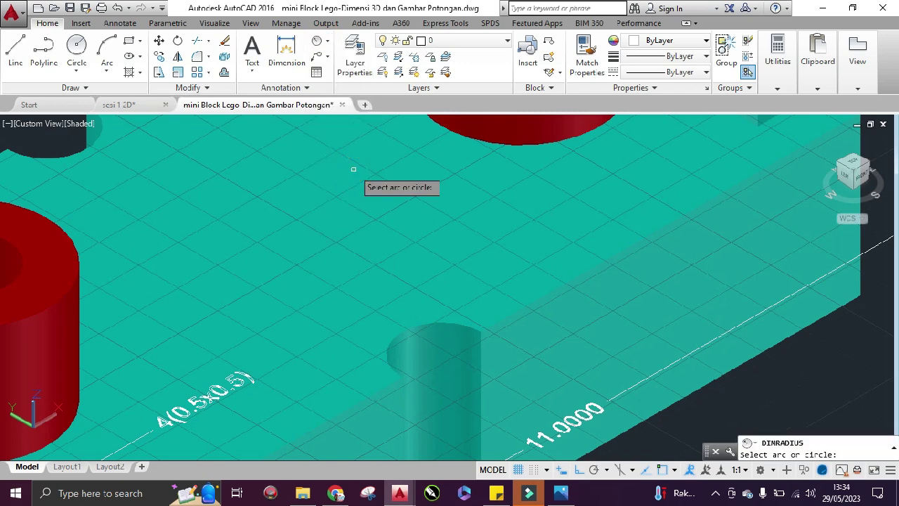
left_click(402, 331)
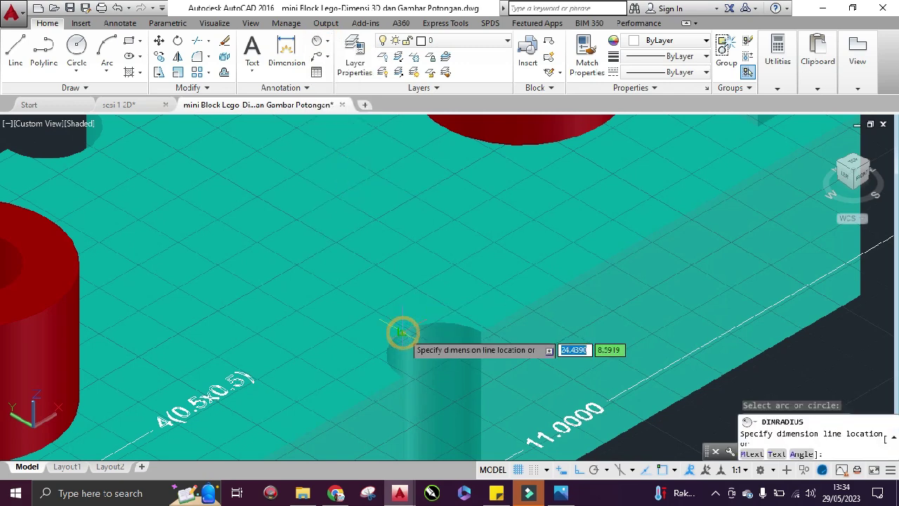
left_click(380, 259)
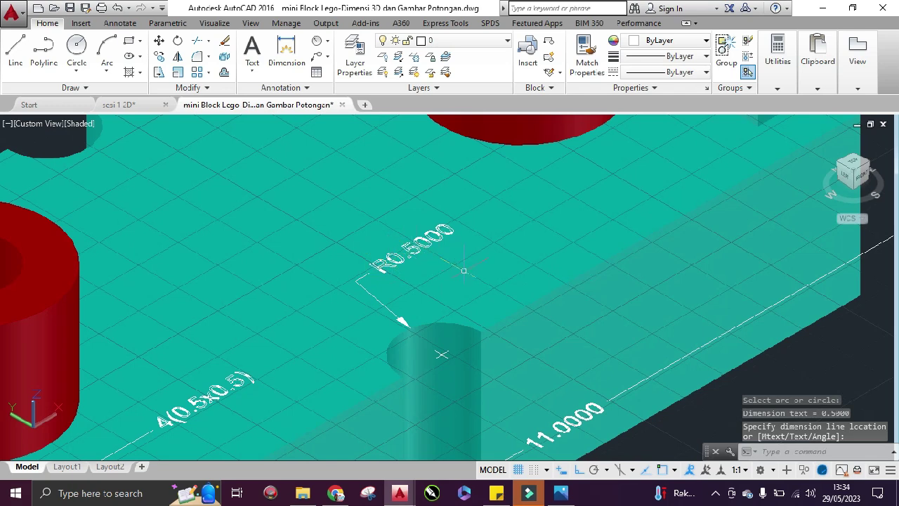
Check the reference image, then add a multileader with the text "Objek Tembus" pointing at the square hole beyond the notch, landing on the top face.
scroll(464, 270, "down", 10)
left_click(560, 492)
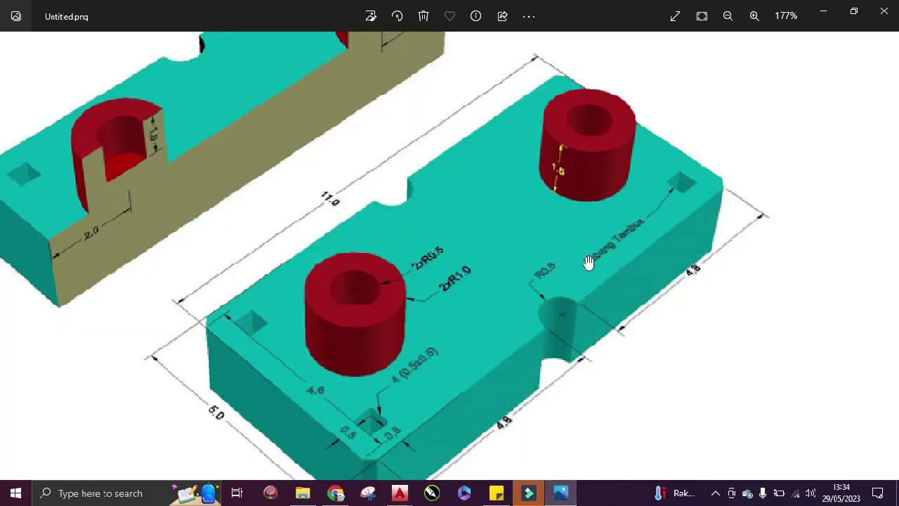
left_click(399, 492)
left_click(316, 56)
scroll(533, 235, "up", 3)
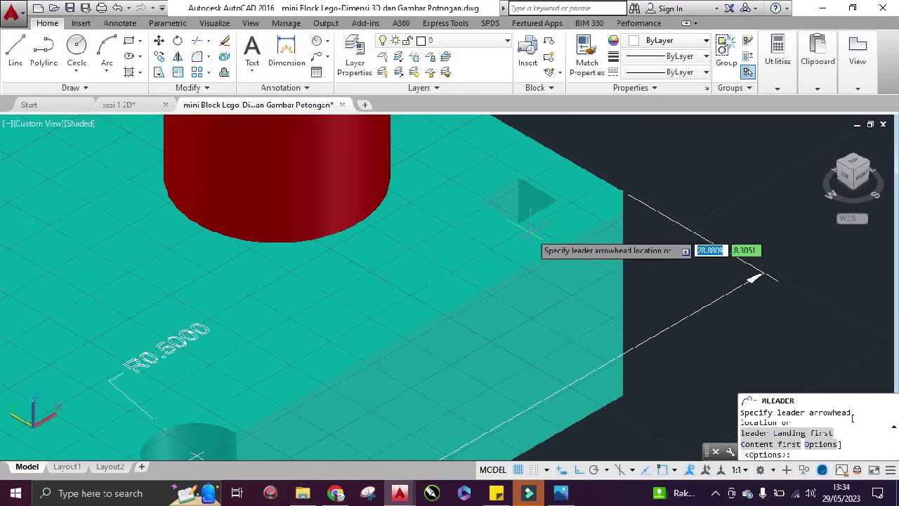
left_click(491, 215)
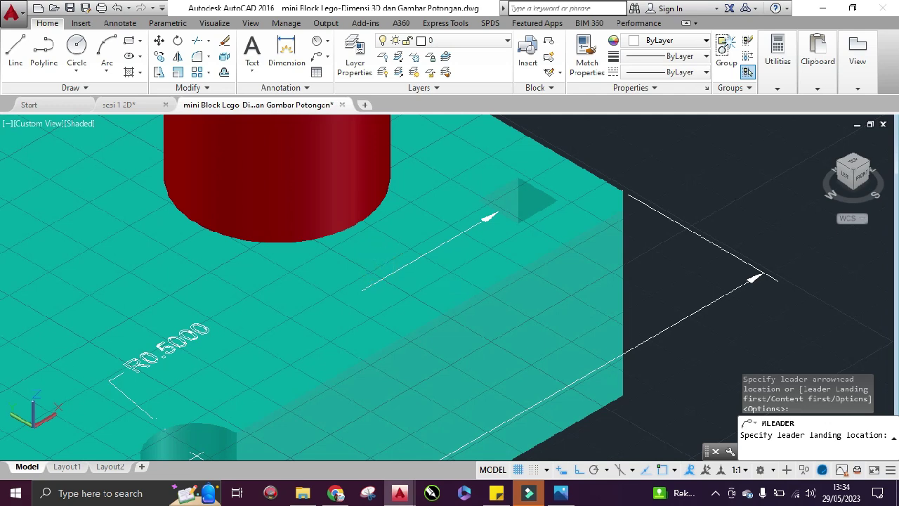
left_click(360, 288)
type("Objek T")
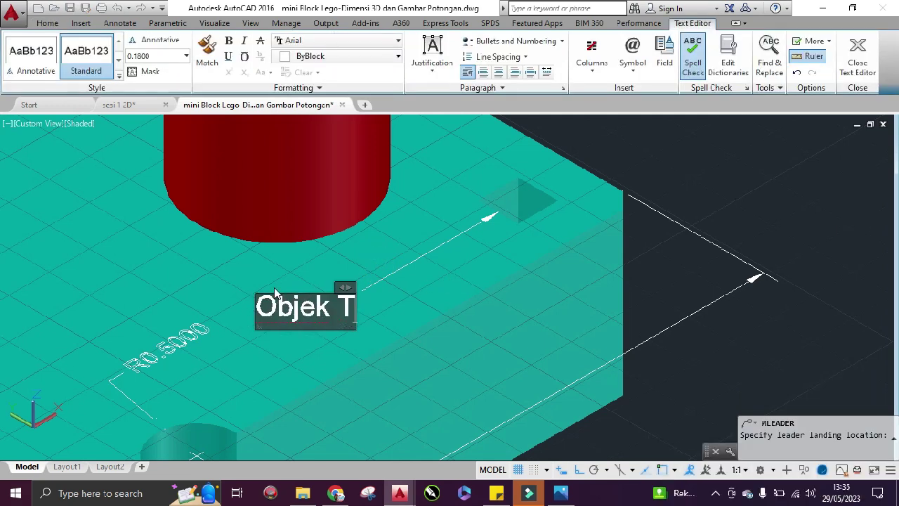
type("embus")
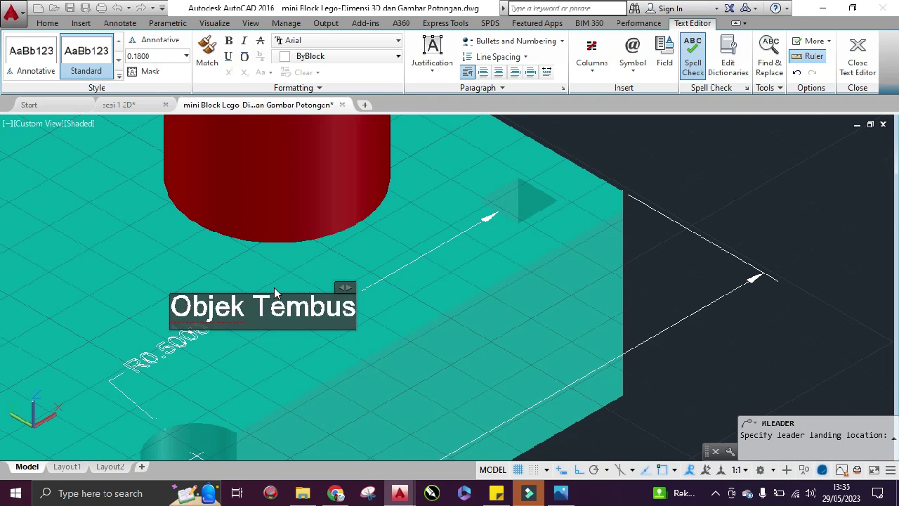
left_click(376, 245)
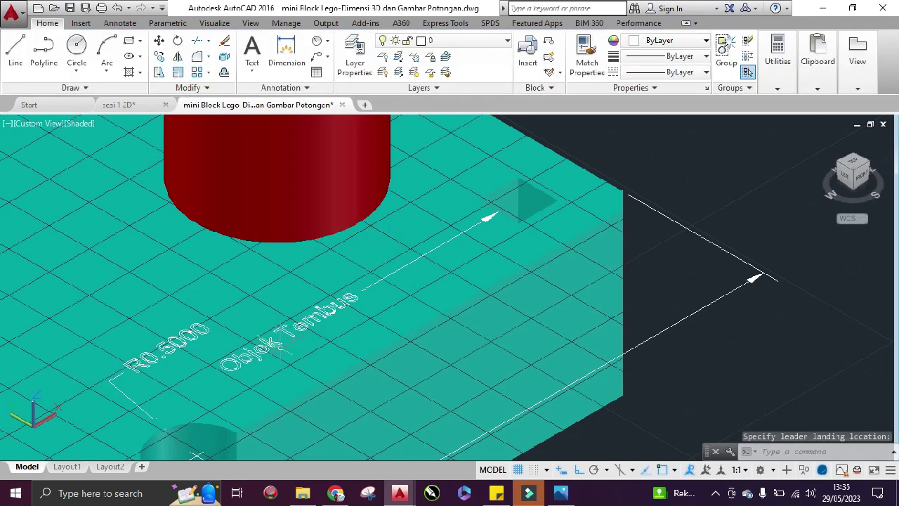
scroll(477, 337, "down", 2)
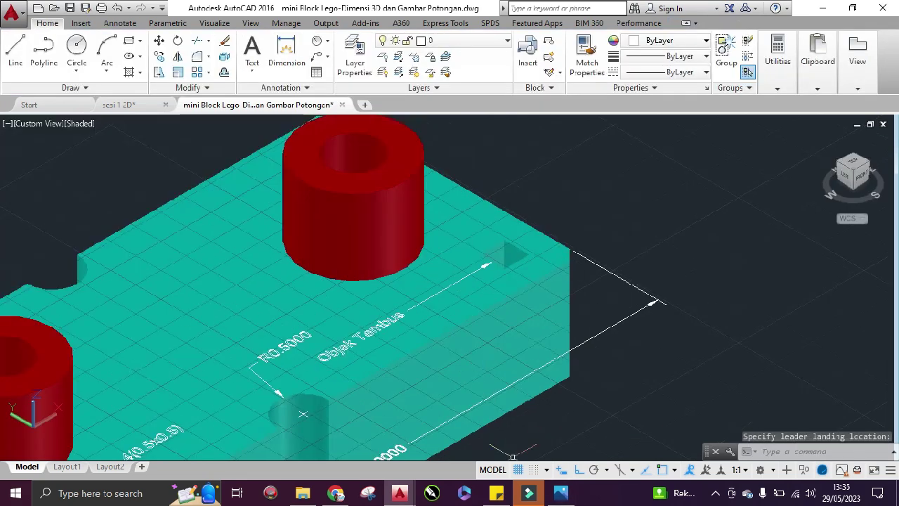
Examine the reference image for the dimensions along the block's long front side and compare them with the model.
left_click(560, 492)
scroll(639, 243, "down", 2)
scroll(639, 240, "up", 3)
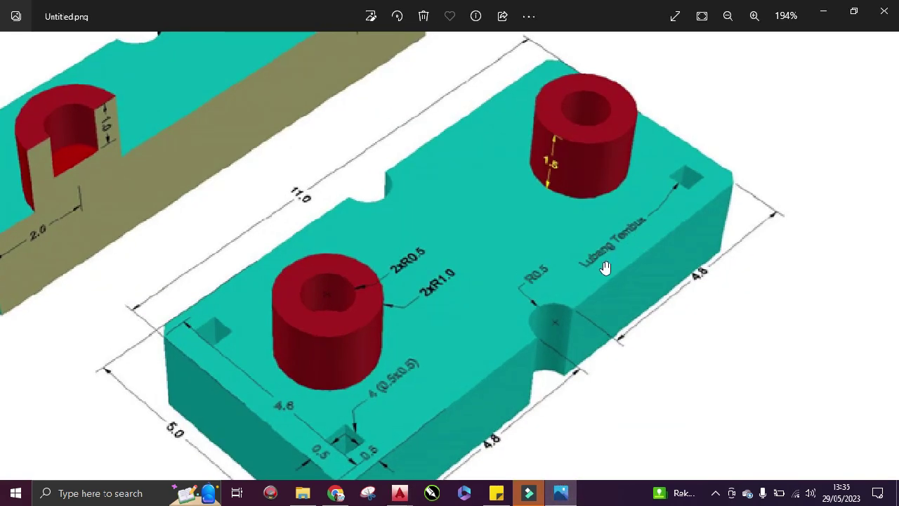
scroll(578, 291, "down", 1)
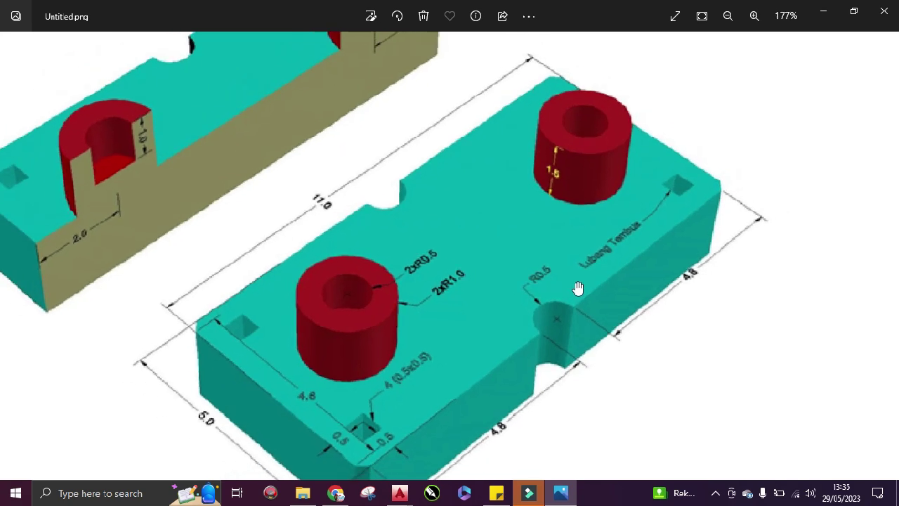
scroll(511, 333, "down", 1)
scroll(511, 333, "down", 1)
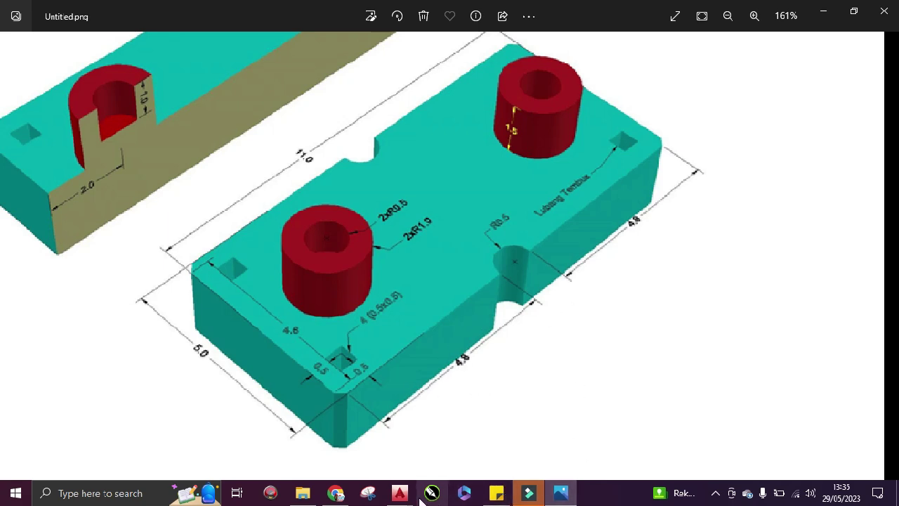
mouse_move(399, 493)
left_click(442, 451)
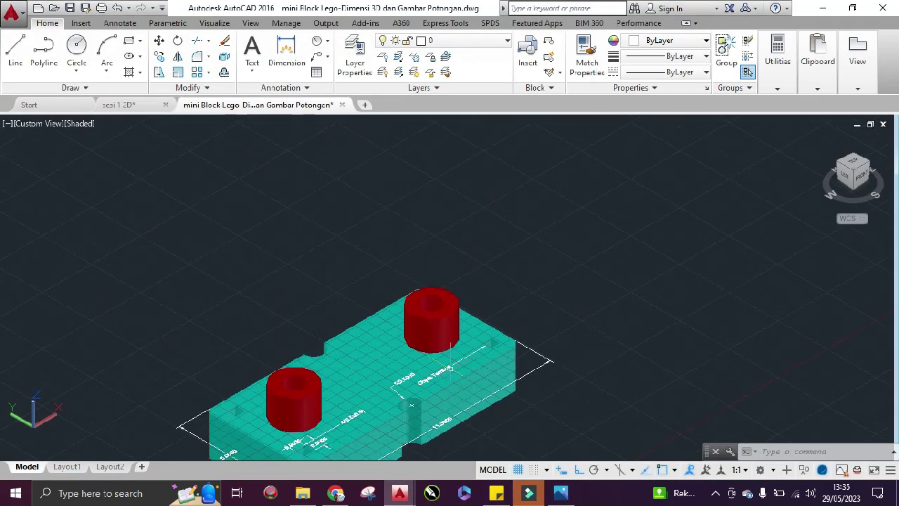
scroll(450, 368, "up", 5)
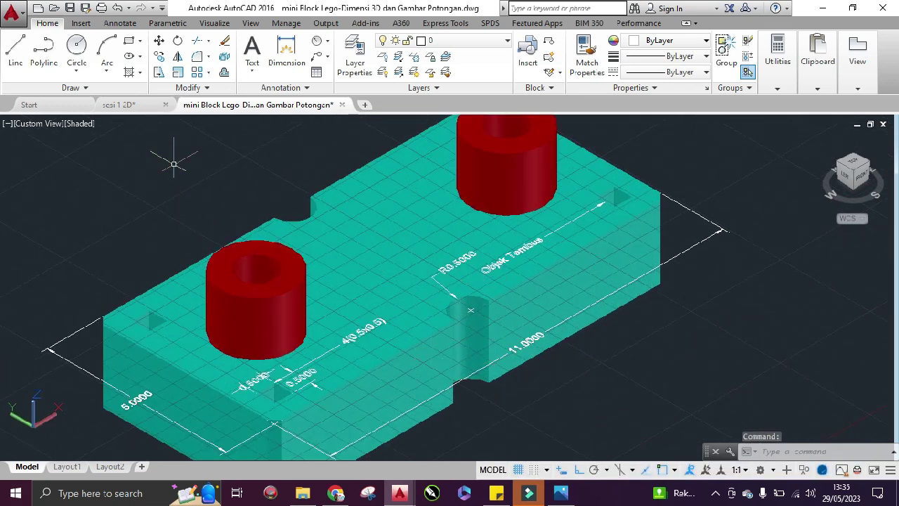
middle_click_drag(271, 207, 393, 267)
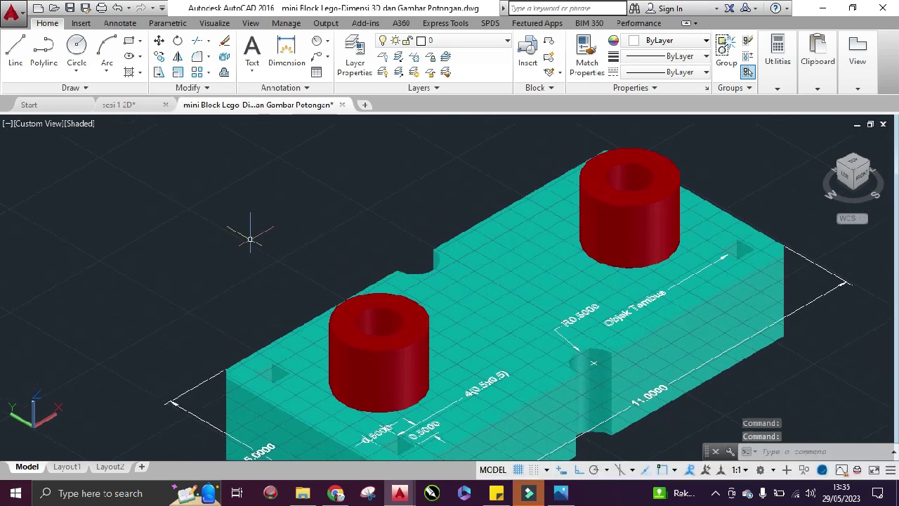
middle_click_drag(583, 330, 511, 246)
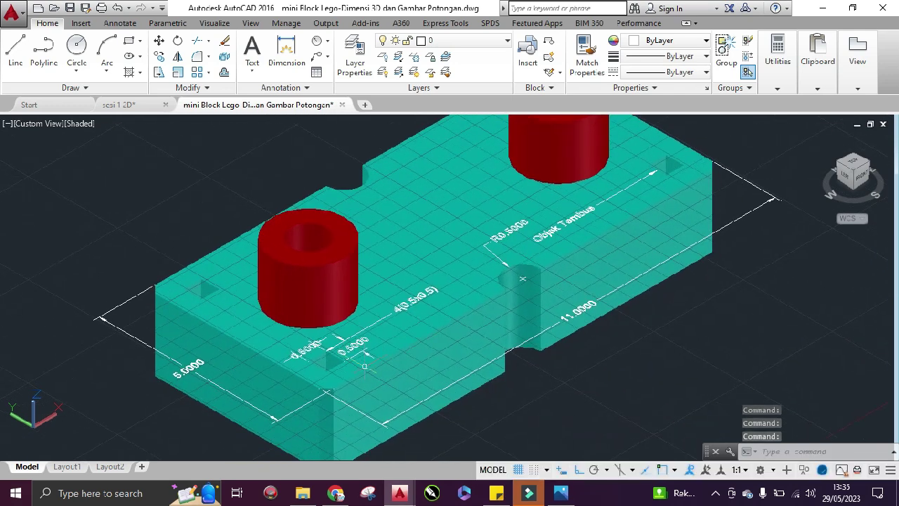
Add a linear dimension along the long front side's top edge from the chamfered corner to the notch's near edge, offset outward.
left_click(328, 43)
left_click(345, 65)
scroll(328, 390, "up", 3)
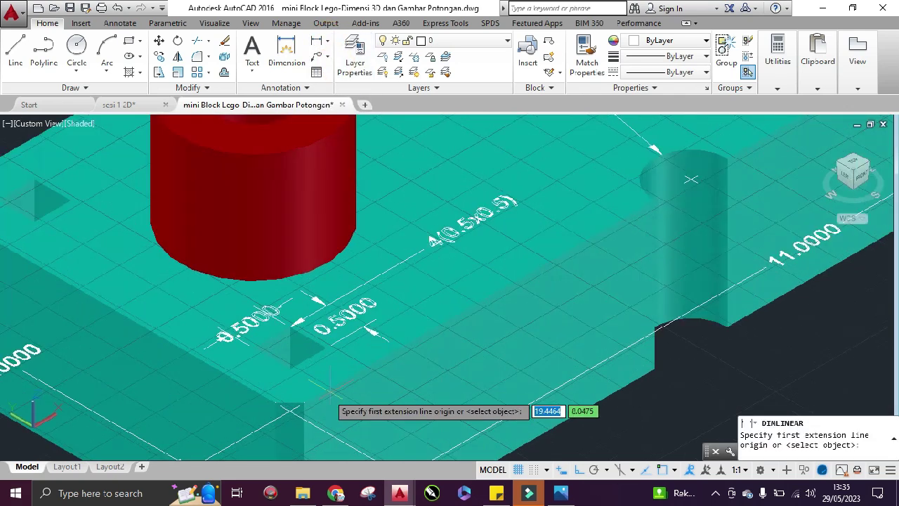
left_click(303, 401)
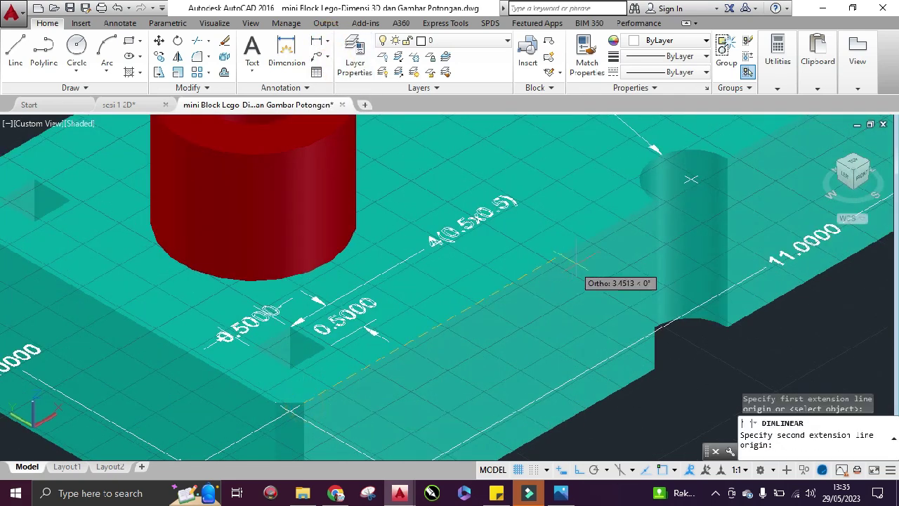
left_click(654, 200)
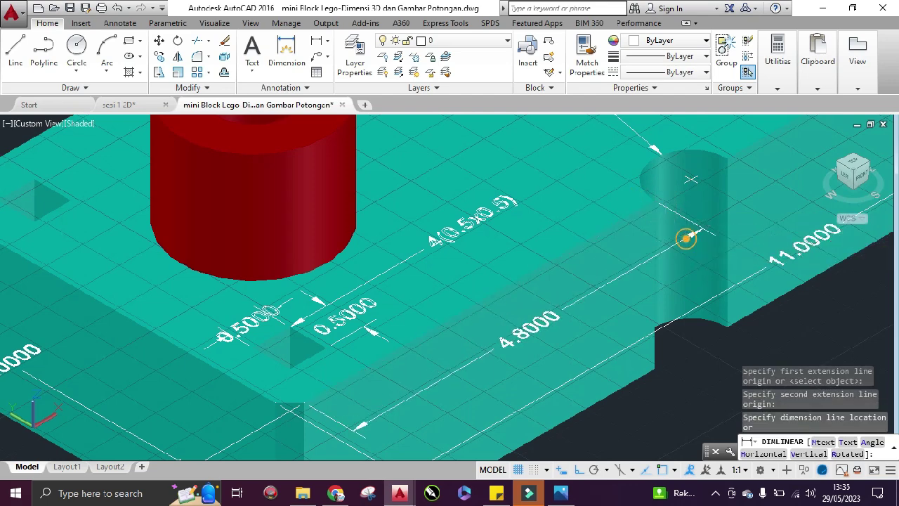
left_click(686, 238)
Add a linear dimension along the same top edge from the notch's far edge to the block's far end, offset outward.
scroll(686, 238, "down", 5)
middle_click_drag(716, 151, 492, 349)
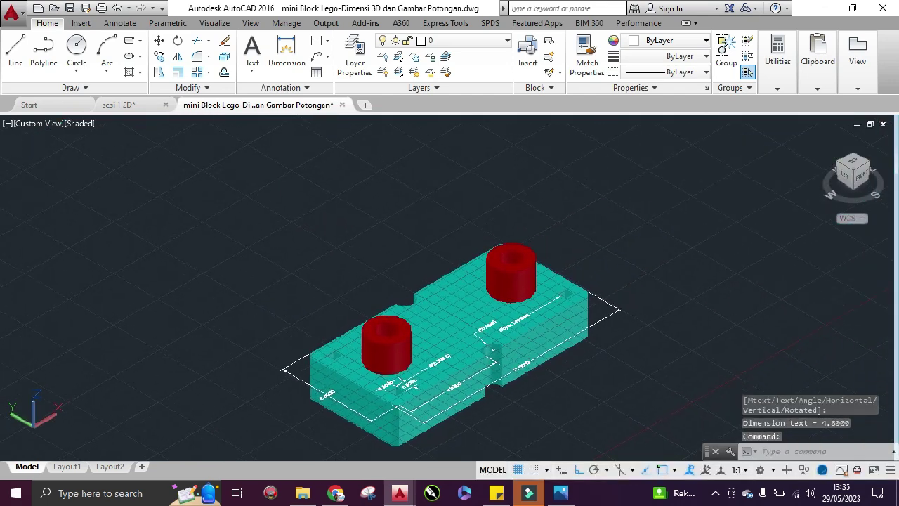
scroll(521, 335, "up", 5)
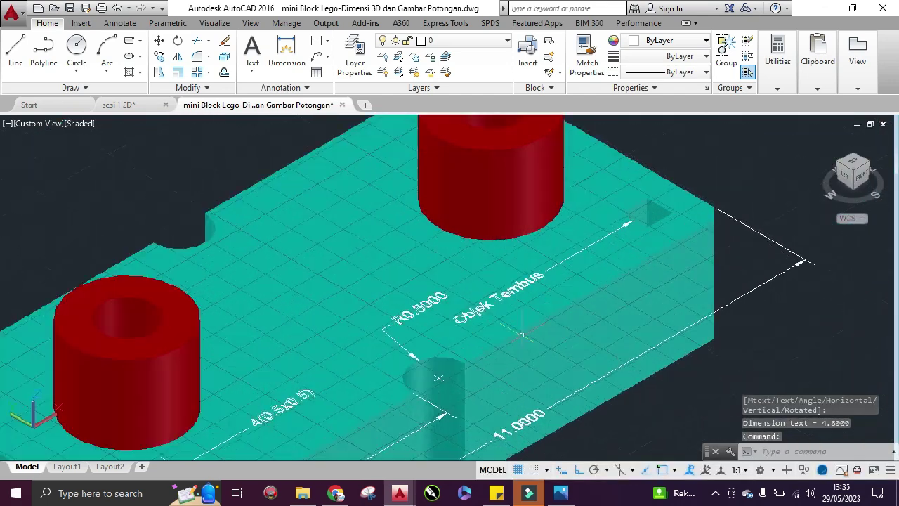
left_click(317, 40)
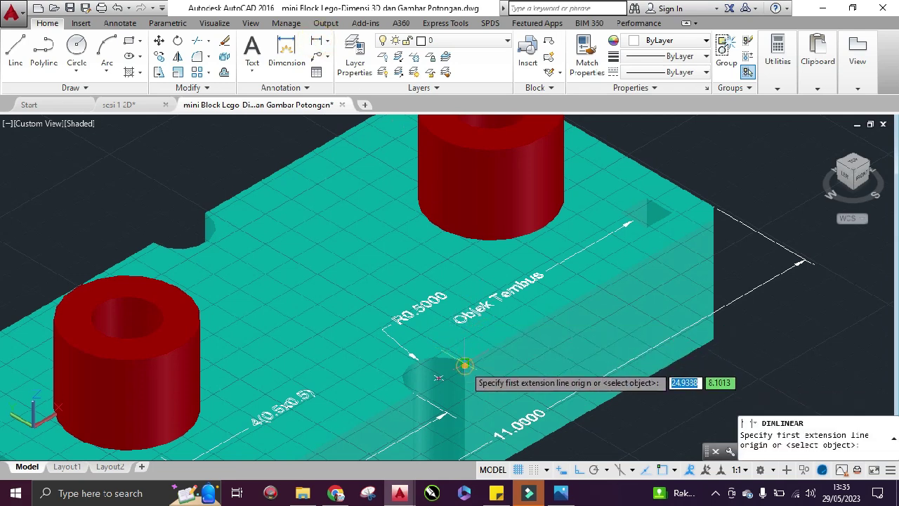
left_click(465, 361)
left_click(715, 228)
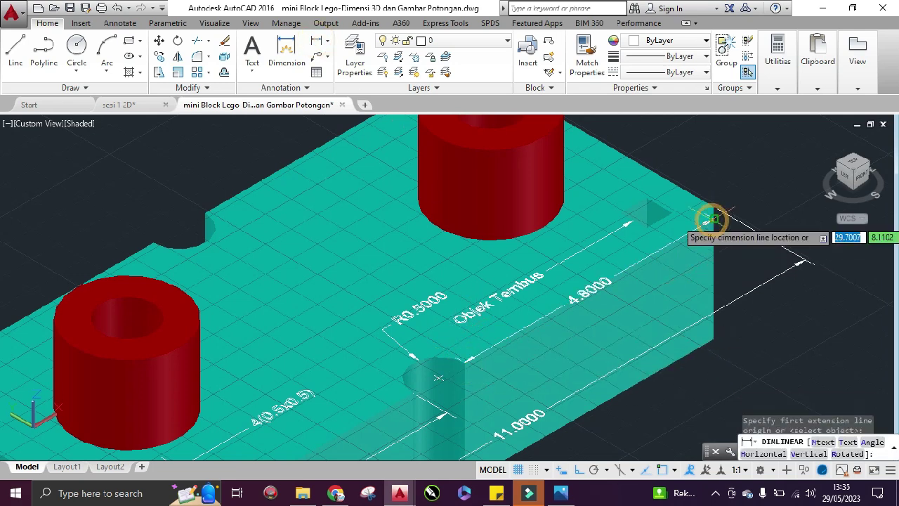
left_click(728, 249)
Review the dimensions and leader notes placed so far around the block and near the cylinders.
scroll(724, 253, "down", 5)
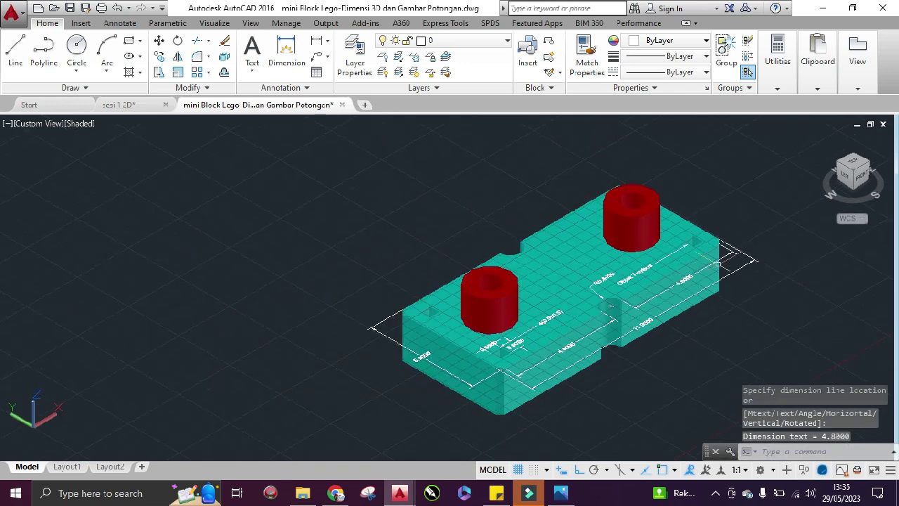
middle_click_drag(646, 291, 527, 240)
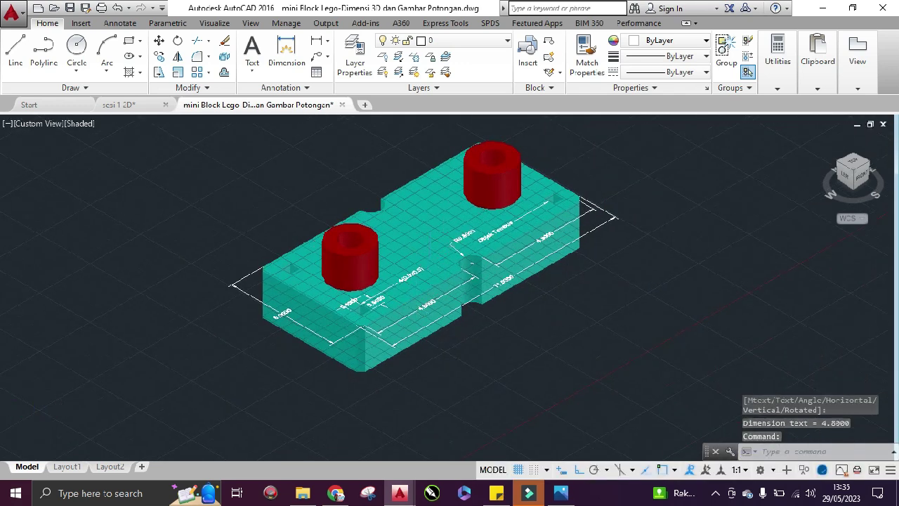
scroll(406, 291, "down", 2)
scroll(396, 325, "up", 3)
middle_click_drag(406, 330, 394, 369)
scroll(320, 300, "up", 2)
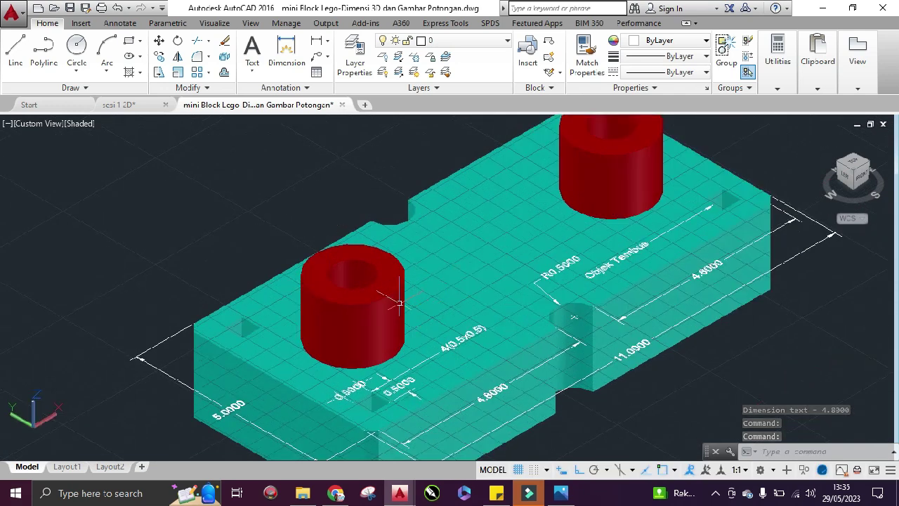
scroll(427, 288, "down", 3)
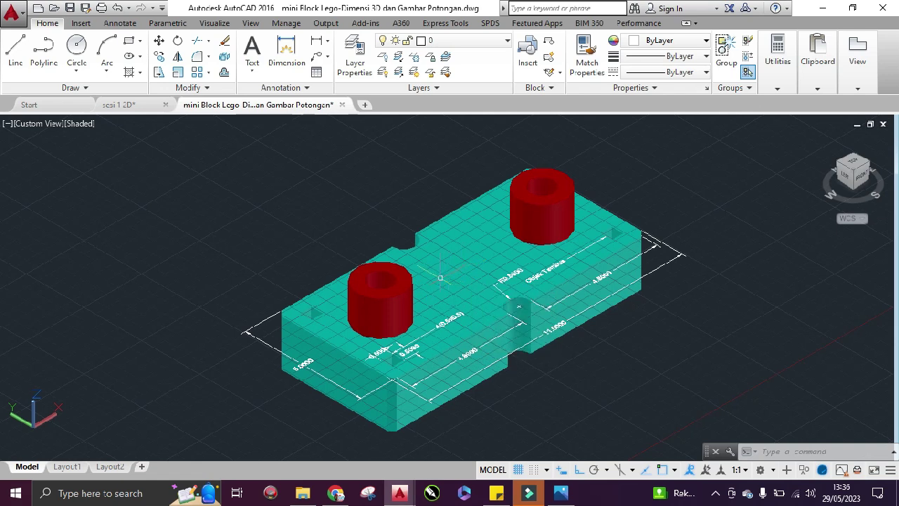
scroll(406, 299, "up", 3)
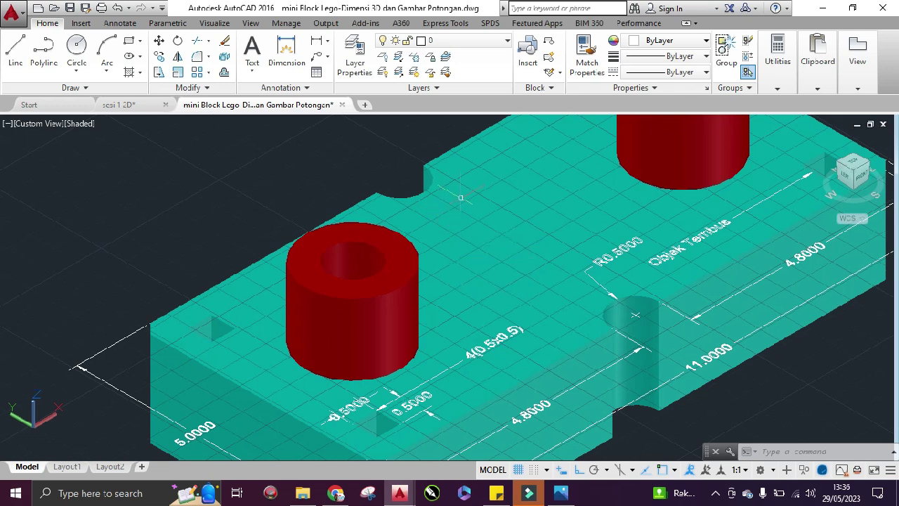
Align the UCS to the top face of the cylinder nearest the dimensioned square hole, using the Face option.
type("uc")
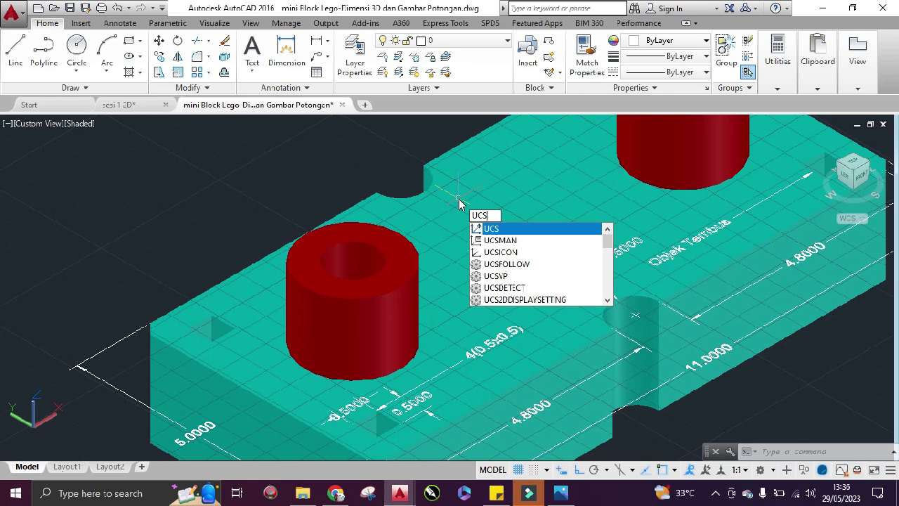
key("Return")
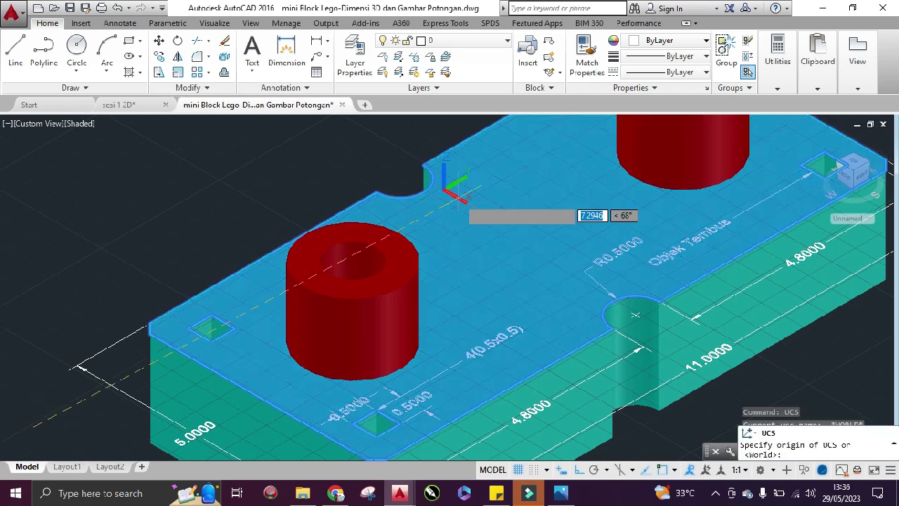
type("f")
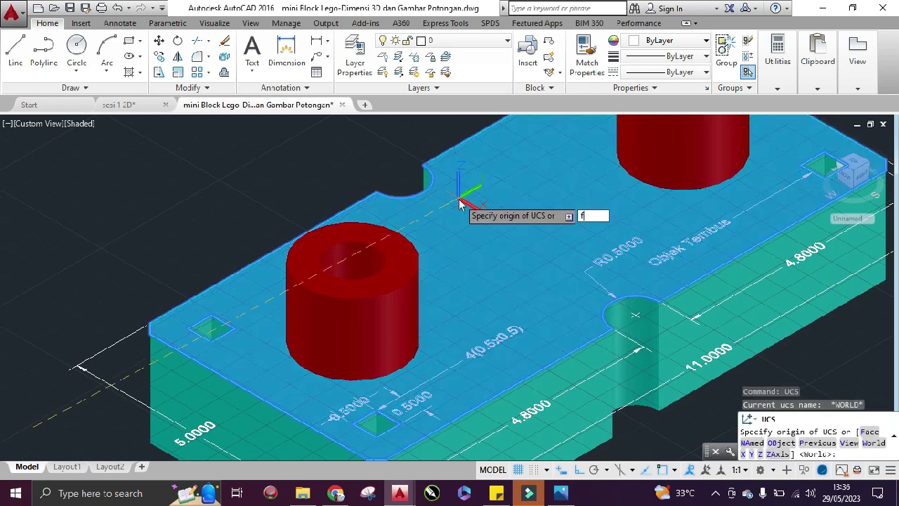
key("Return")
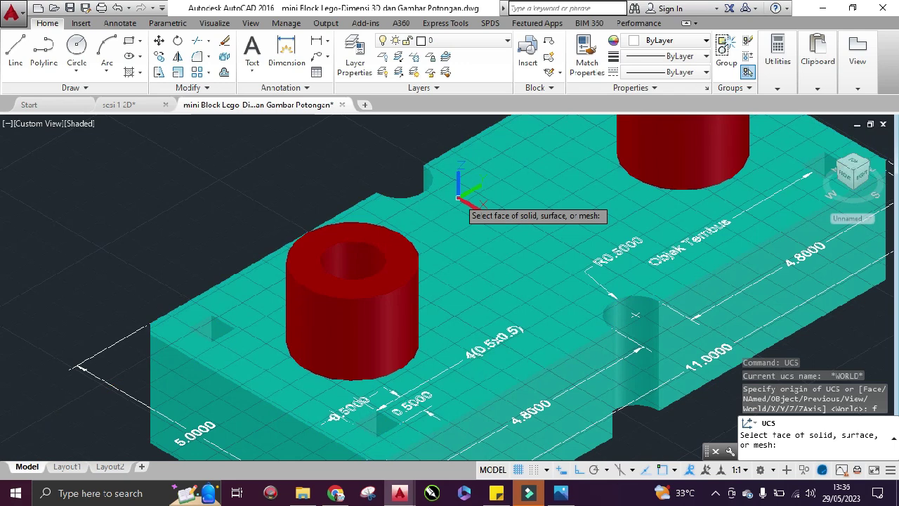
left_click(390, 285)
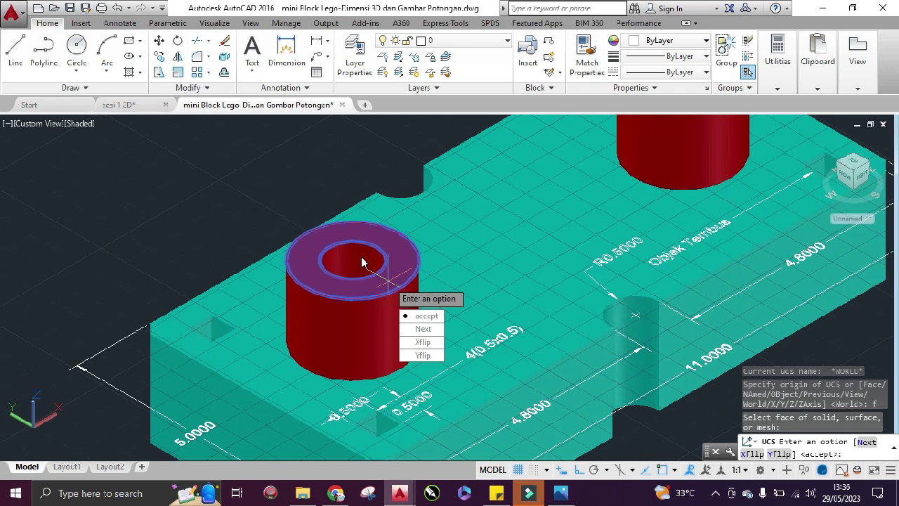
key("Return")
Add a radius dimension to the inner hole of that cylinder's top face, placing its text outside the cylinder.
scroll(446, 261, "up", 2)
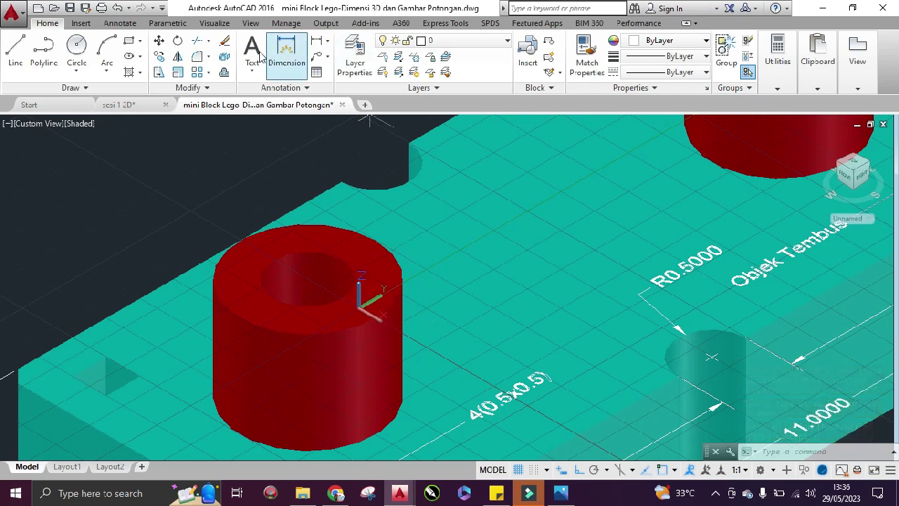
left_click(326, 41)
left_click(347, 170)
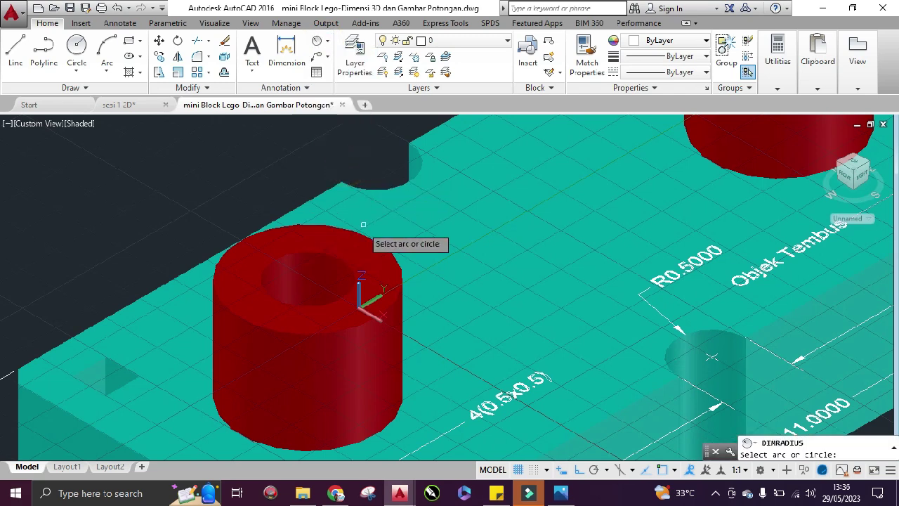
left_click(350, 268)
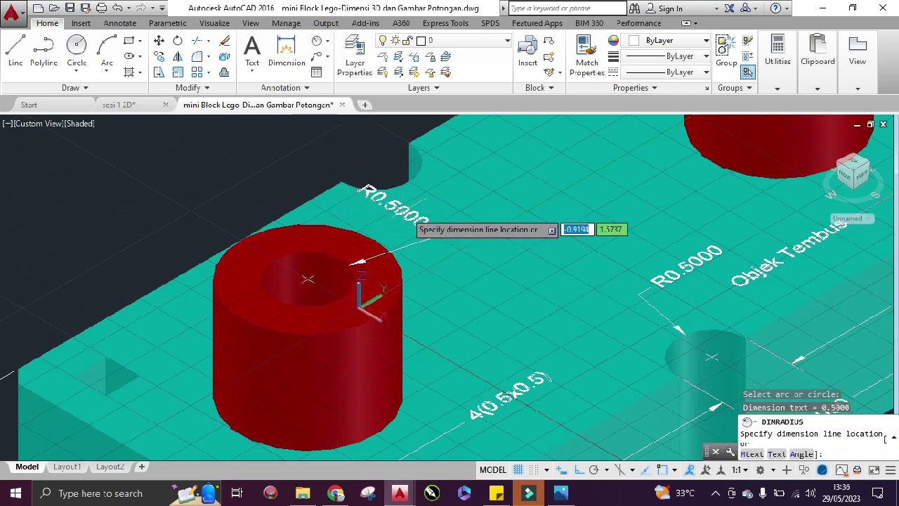
left_click(442, 228)
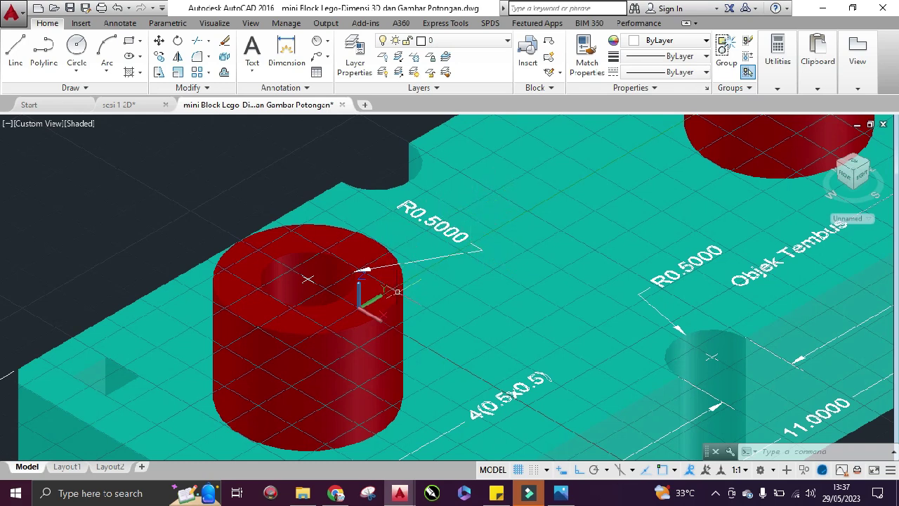
Delete the radius dimension on the inner hole of the cylinder nearest the dimensioned square hole.
left_click(436, 214)
mouse_move(437, 224)
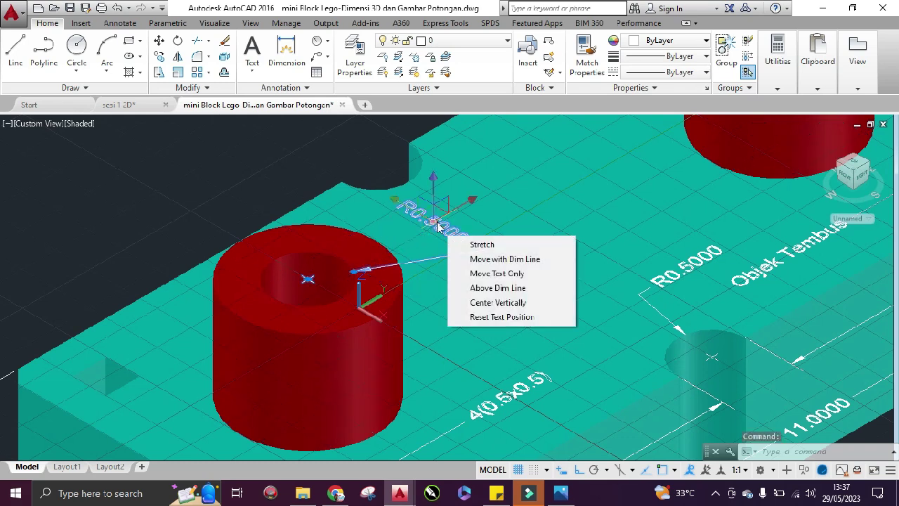
key("Delete")
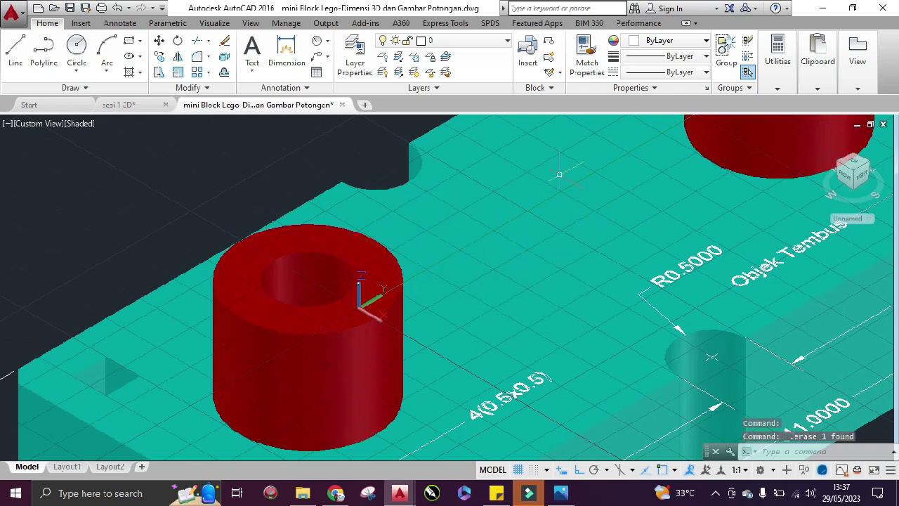
Redirect the UCS X axis by 90° on the cylinder's top face so that it runs along the block's length.
left_click(379, 295)
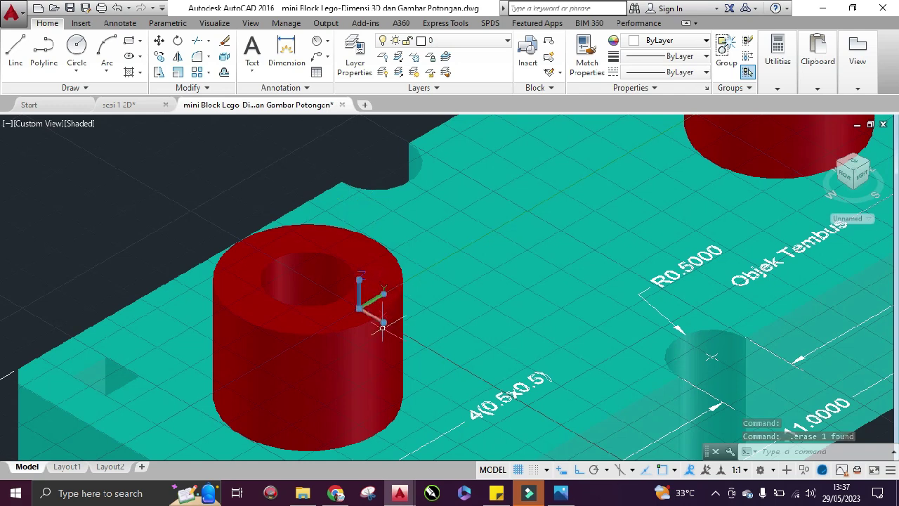
left_click(380, 319)
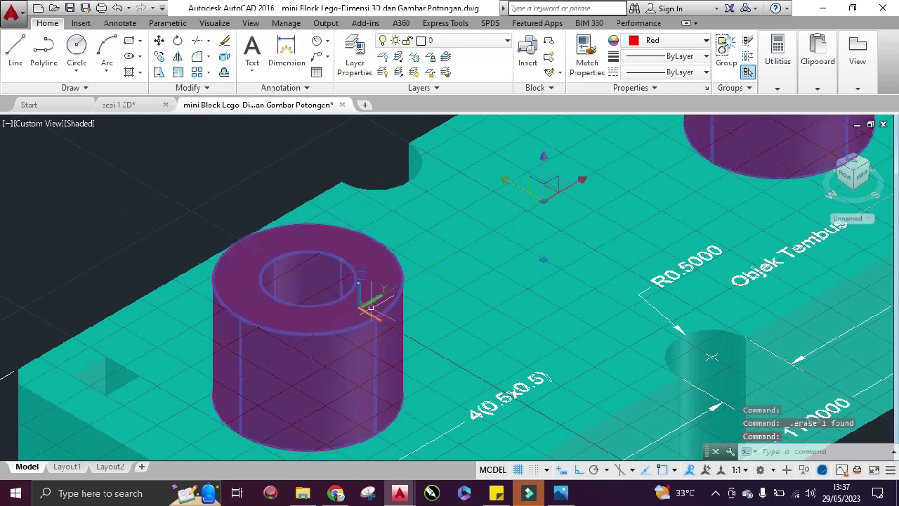
key("Escape")
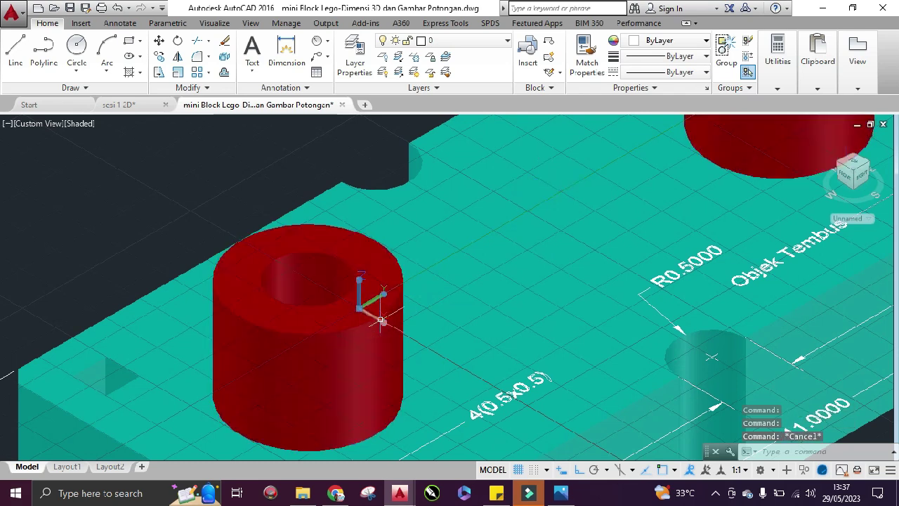
left_click(379, 317)
key("Escape")
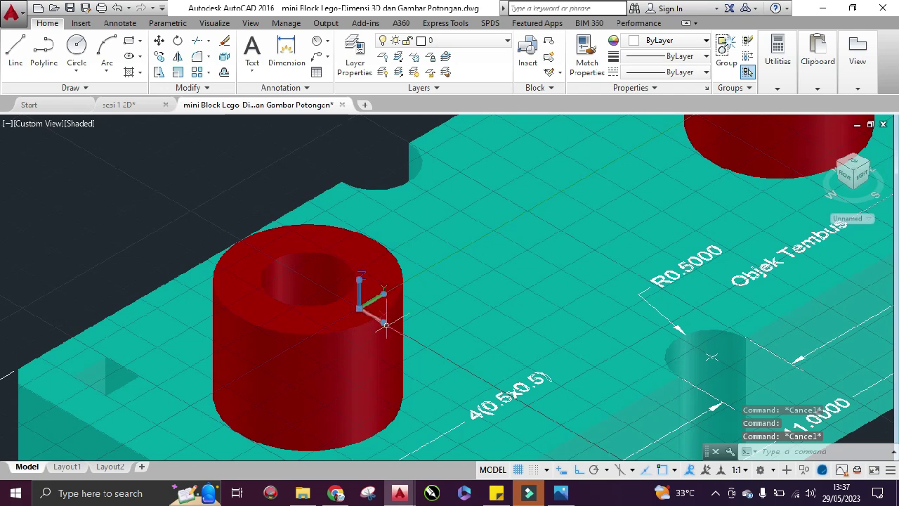
left_click(383, 321)
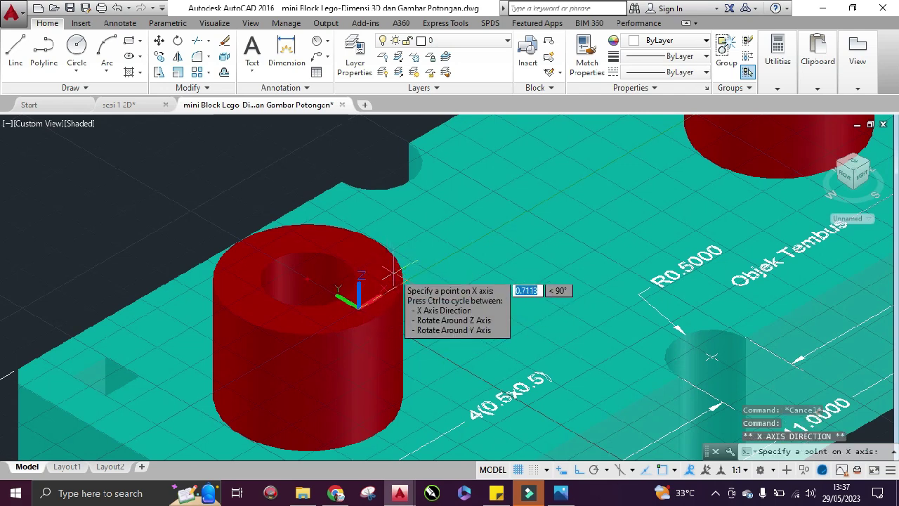
left_click(394, 273)
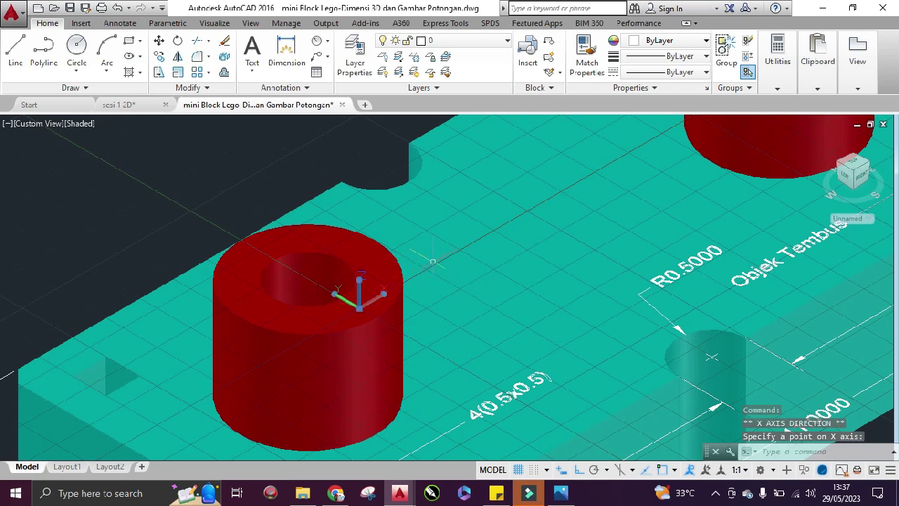
Add radius dimensions to the inner hole and the outer edge of the cylinder's top face, placing both texts outside the cylinder.
left_click(316, 40)
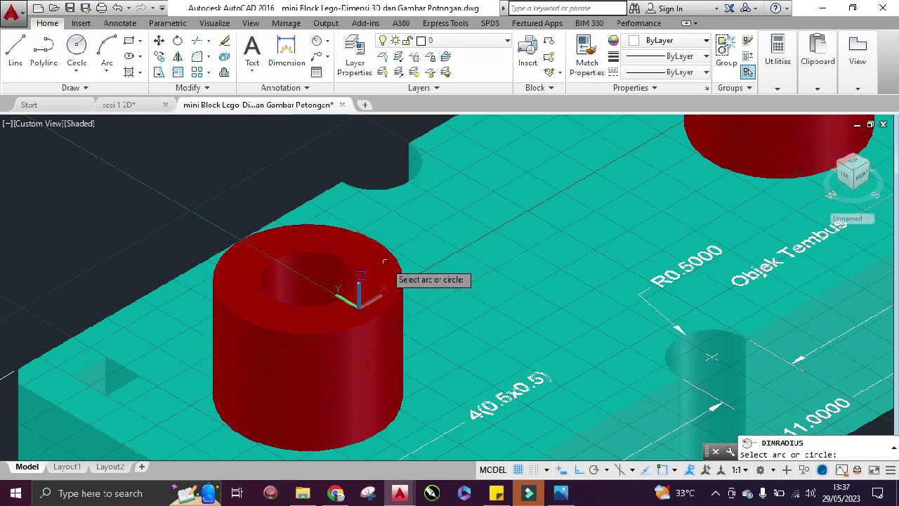
left_click(351, 265)
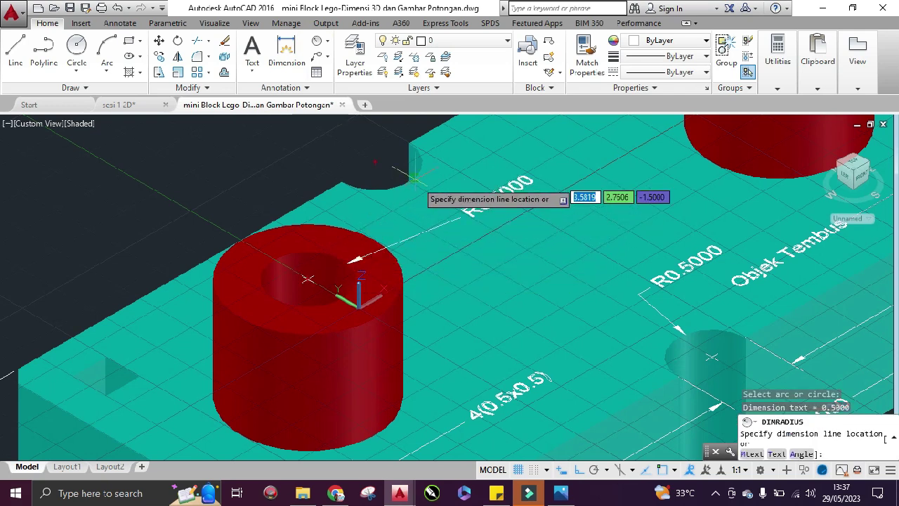
left_click(476, 206)
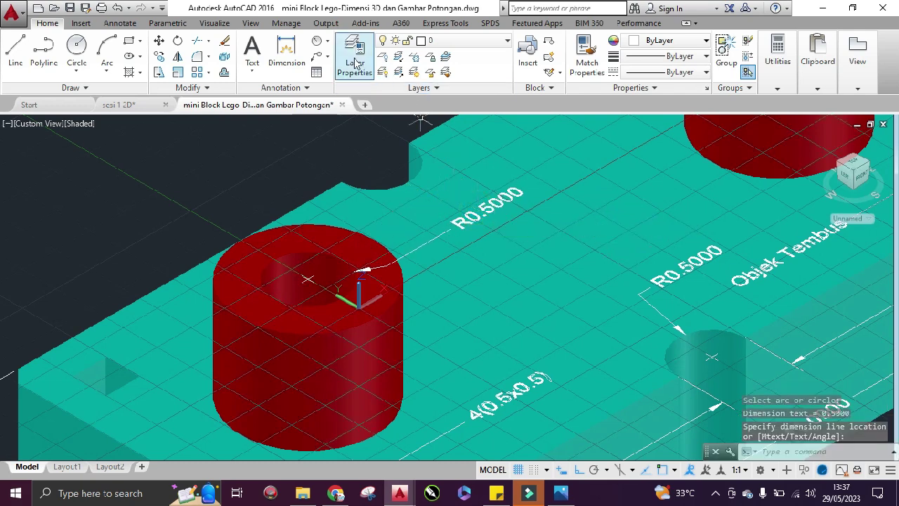
key("Return")
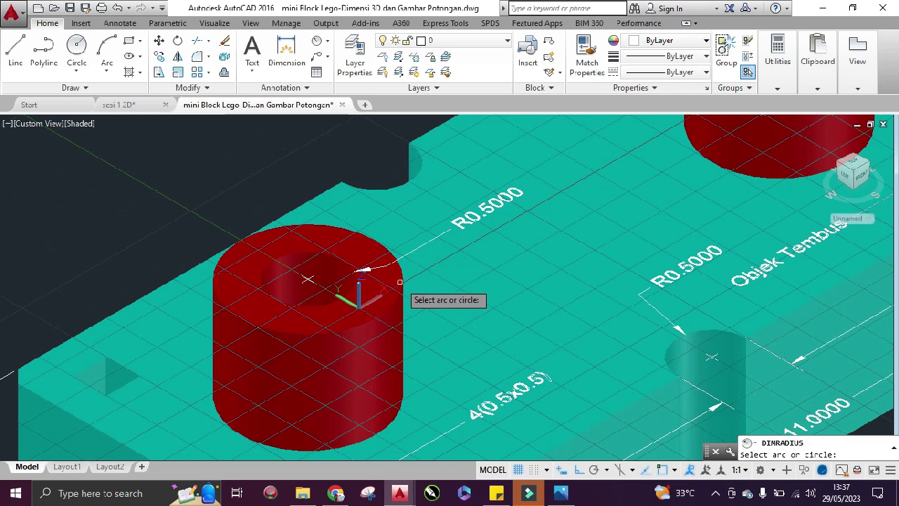
left_click(400, 281)
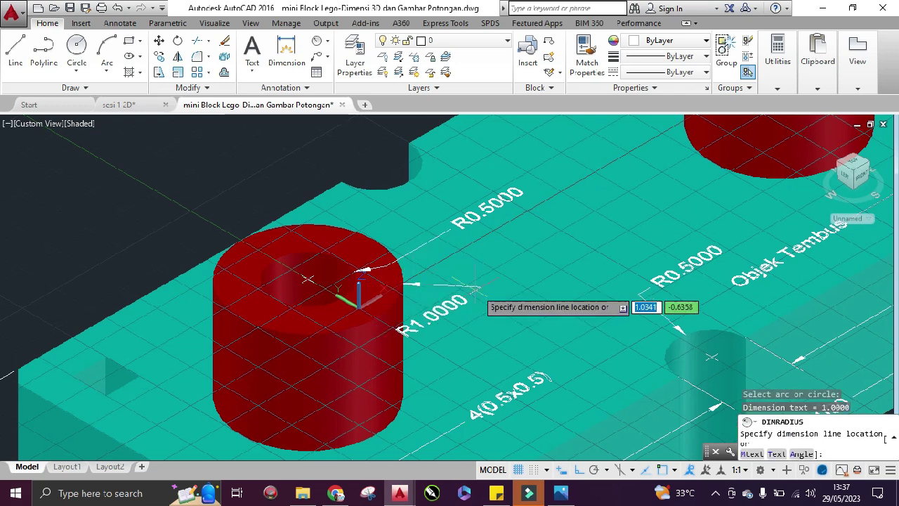
left_click(511, 259)
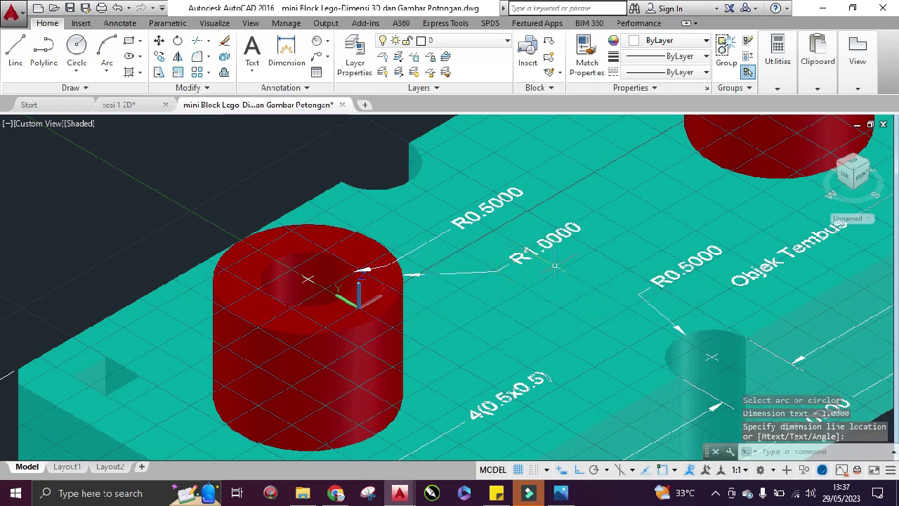
Align the UCS to the block's long side face beside the chamfered corner, using the Face option.
scroll(512, 260, "down", 4)
middle_click_drag(587, 247, 487, 306)
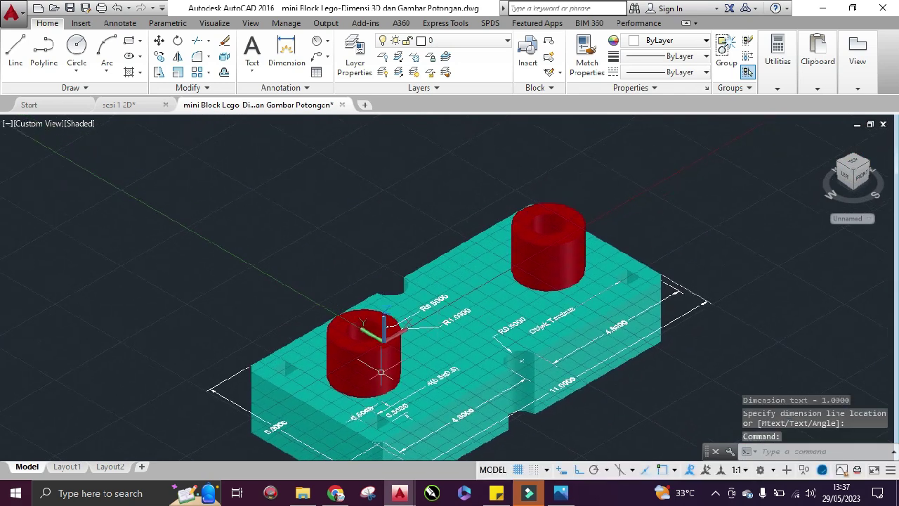
scroll(378, 366, "up", 3)
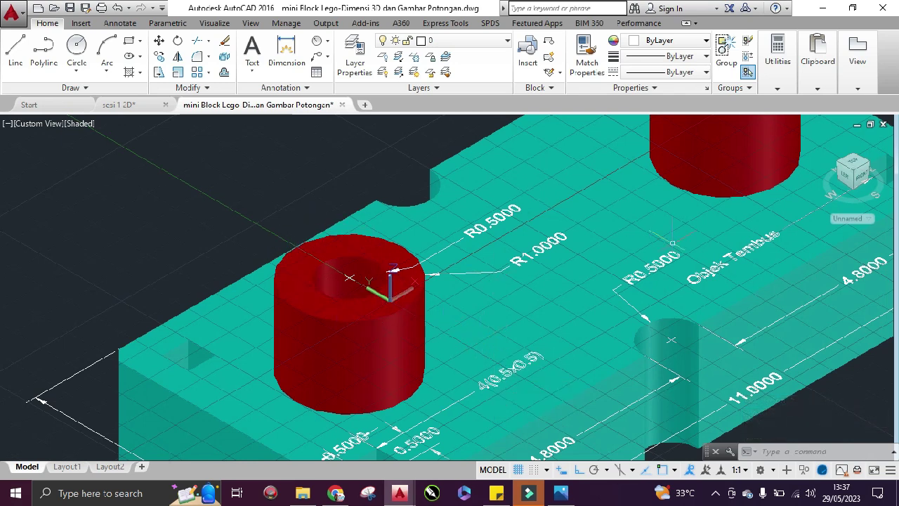
scroll(672, 242, "down", 2)
mouse_move(441, 352)
middle_mouse_down()
mouse_move(355, 291)
mouse_move(292, 334)
middle_mouse_up()
scroll(345, 370, "up", 3)
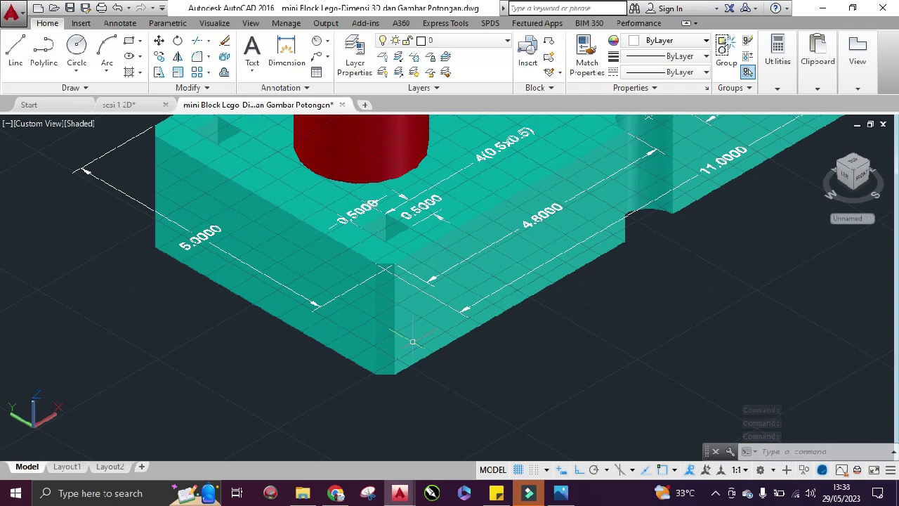
type("u")
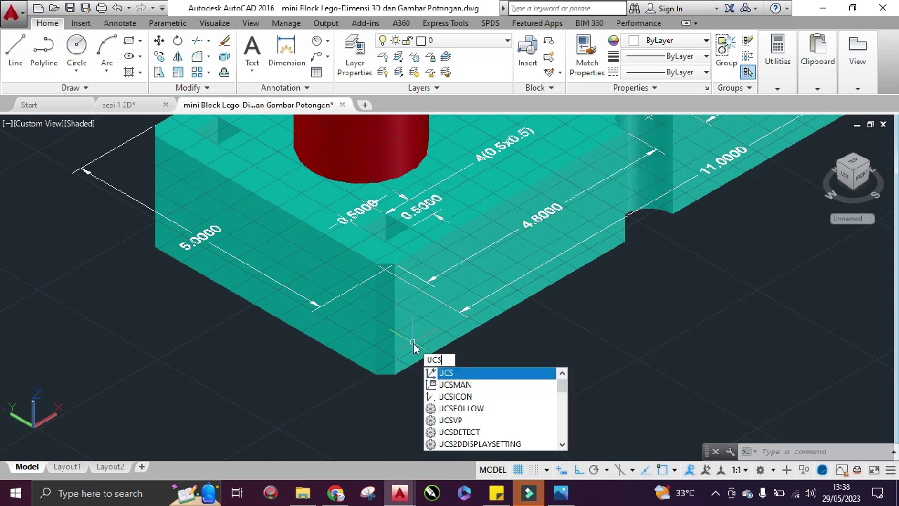
key("Return")
type("f")
key("Return")
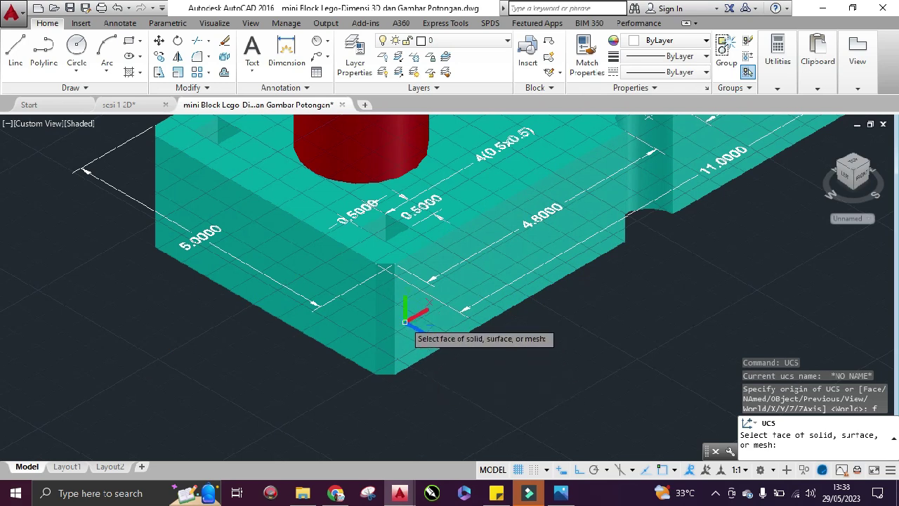
left_click(415, 326)
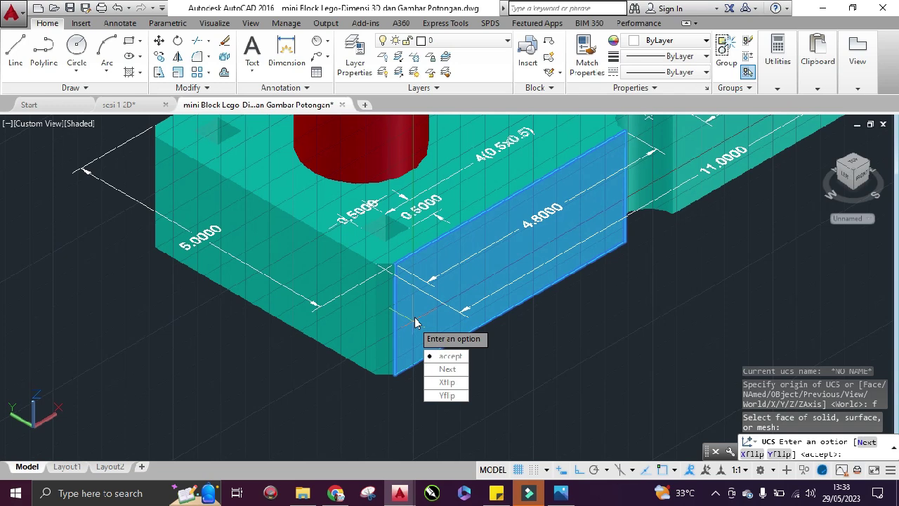
key("Return")
Add a linear dimension for the block's height along the vertical edge at the chamfered corner, offset outward from the block.
scroll(420, 270, "up", 2)
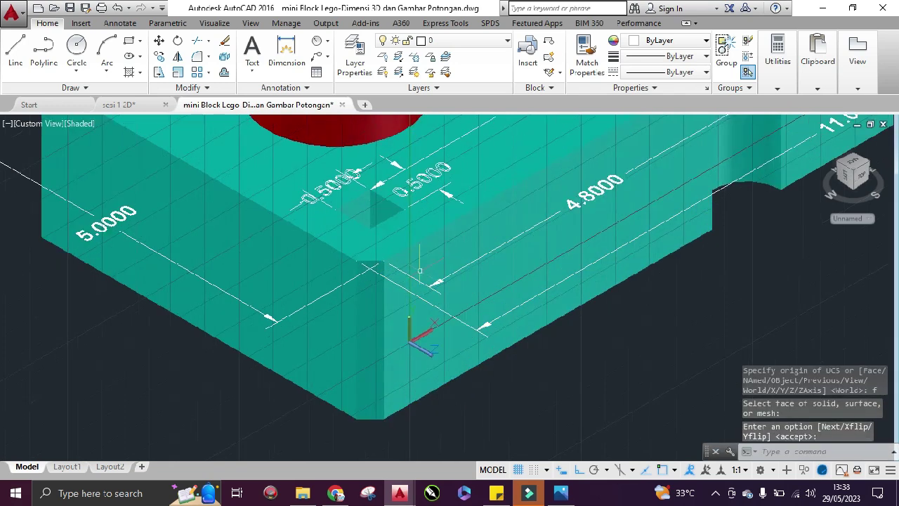
left_click(327, 41)
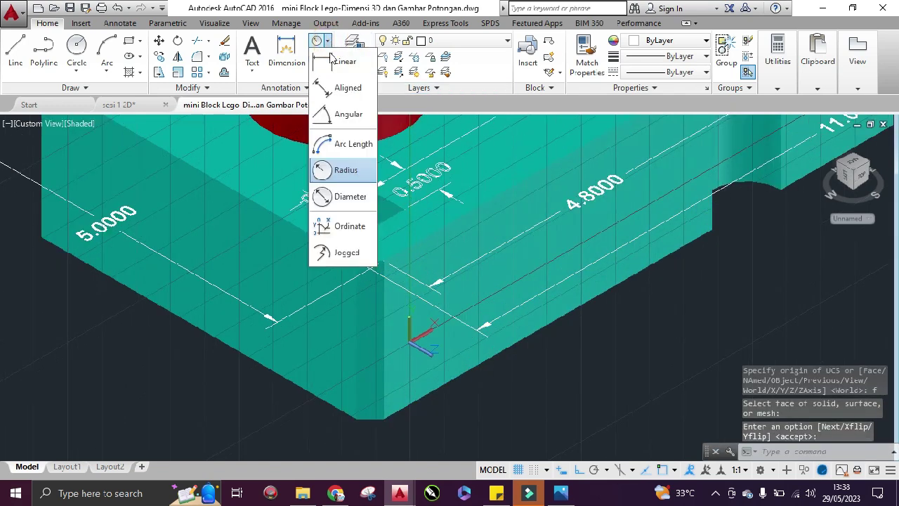
left_click(344, 63)
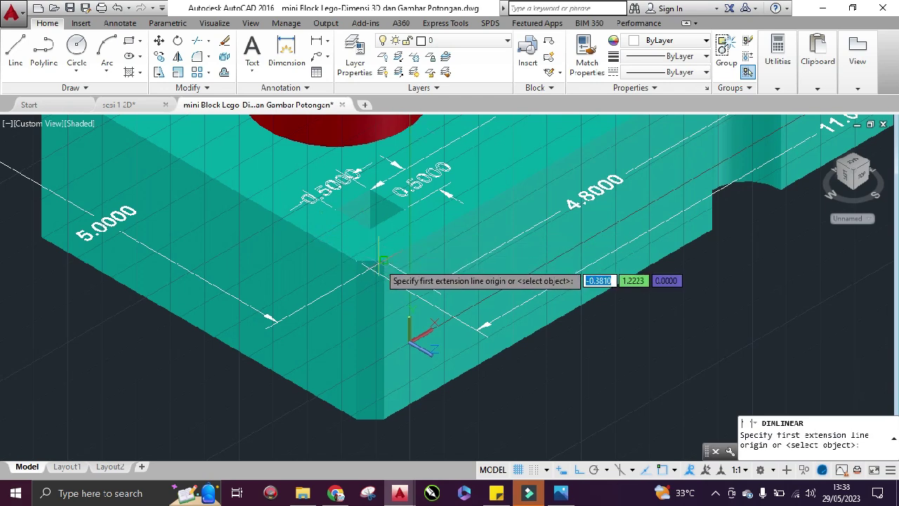
left_click(384, 263)
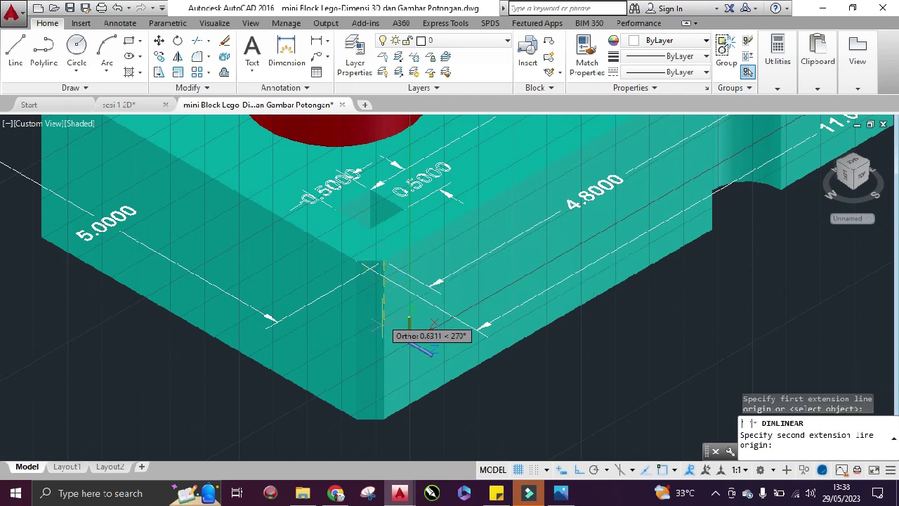
left_click(384, 419)
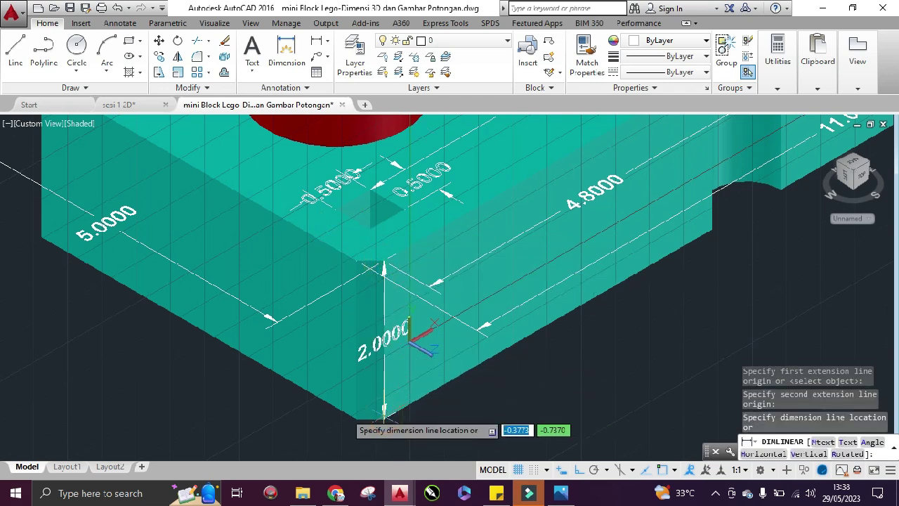
left_click(281, 415)
Reset the UCS to World.
scroll(316, 365, "down", 5)
mouse_move(484, 330)
middle_mouse_down()
mouse_move(342, 297)
mouse_move(371, 290)
mouse_move(499, 333)
middle_mouse_up()
scroll(498, 325, "down", 3)
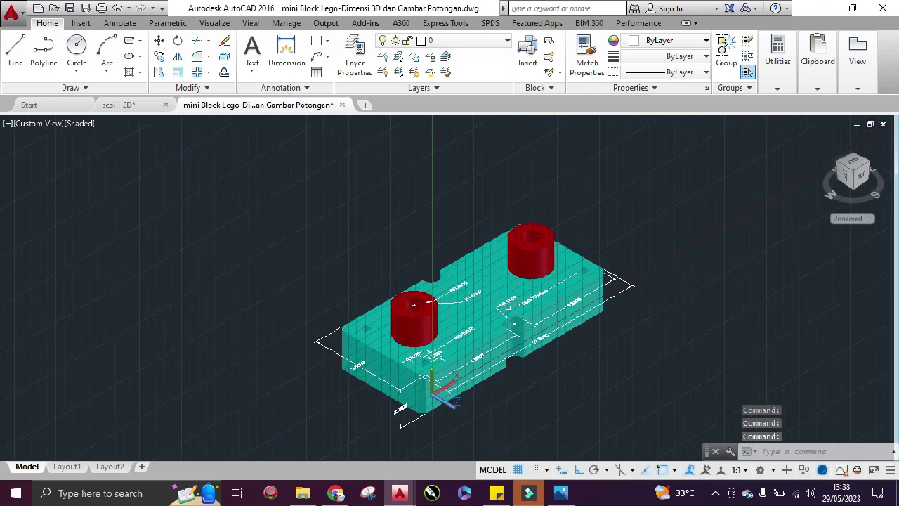
middle_click_drag(513, 300, 494, 287)
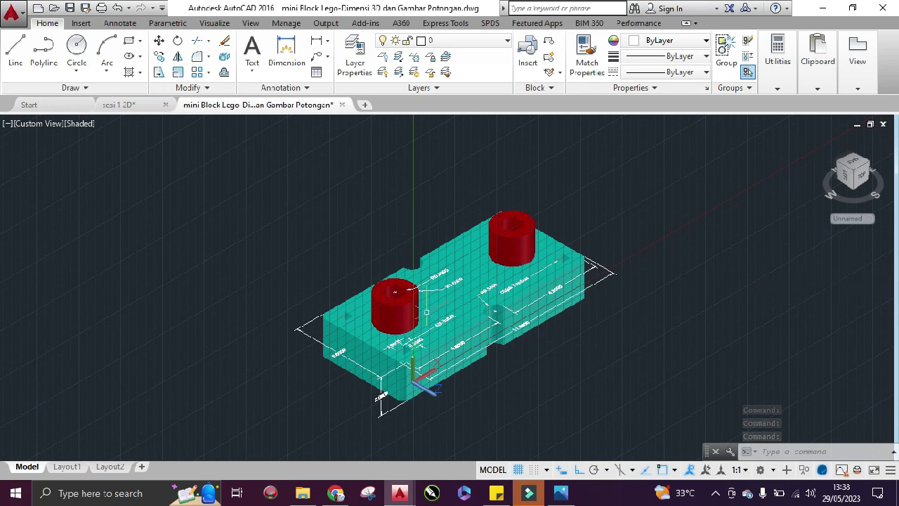
scroll(415, 296, "up", 2)
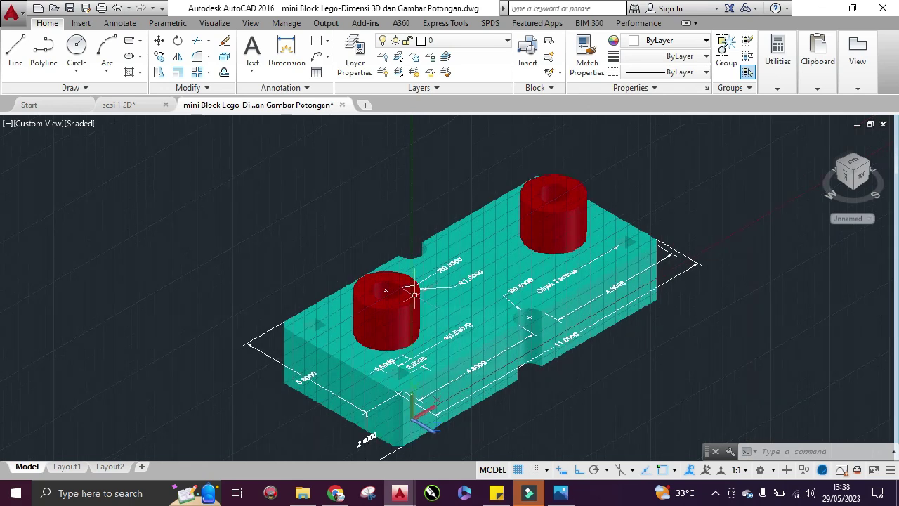
type("ucs")
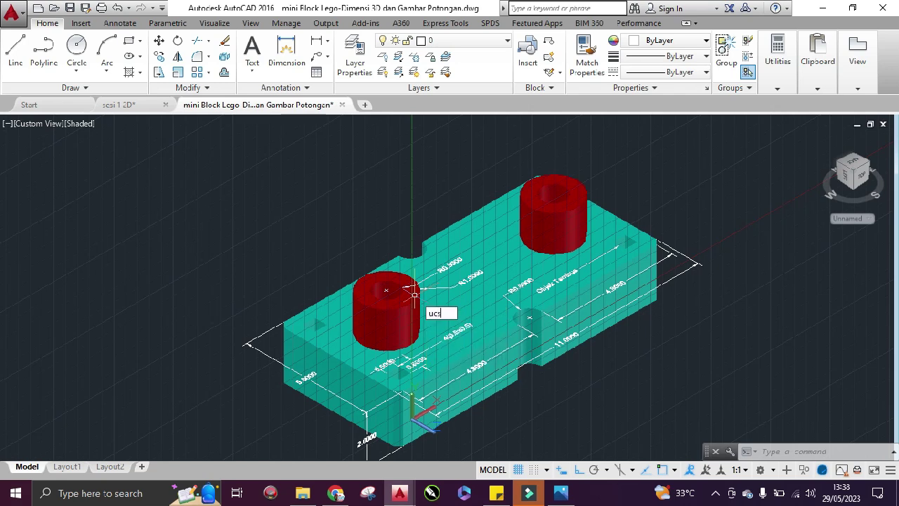
key("Return")
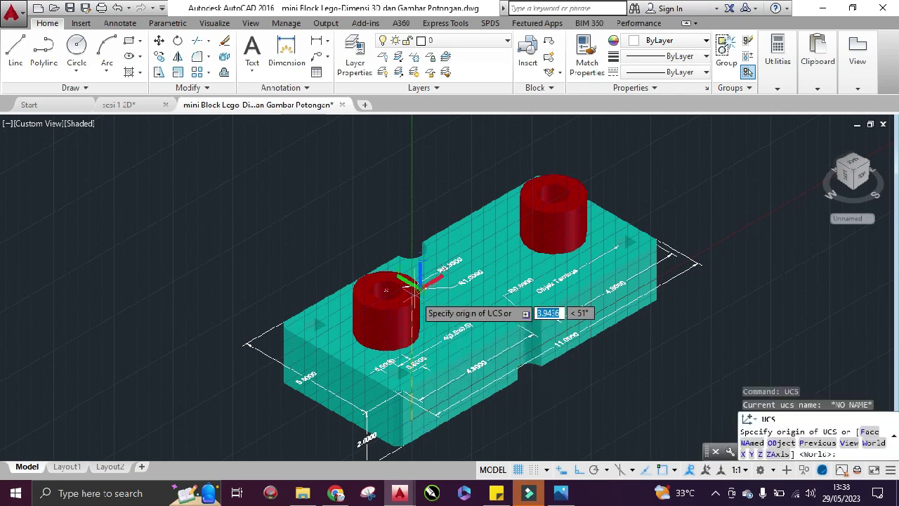
type("w")
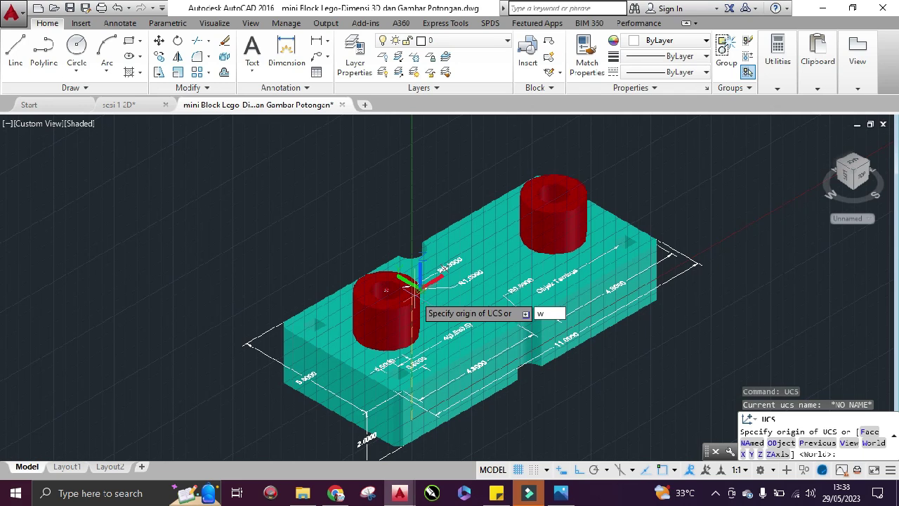
key("Return")
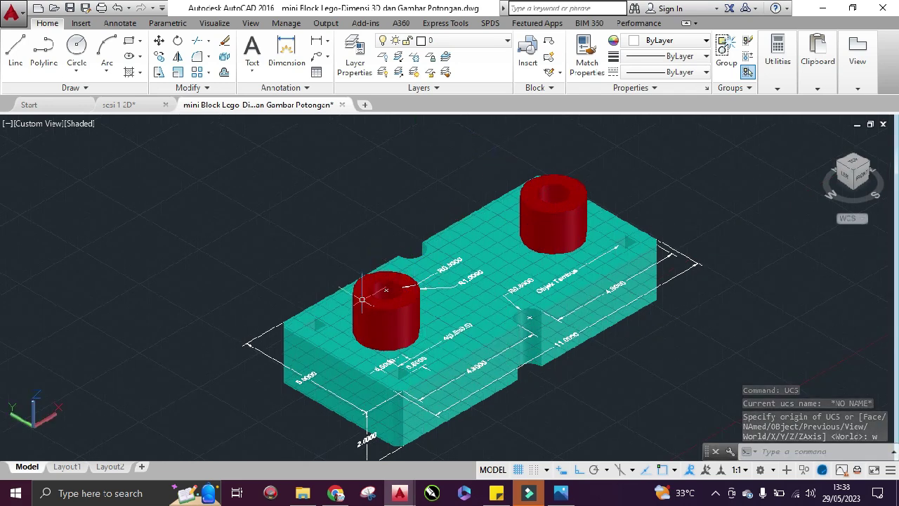
Copy the block together with its two cylinders, without the dimensions, to an empty area behind the dimensioned original.
scroll(380, 293, "down", 2)
mouse_move(379, 293)
middle_mouse_down()
mouse_move(305, 294)
mouse_move(309, 281)
mouse_move(381, 300)
middle_mouse_up()
scroll(382, 300, "up", 2)
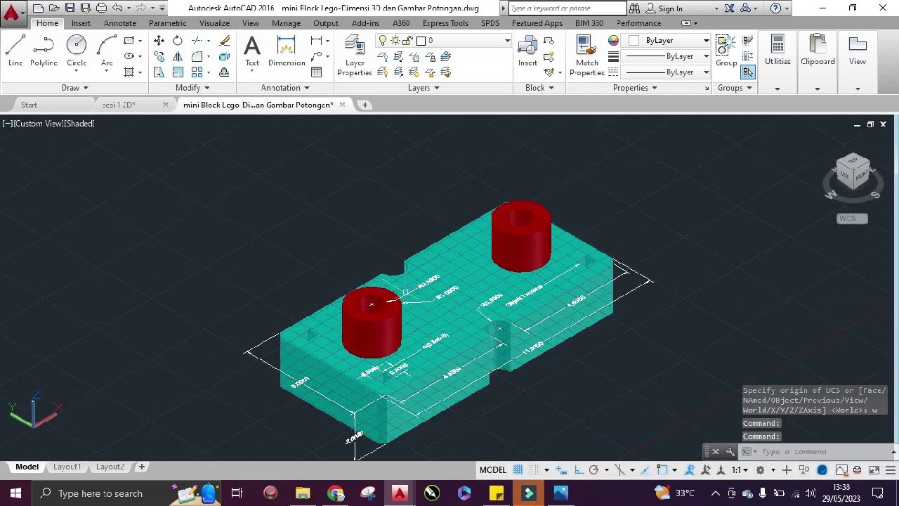
left_click(441, 256)
left_click(383, 325)
type("copy")
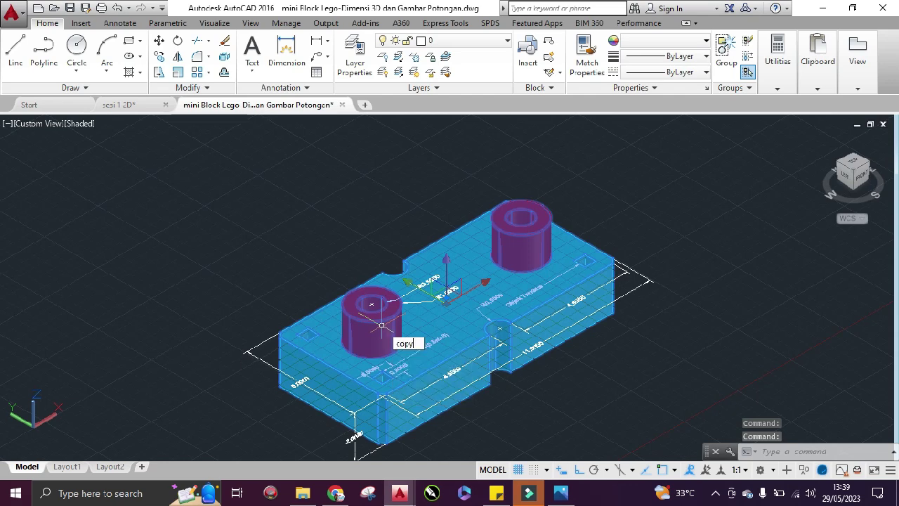
key("Return")
left_click(451, 258)
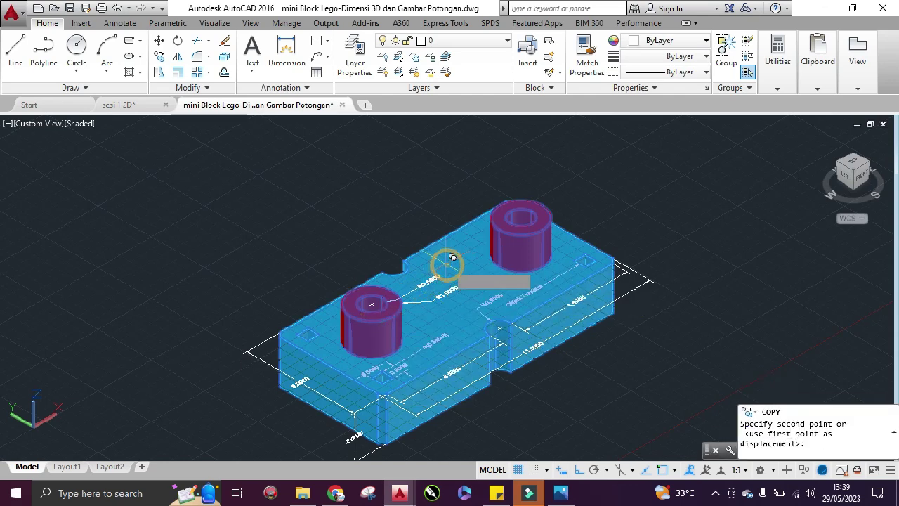
middle_click_drag(189, 165, 432, 320)
left_click(295, 261)
scroll(520, 309, "down", 4)
key("Escape")
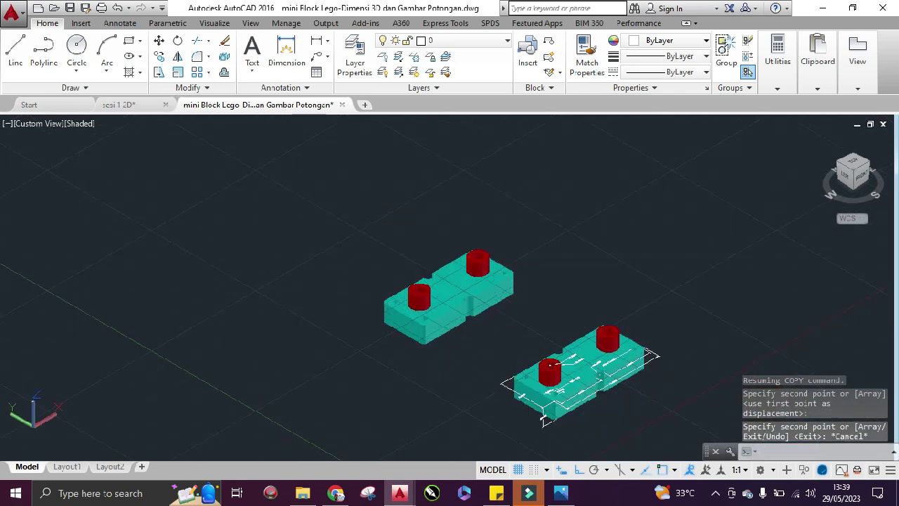
scroll(407, 295, "up", 5)
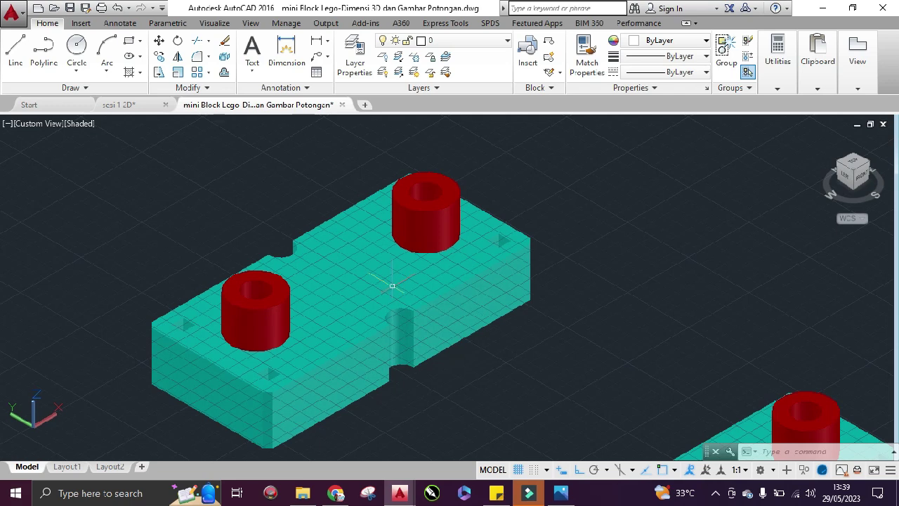
left_click(395, 283)
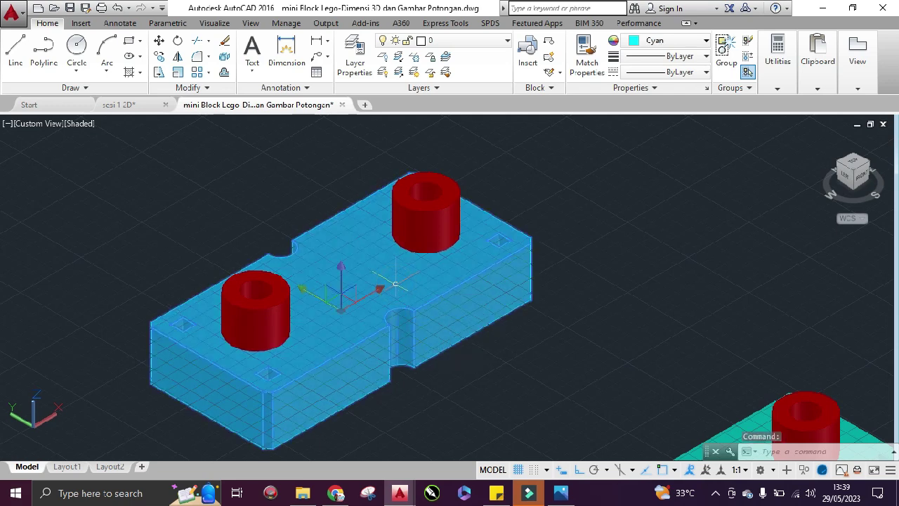
key("Escape")
left_click(418, 238)
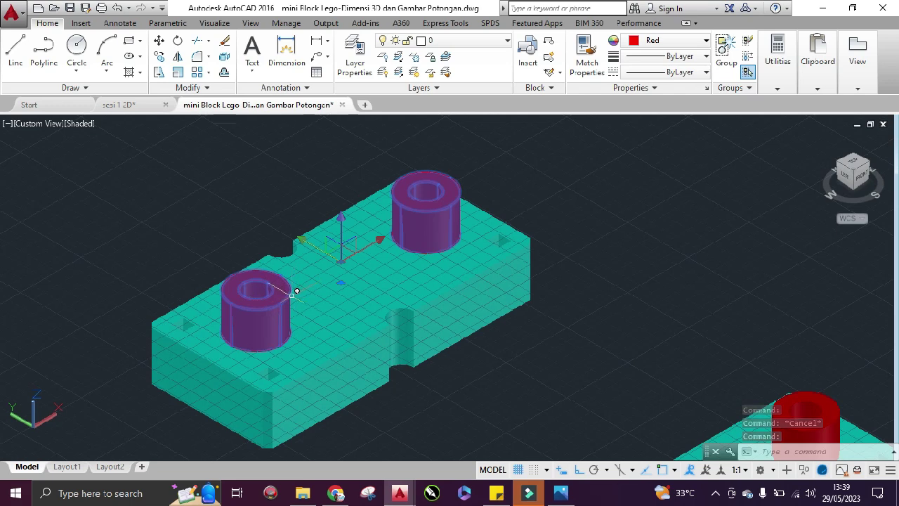
key("Escape")
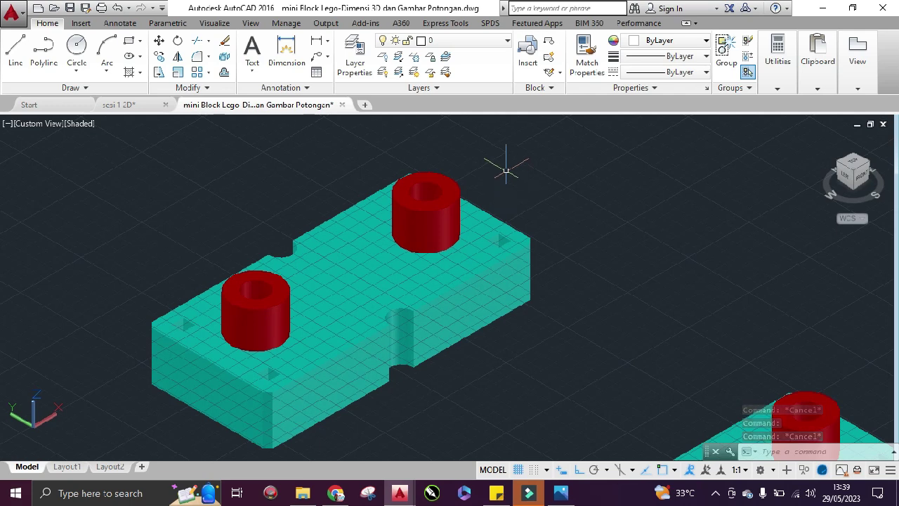
type("union")
key("Return")
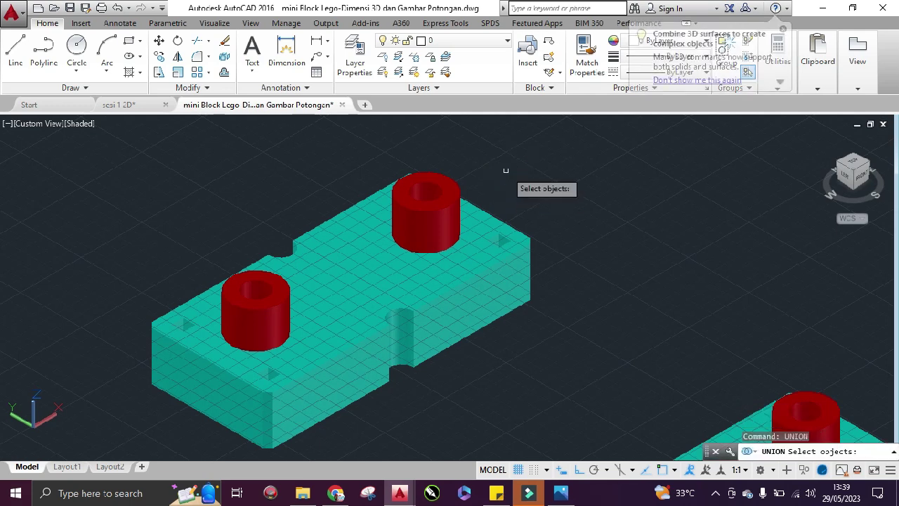
left_click(507, 155)
left_click(220, 347)
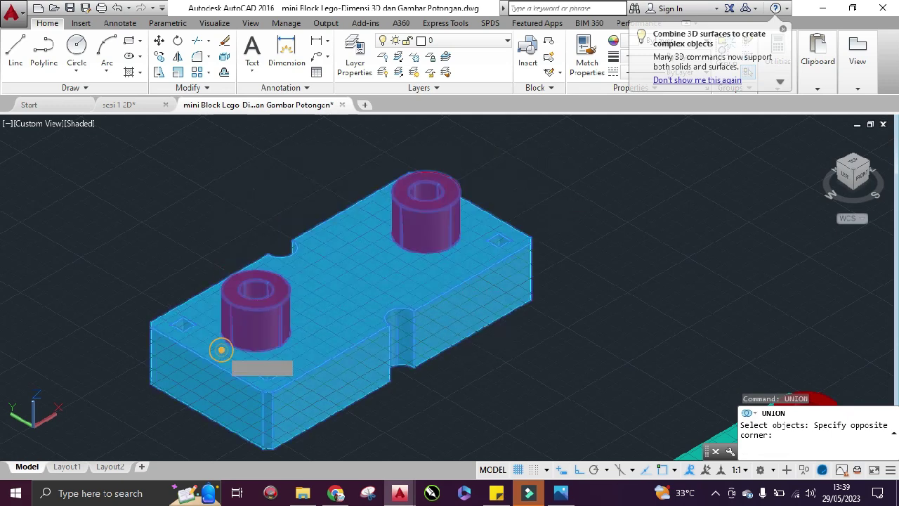
key("Escape")
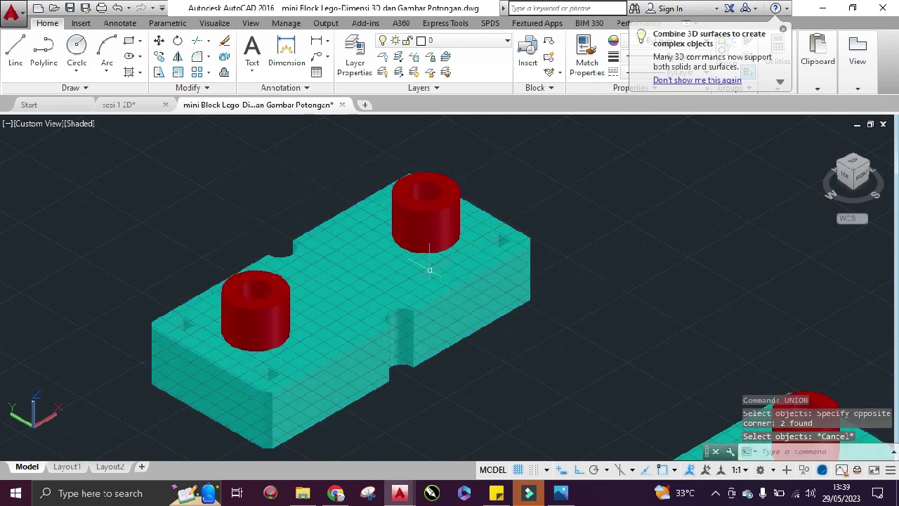
Union the copied block with its two cylinders into a single solid.
key("Return")
left_click(389, 270)
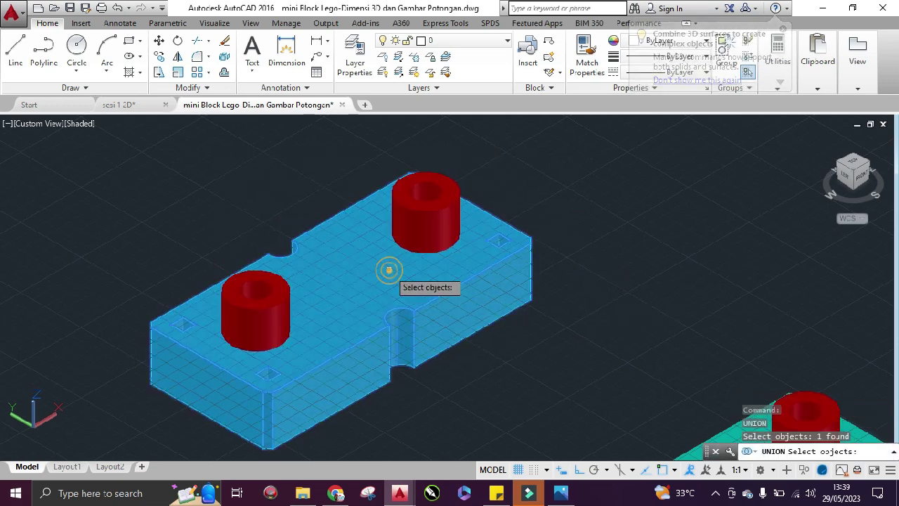
left_click(414, 230)
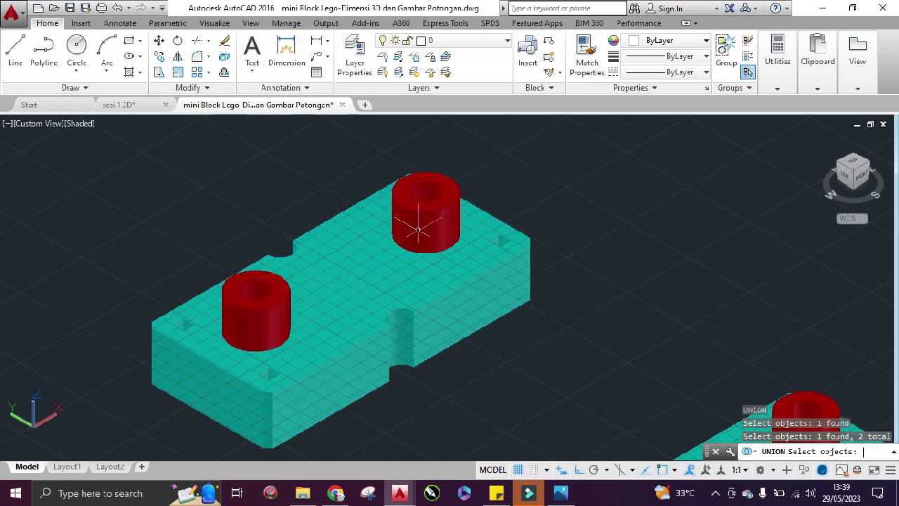
key("Return")
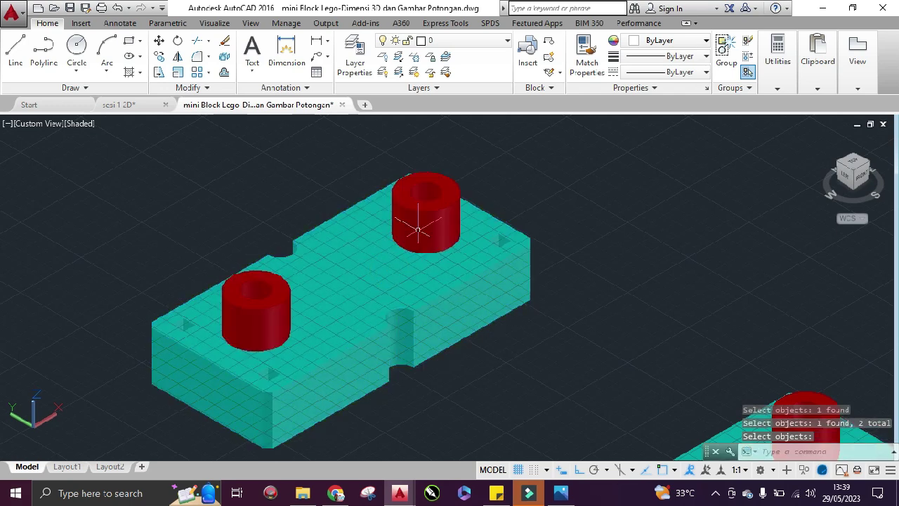
left_click(389, 286)
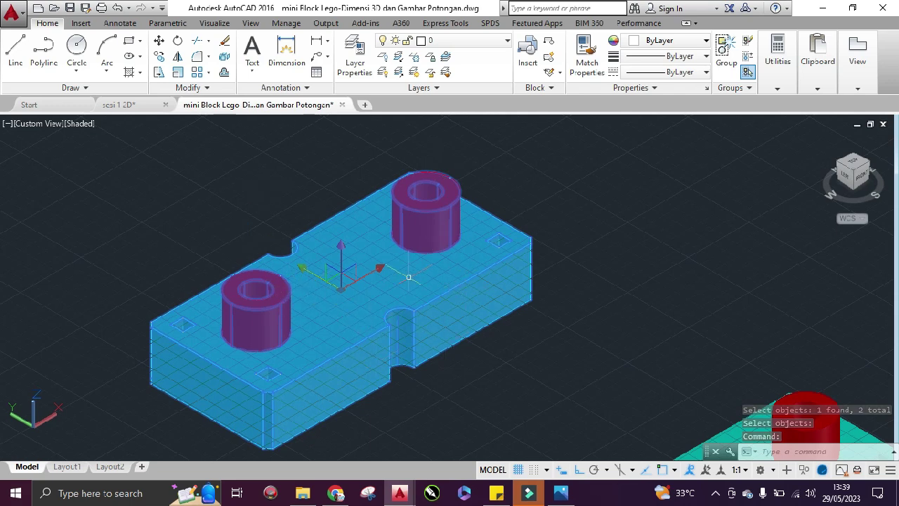
key("Escape")
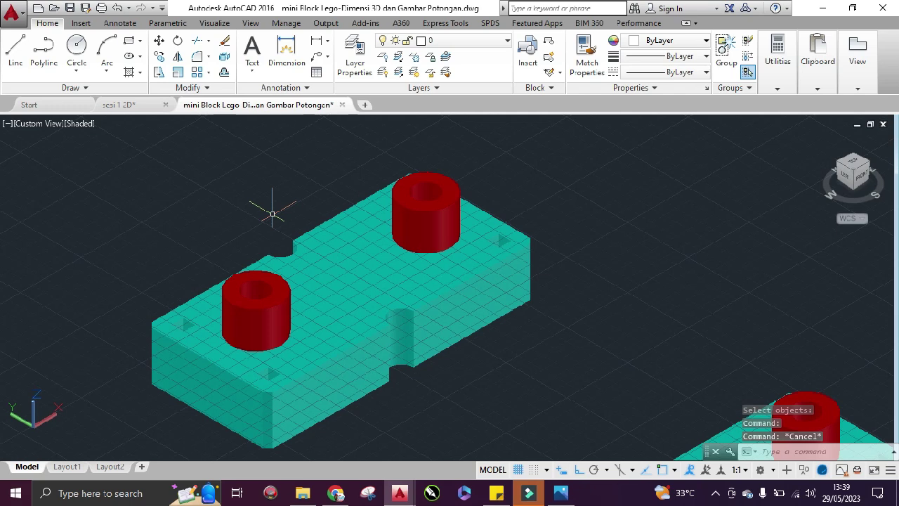
Slice the united copy lengthwise through the midpoints of both short end faces, keeping both sides, consulting the section view in the reference image.
type("sli")
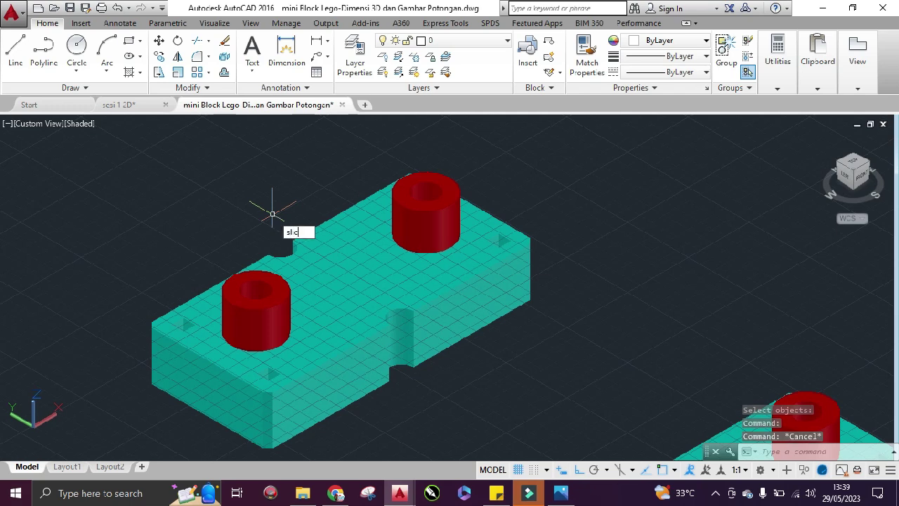
type("c")
key("Return")
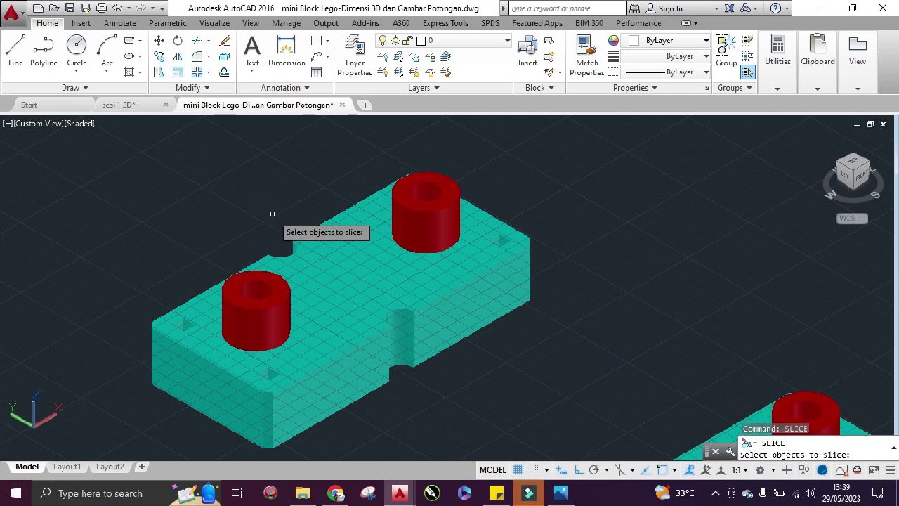
left_click(334, 282)
key("Return")
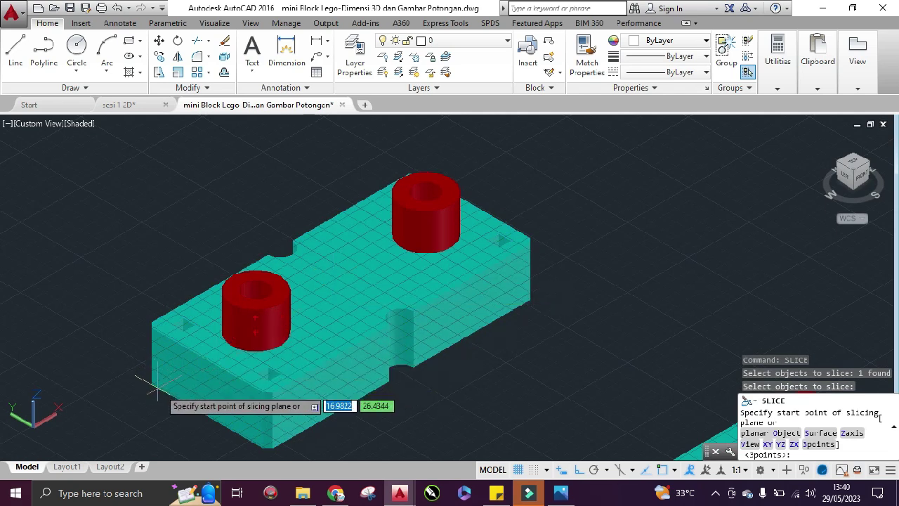
left_click(560, 493)
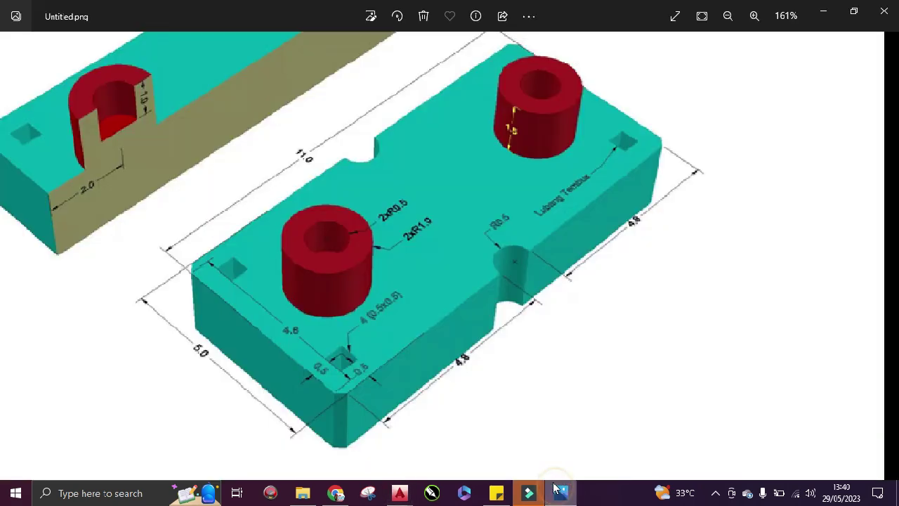
left_click_drag(120, 217, 297, 225)
left_click_drag(339, 143, 290, 234)
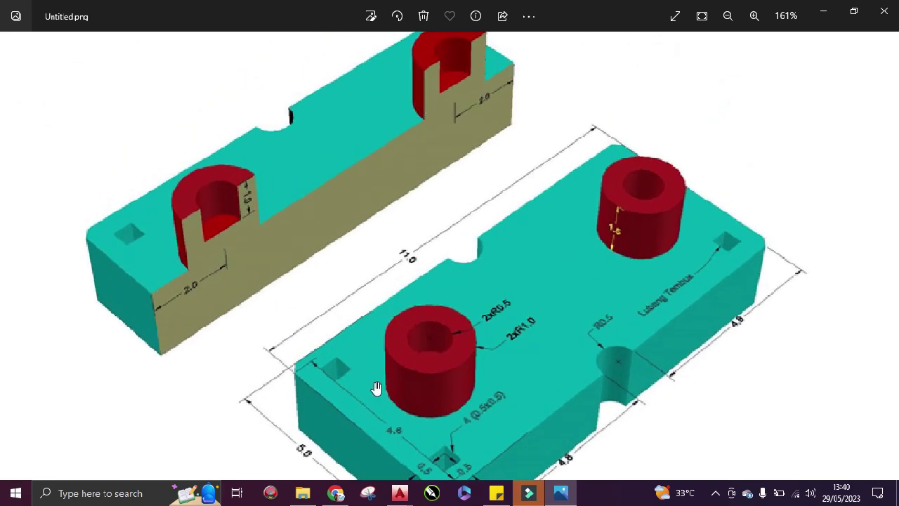
mouse_move(399, 491)
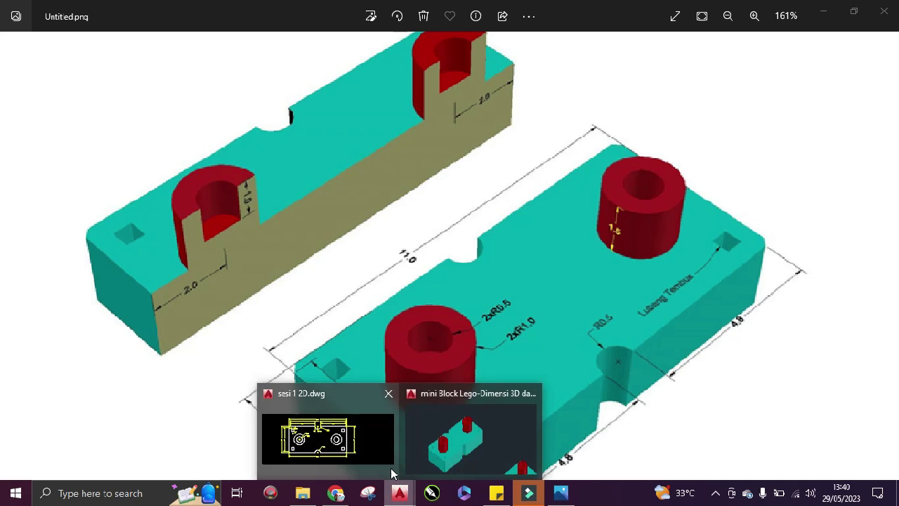
left_click(436, 417)
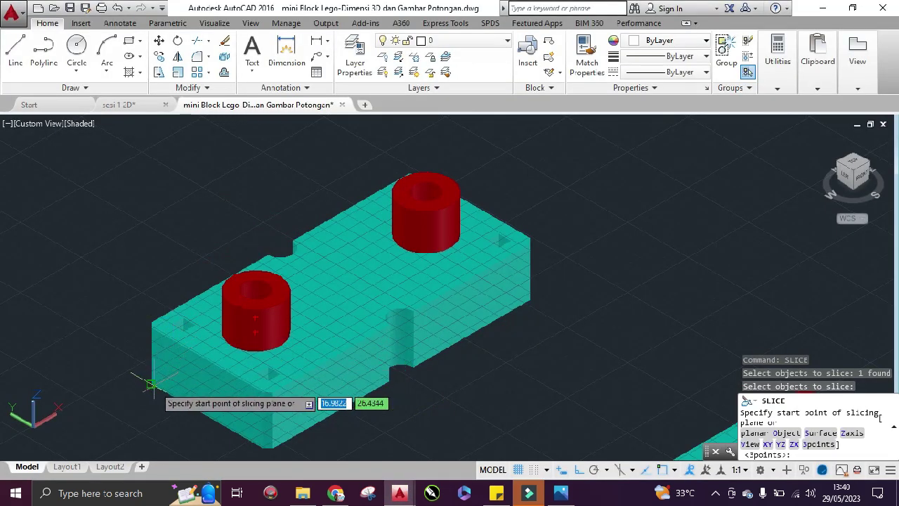
left_click(206, 417)
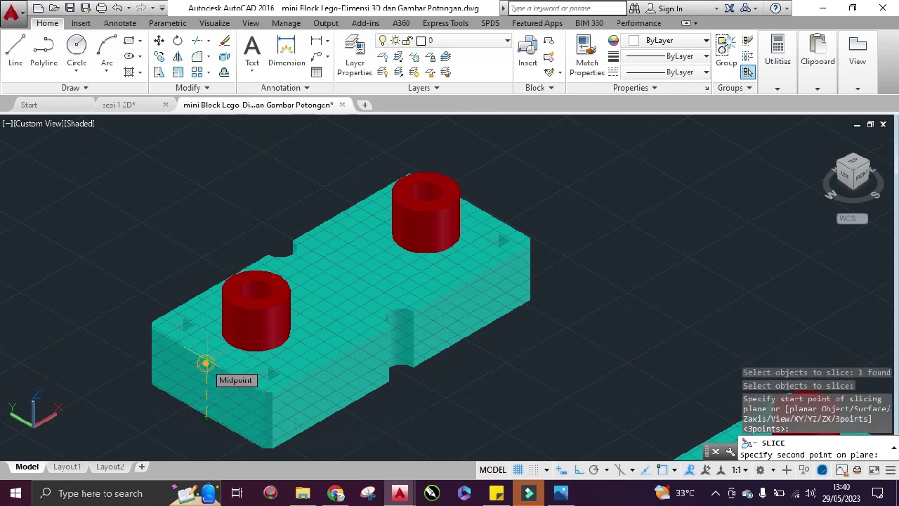
left_click(206, 363)
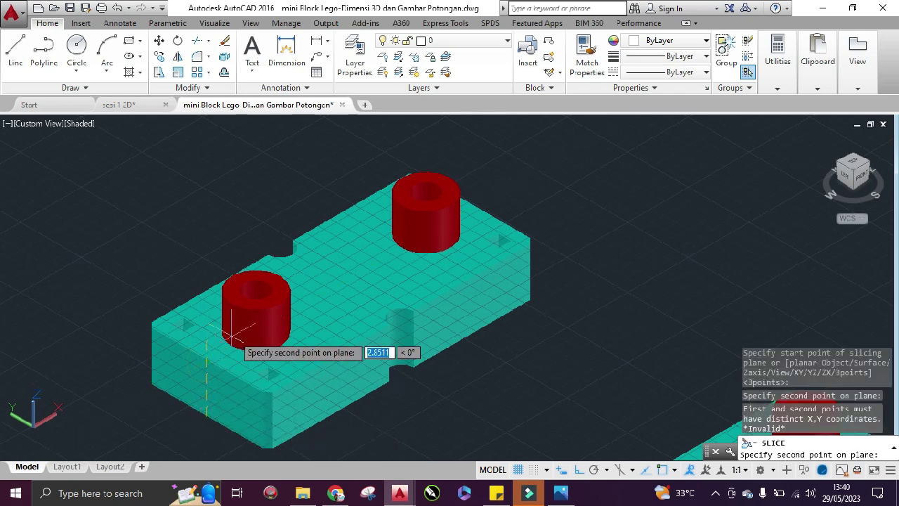
left_click(475, 205)
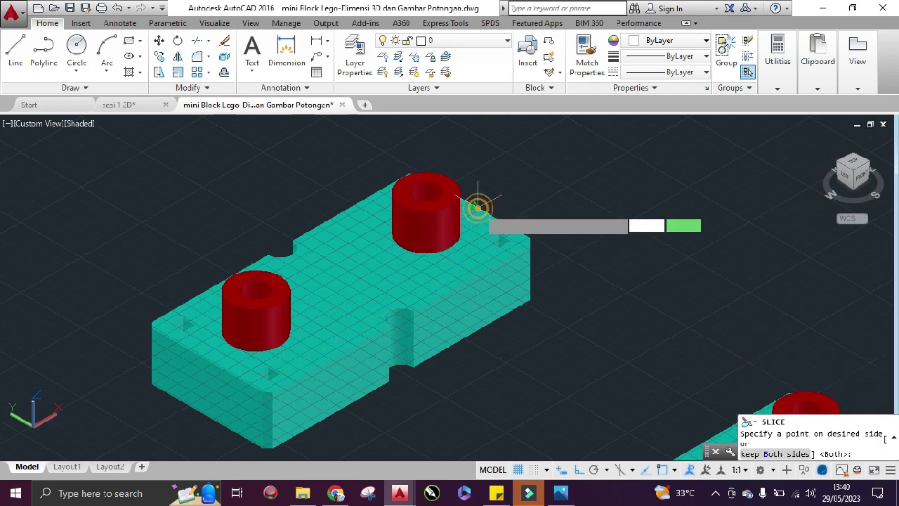
key("Return")
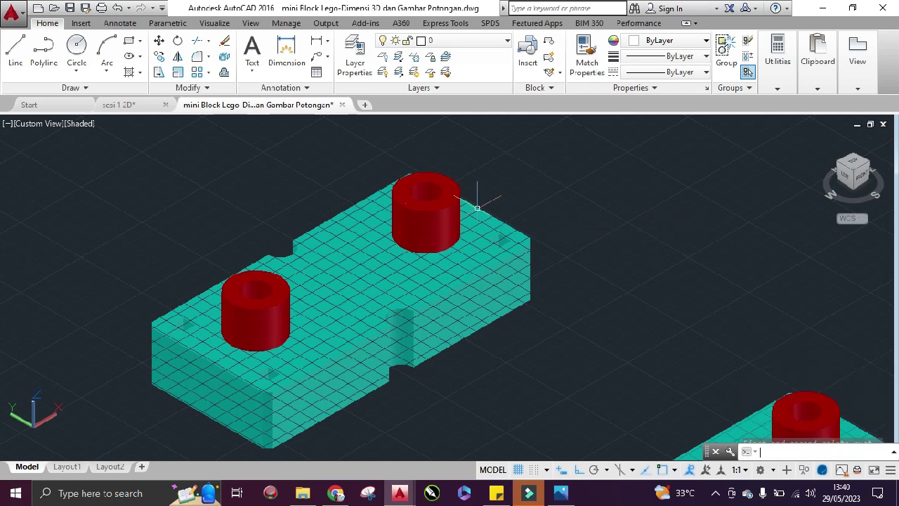
Move the front half of the sliced block away from the cut face and erase it.
left_click(415, 289)
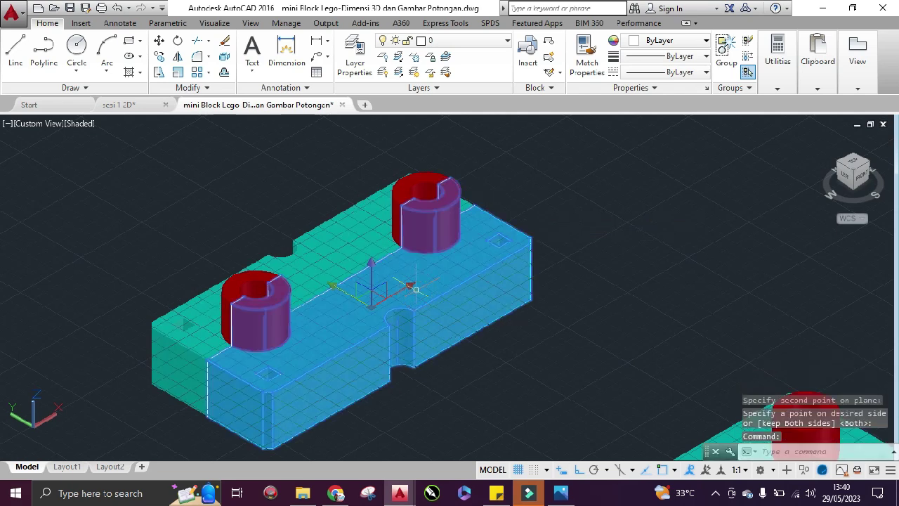
left_click(342, 242)
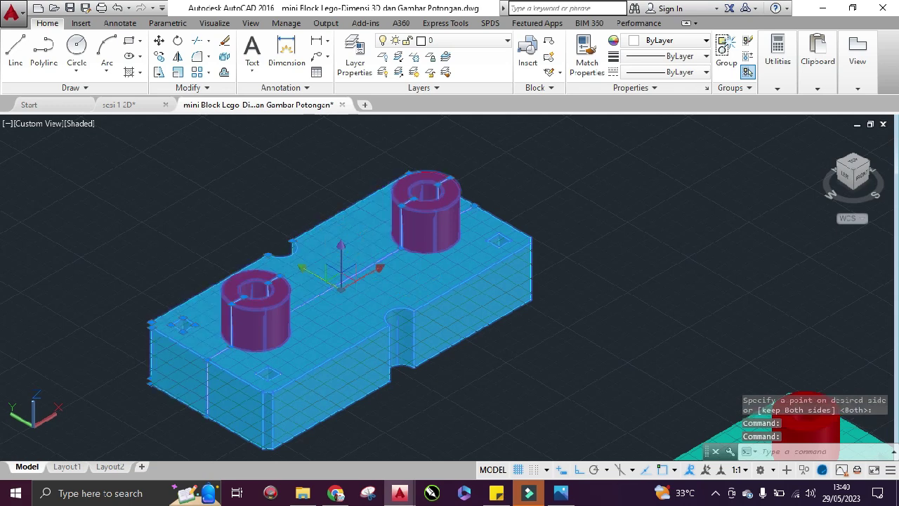
key("Escape")
left_click(421, 283)
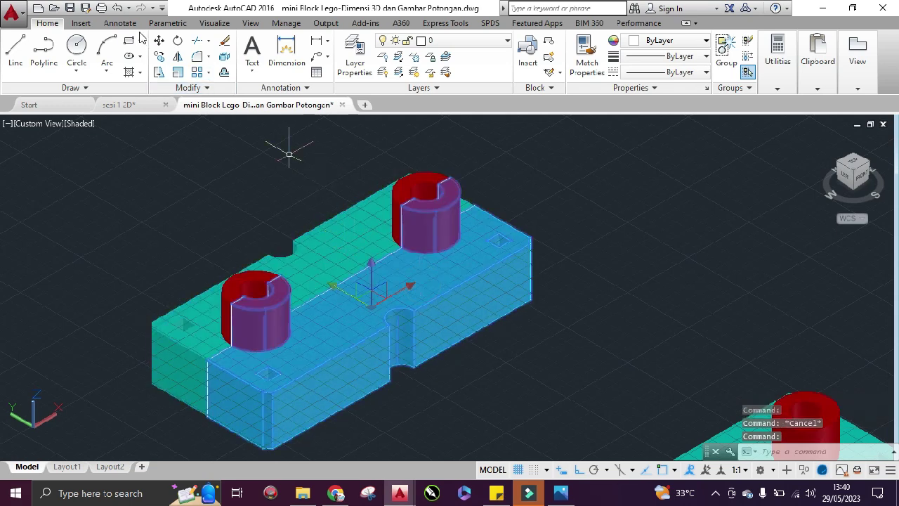
left_click(160, 41)
left_click(402, 290)
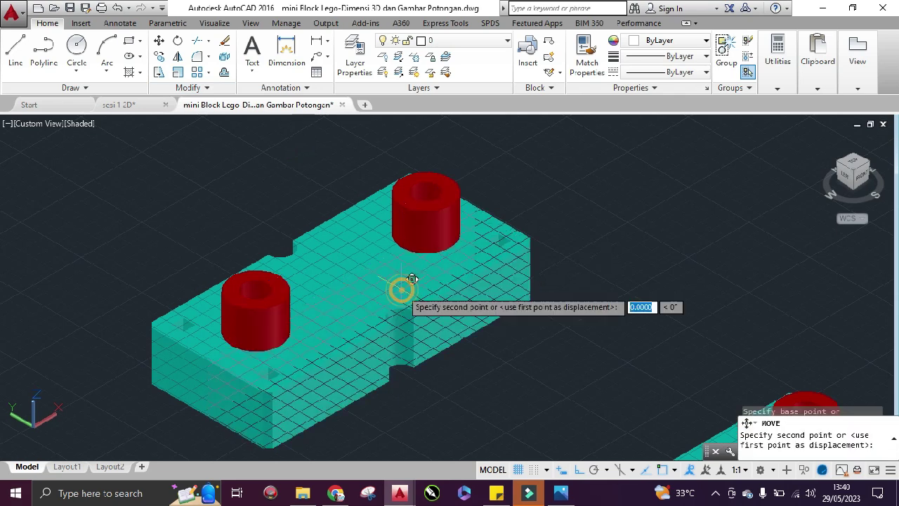
left_click(685, 264)
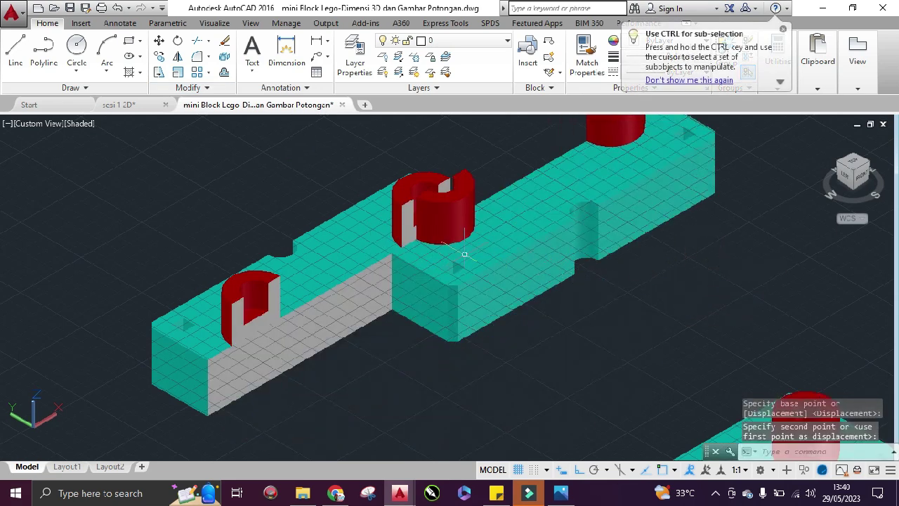
left_click(484, 265)
key("Delete")
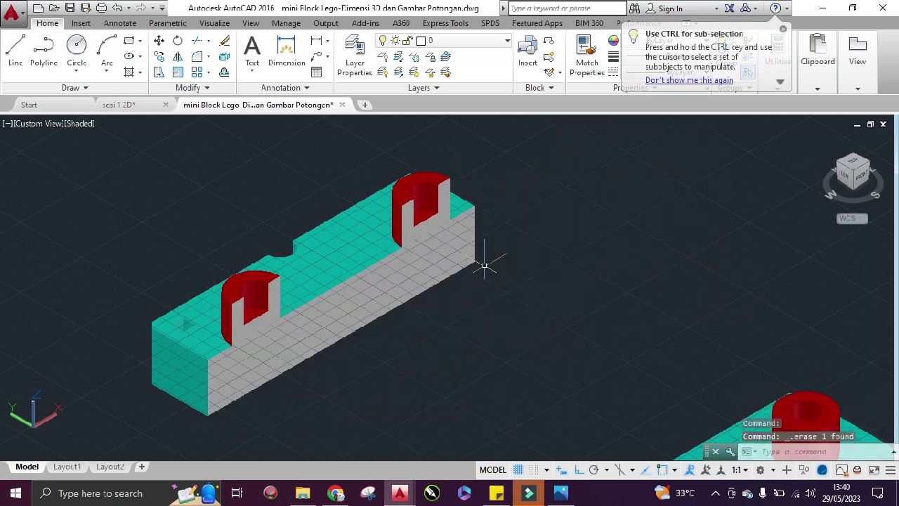
Move the sectioned half block closer to the dimensioned original, leaving it behind that block.
scroll(441, 282, "down", 2)
middle_click_drag(401, 314, 337, 260)
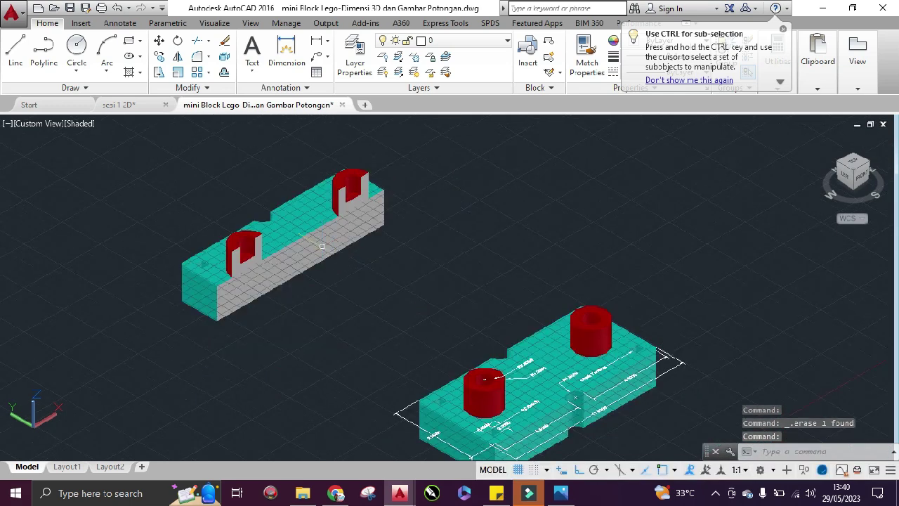
left_click(315, 239)
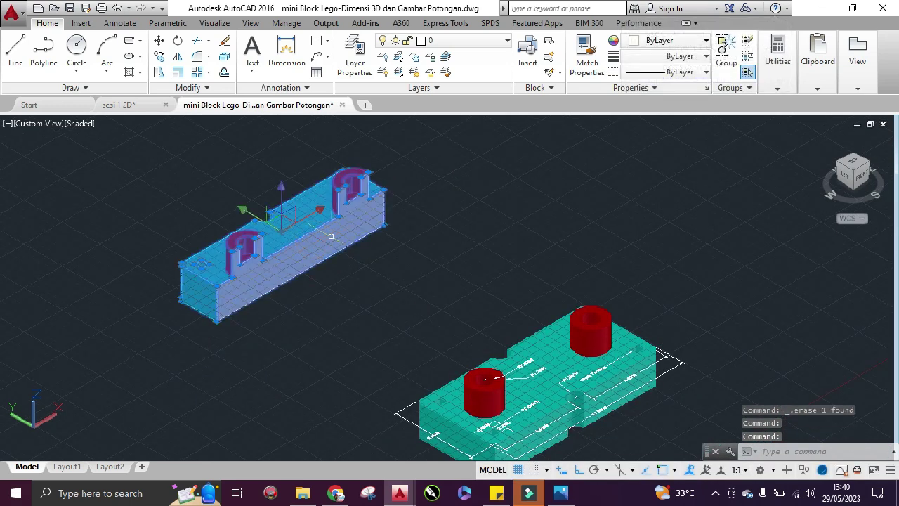
left_click(159, 40)
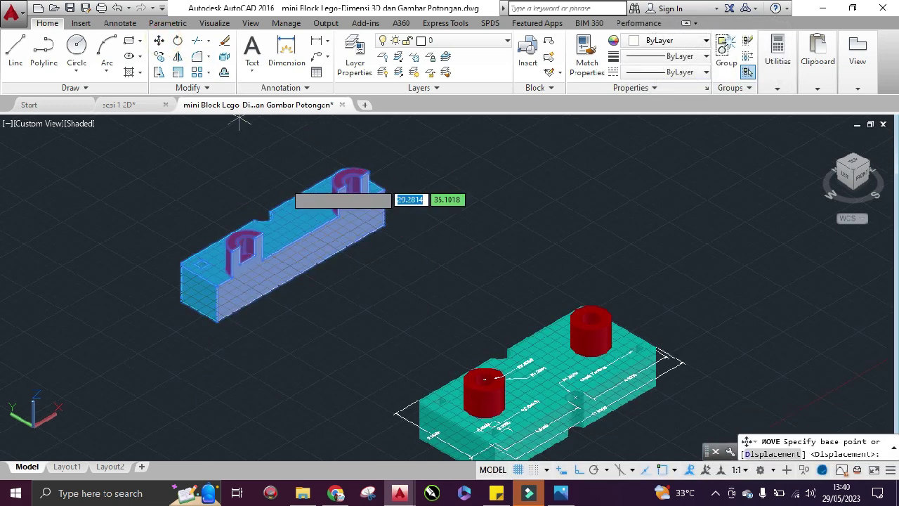
left_click(296, 254)
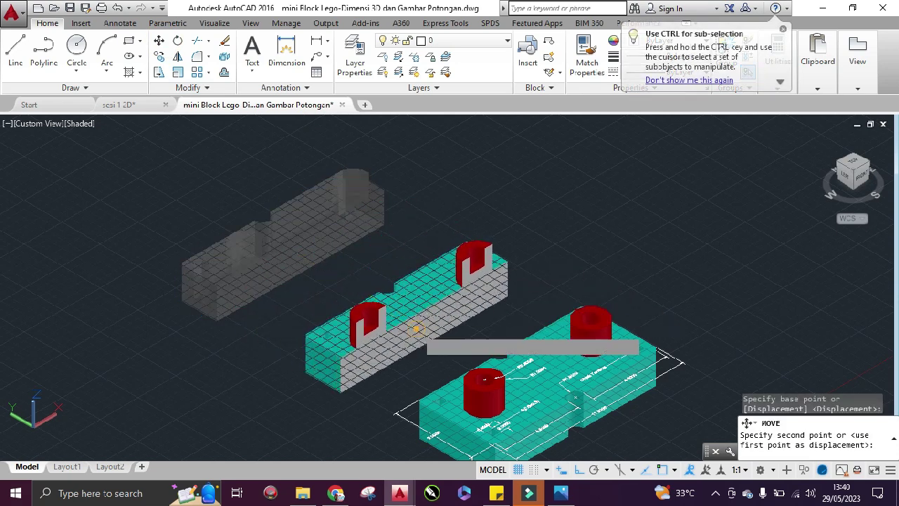
left_click(422, 315)
Try to add a linear dimension from the cut face's upper outer corner to the near cylinder's centre.
scroll(417, 326, "up", 4)
scroll(416, 333, "up", 2)
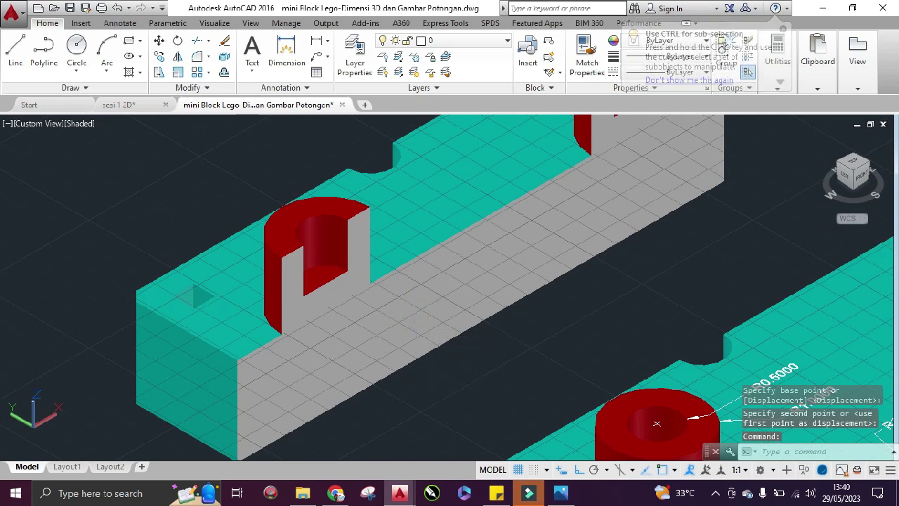
middle_click_drag(416, 323, 379, 283)
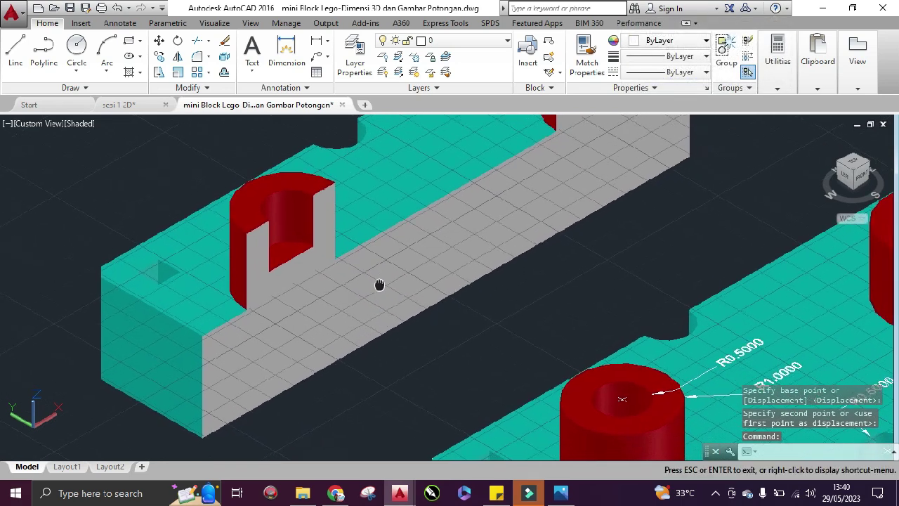
left_click(306, 46)
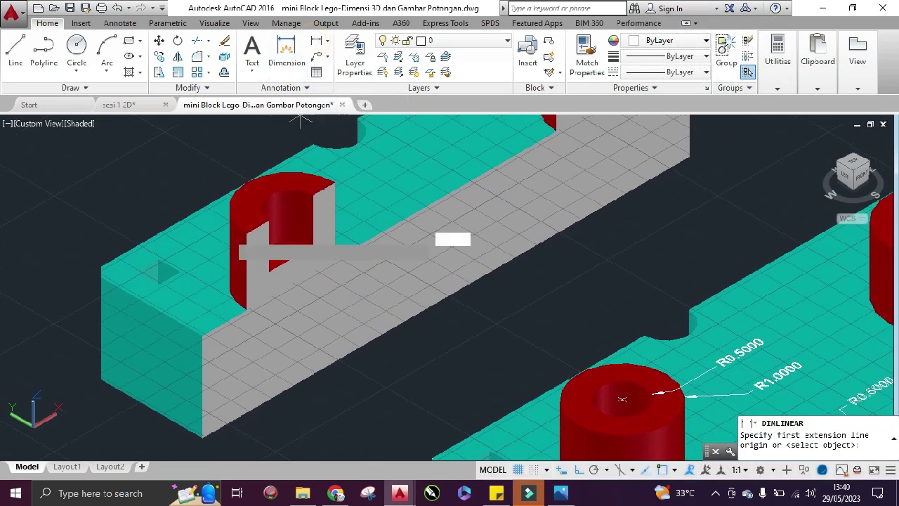
left_click(198, 334)
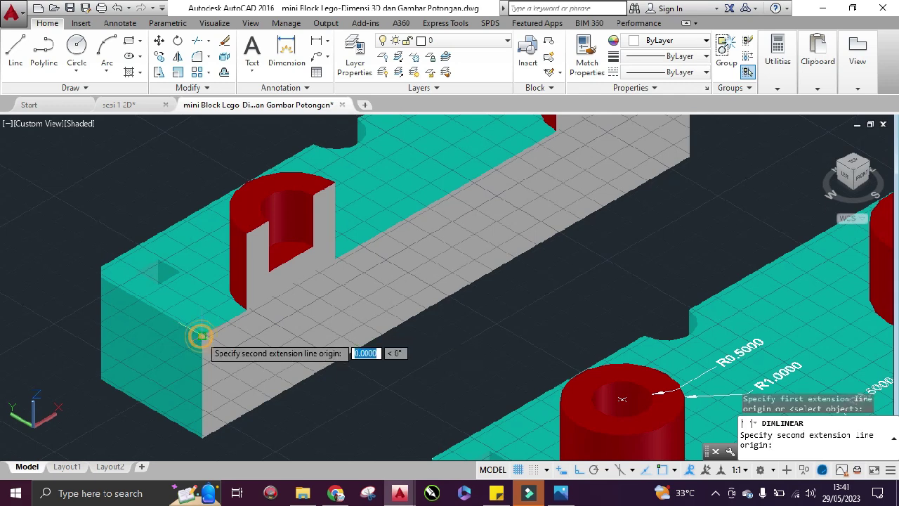
left_click(287, 288)
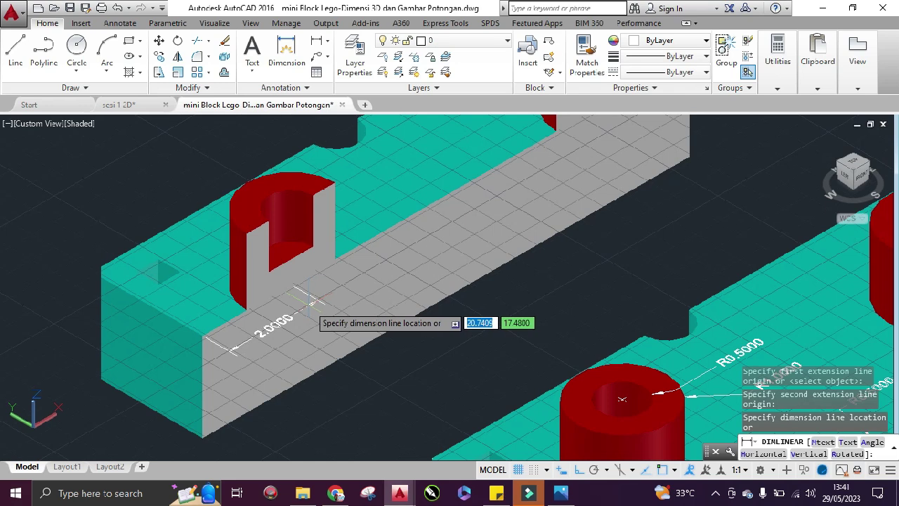
left_click(314, 302)
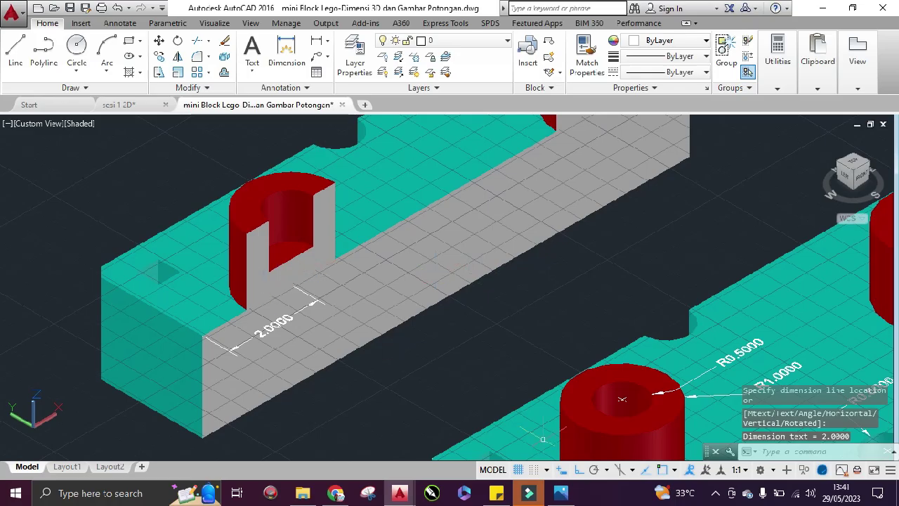
Compare the new linear dimension with the section view in the reference image and erase it from the sectioned block.
left_click(560, 492)
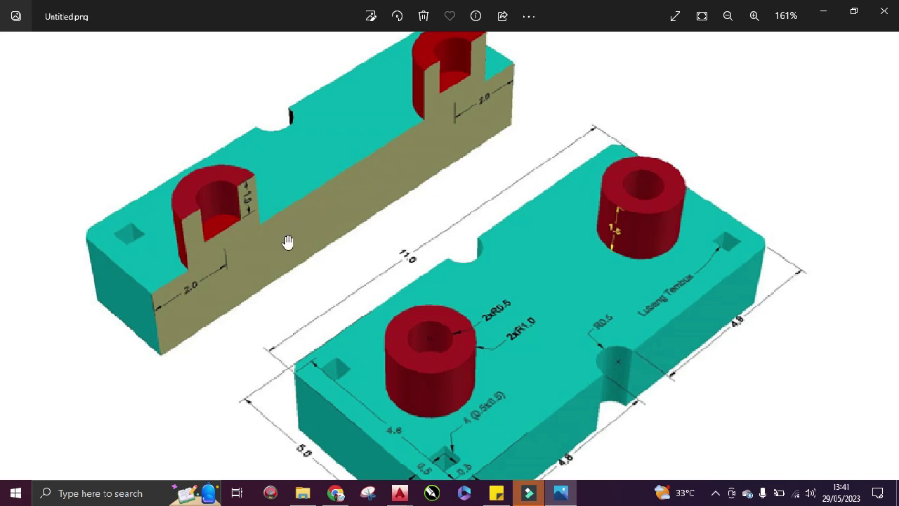
mouse_move(400, 493)
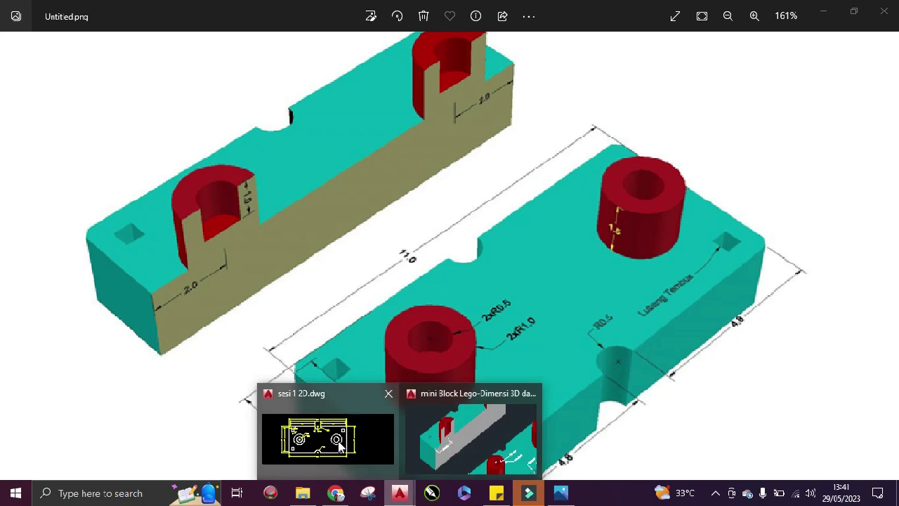
left_click(450, 432)
left_click(288, 321)
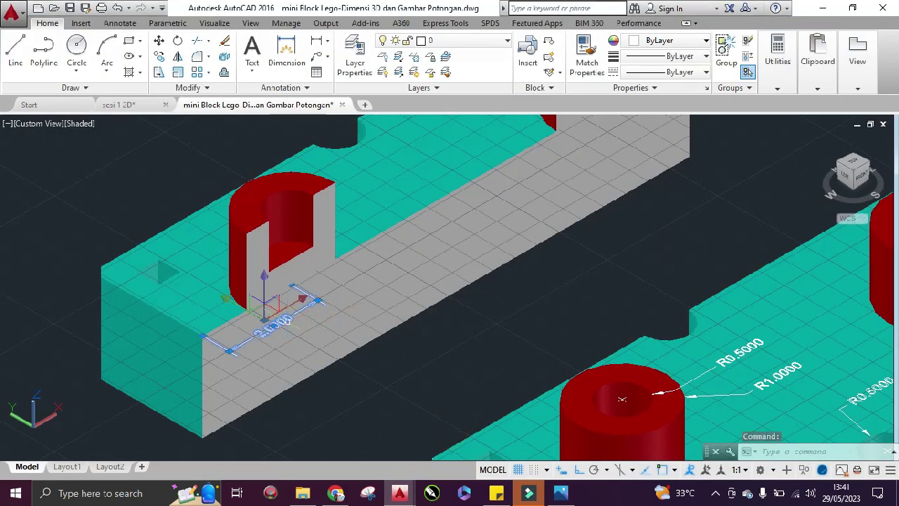
key("Delete")
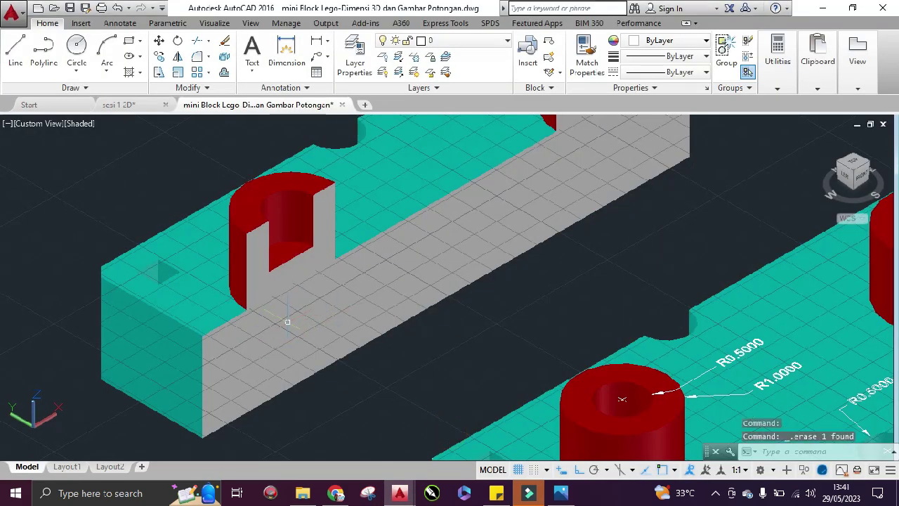
Align the UCS to the cut face of the sectioned block using the Face option.
type("ucs")
key("Return")
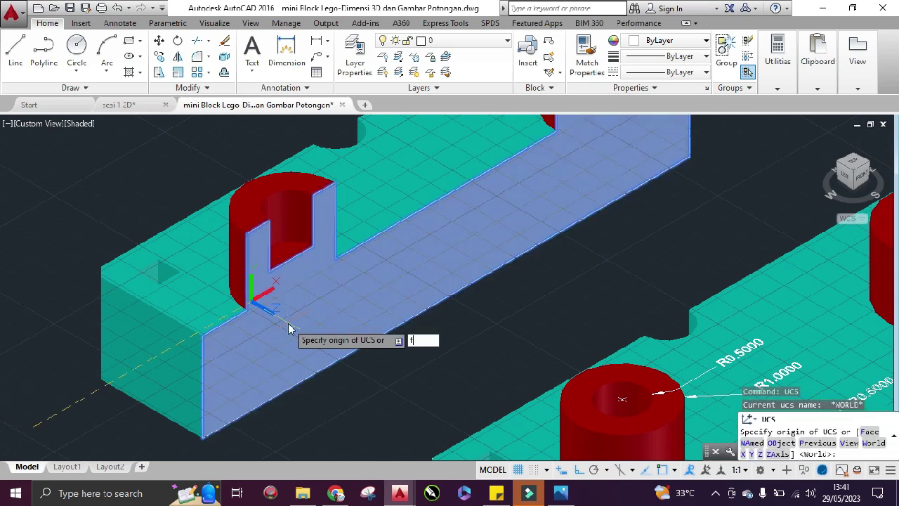
type("f")
key("Return")
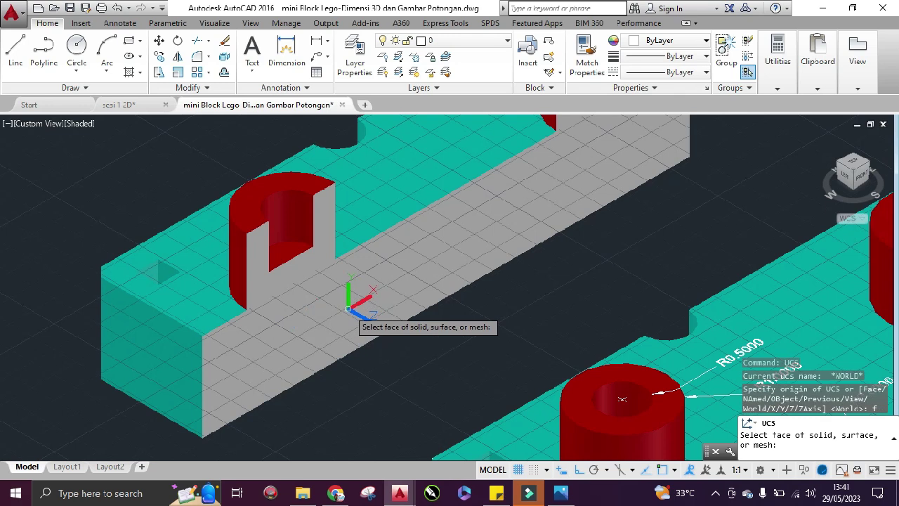
left_click(348, 313)
key("Return")
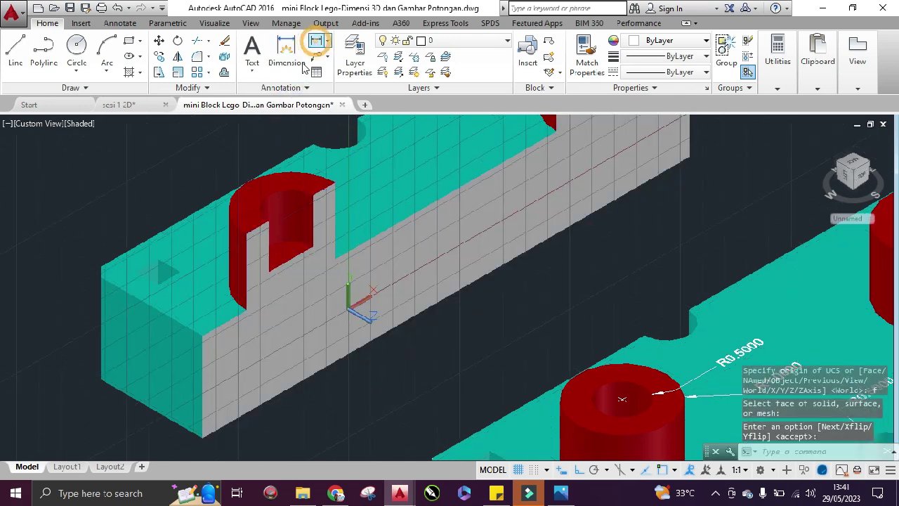
Dimension the distance from the block's outer edge to the near cylinder's centre, placing the linear dimension on the cut face.
left_click(316, 40)
left_click(199, 334)
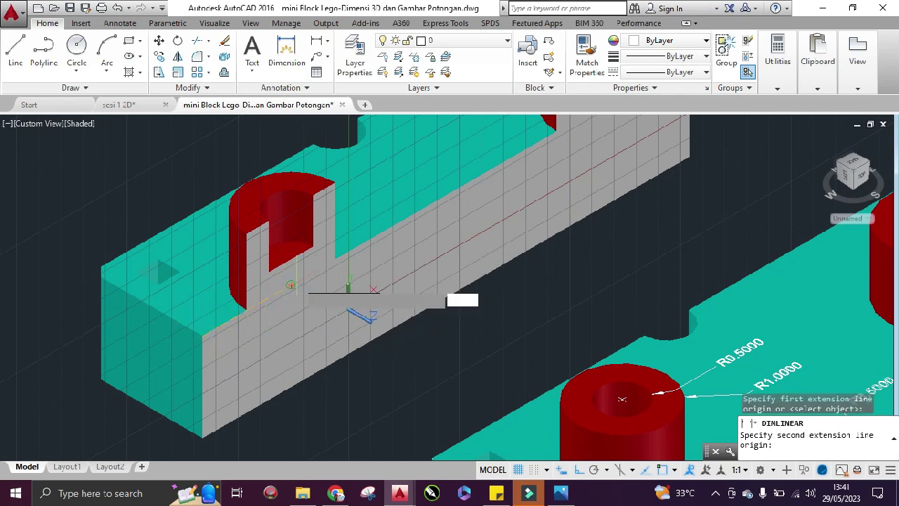
left_click(291, 284)
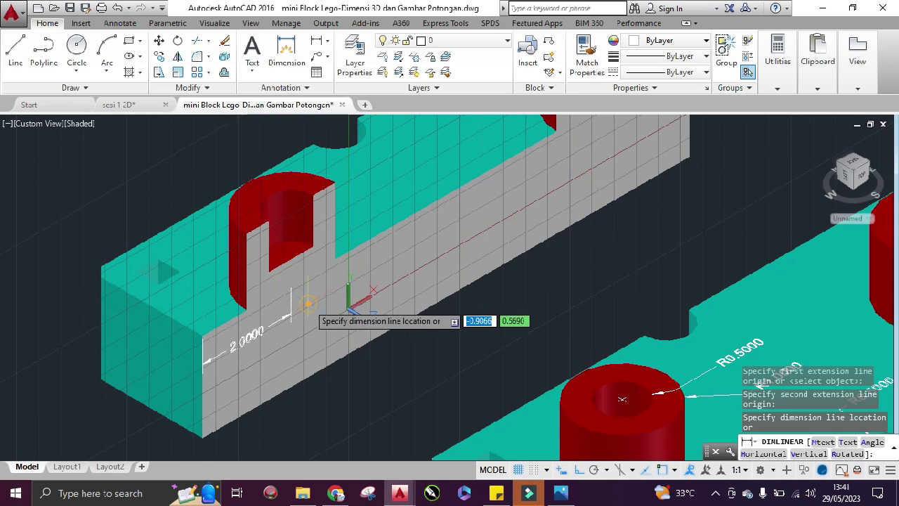
Dimension the block's height along the cut face's outer vertical edge with a linear dimension beside the end face.
scroll(290, 361, "up", 3)
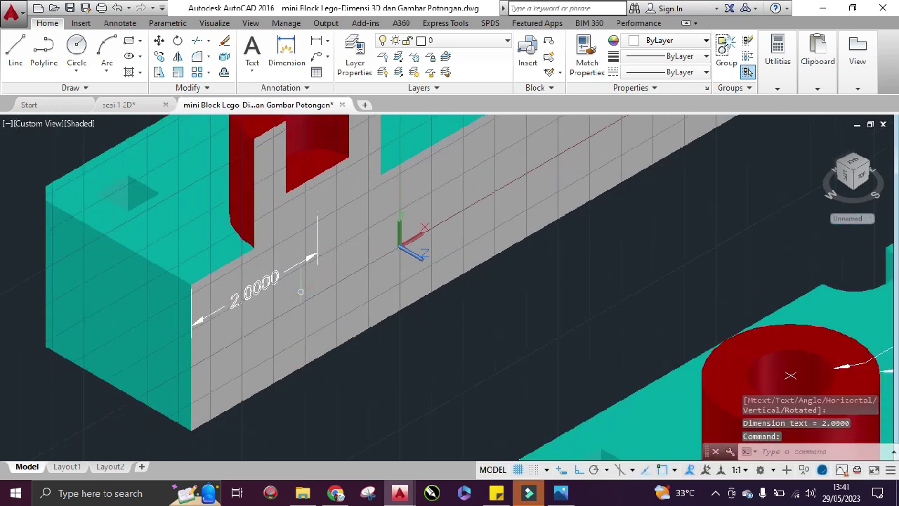
left_click(288, 53)
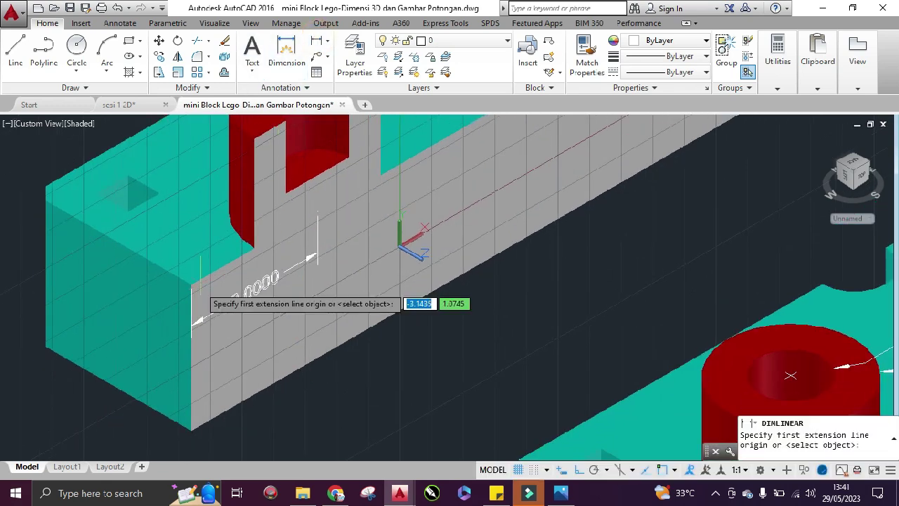
left_click(191, 285)
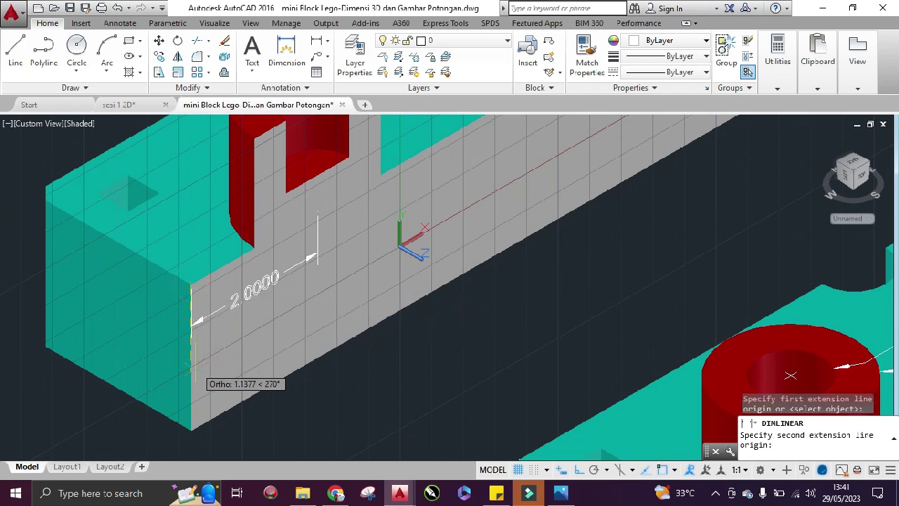
left_click(191, 424)
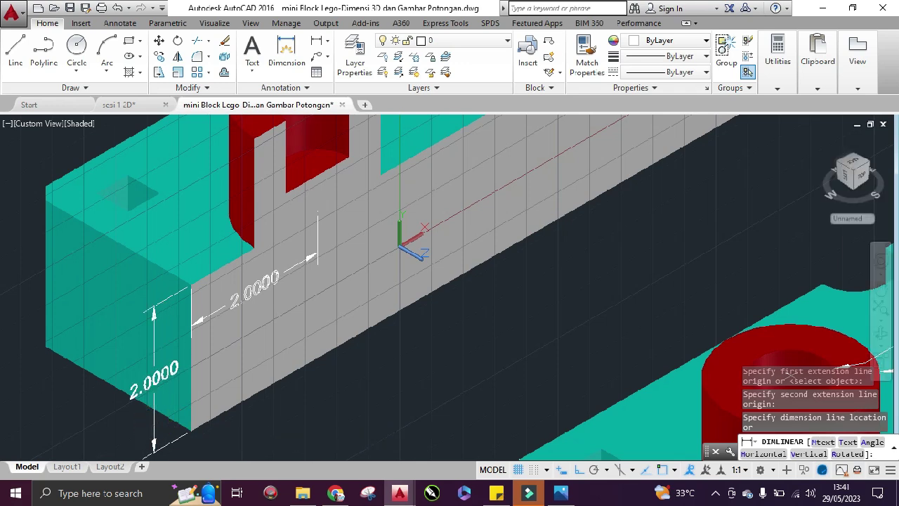
left_click(316, 231)
Dimension the depth of the near cylinder's hole, placing the linear dimension beside the cylinder on its inner side.
scroll(316, 231, "down", 2)
scroll(387, 277, "up", 1)
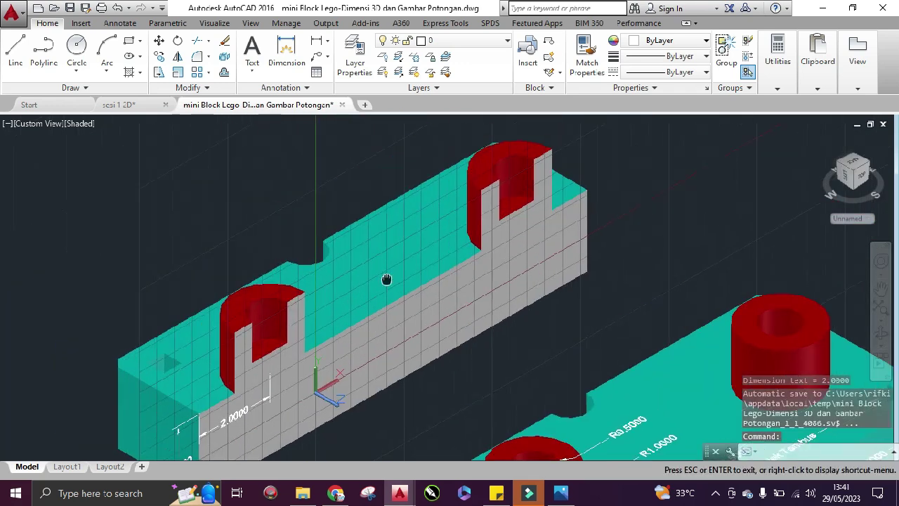
middle_click_drag(387, 277, 461, 258)
scroll(321, 342, "up", 3)
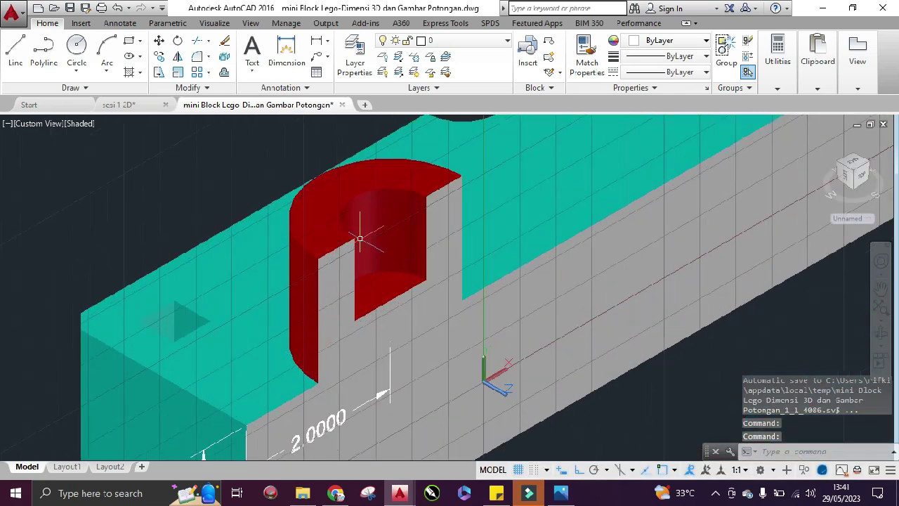
left_click(316, 41)
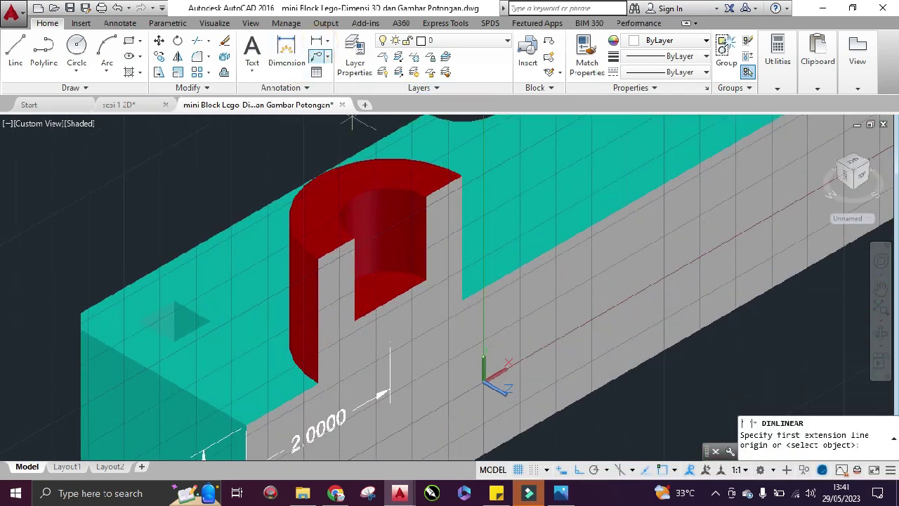
left_click(346, 229)
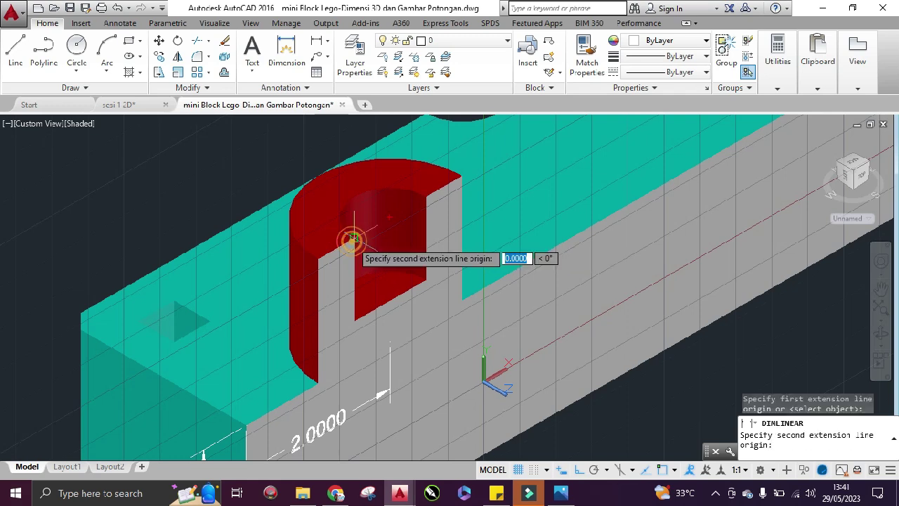
left_click(355, 321)
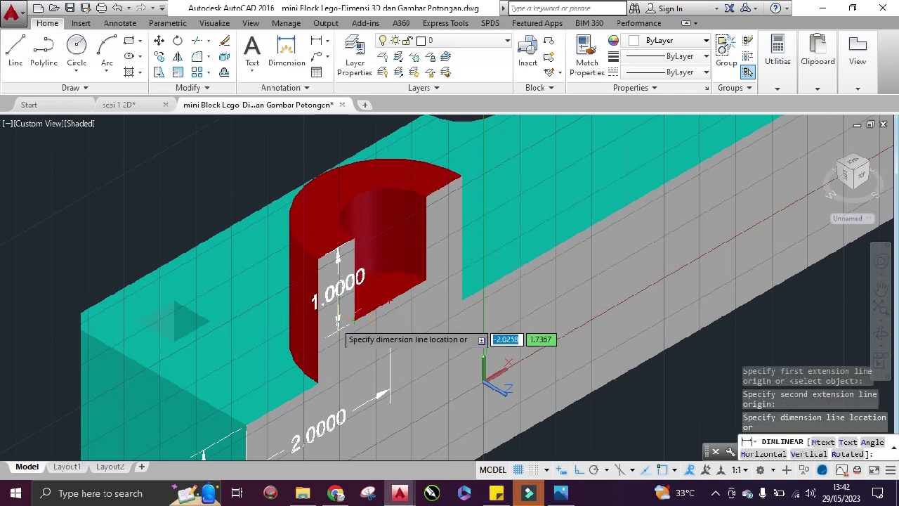
left_click(513, 223)
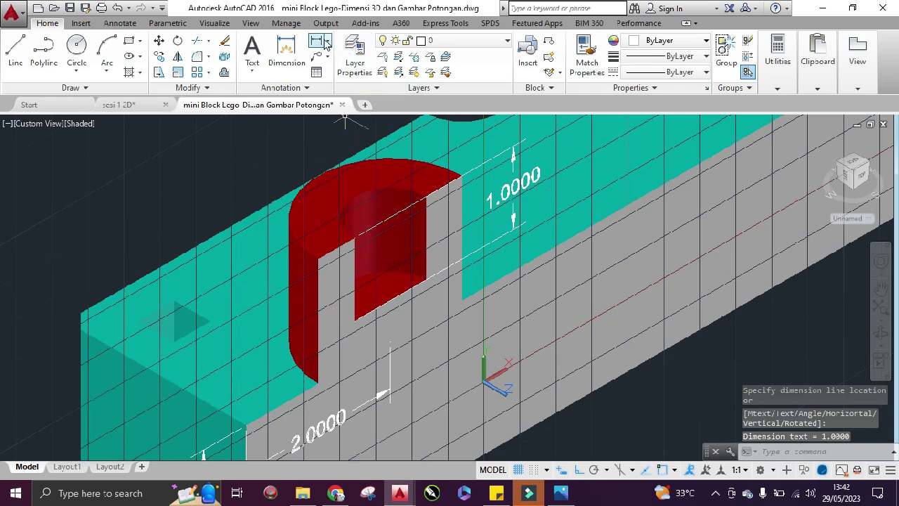
Dimension the near cylinder's height above the block along its outer cut edge with a linear dimension.
left_click(320, 42)
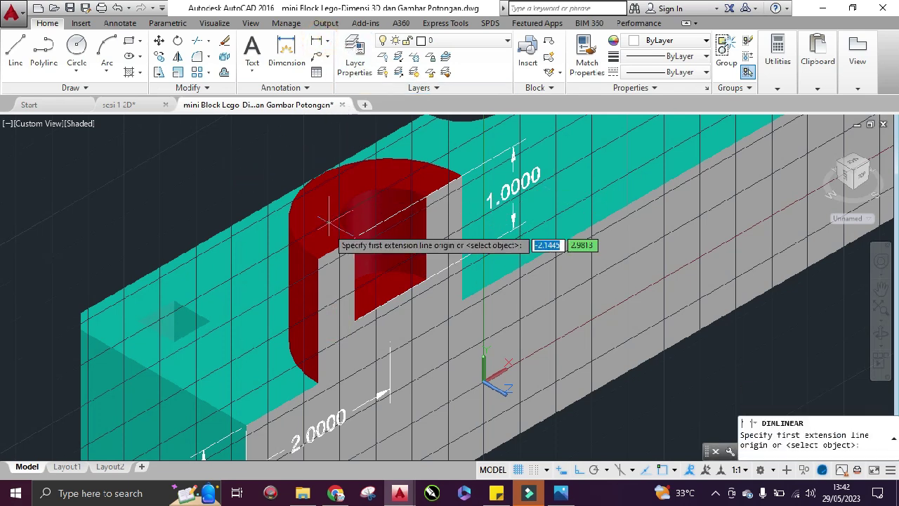
left_click(315, 261)
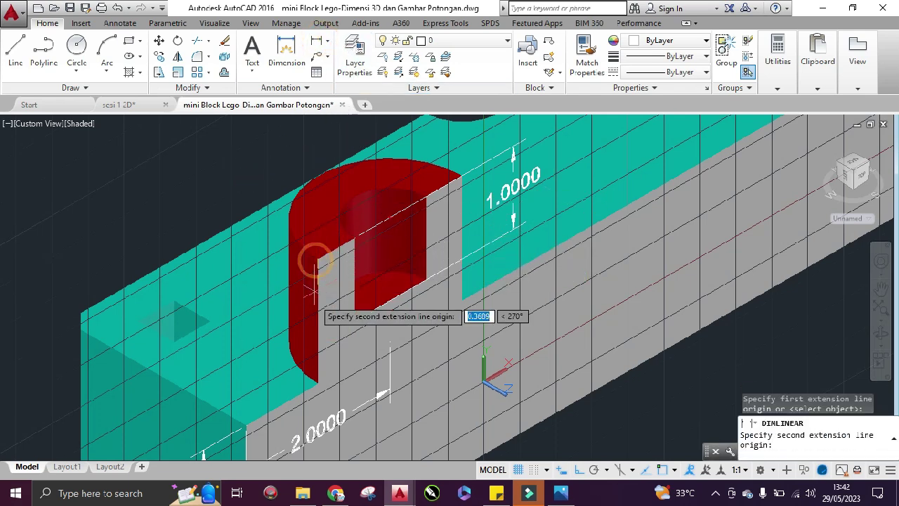
left_click(318, 383)
Check the dimensioned section against the section view in the reference image for any remaining dimensions.
scroll(528, 321, "down", 6)
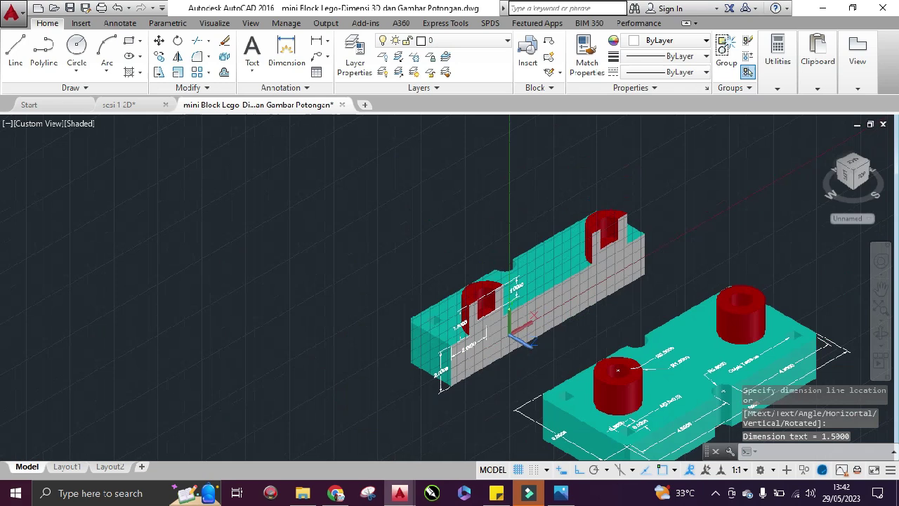
scroll(371, 275, "up", 1)
scroll(355, 243, "up", 2)
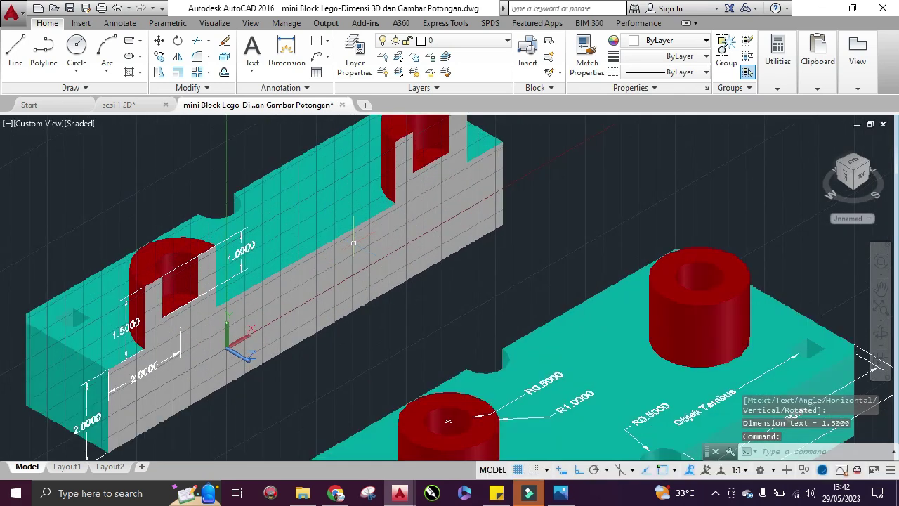
left_click(565, 496)
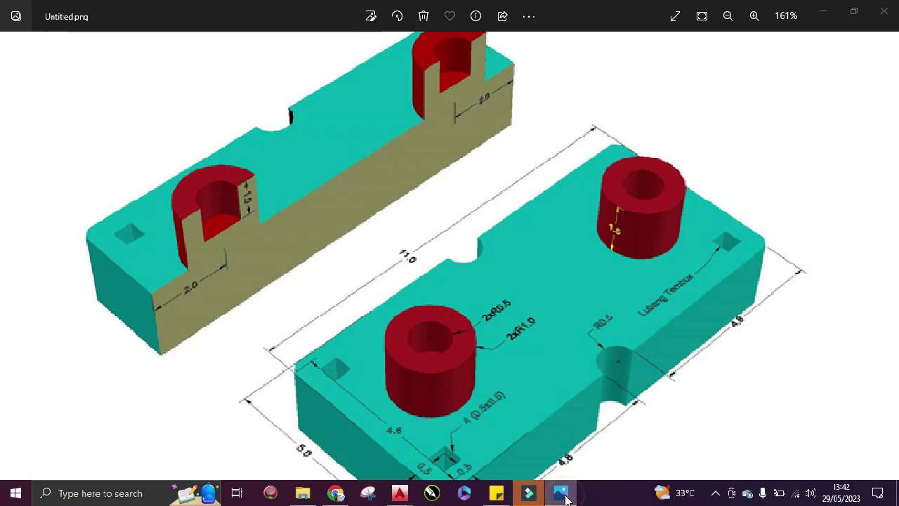
left_click(562, 494)
scroll(373, 251, "down", 2)
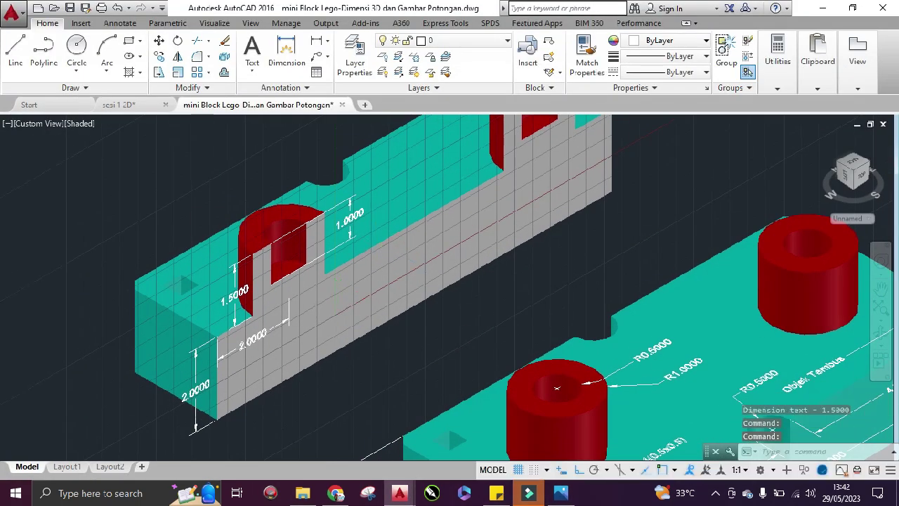
Compare the dimensions on the whole block and the section, including their number format, with the reference image.
scroll(377, 316, "down", 3)
scroll(441, 362, "up", 4)
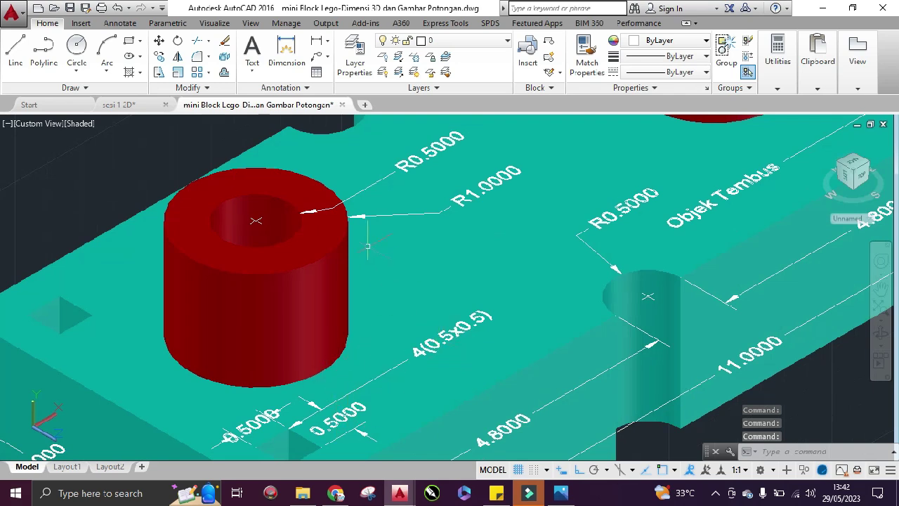
scroll(367, 246, "down", 4)
middle_click_drag(351, 207, 407, 276)
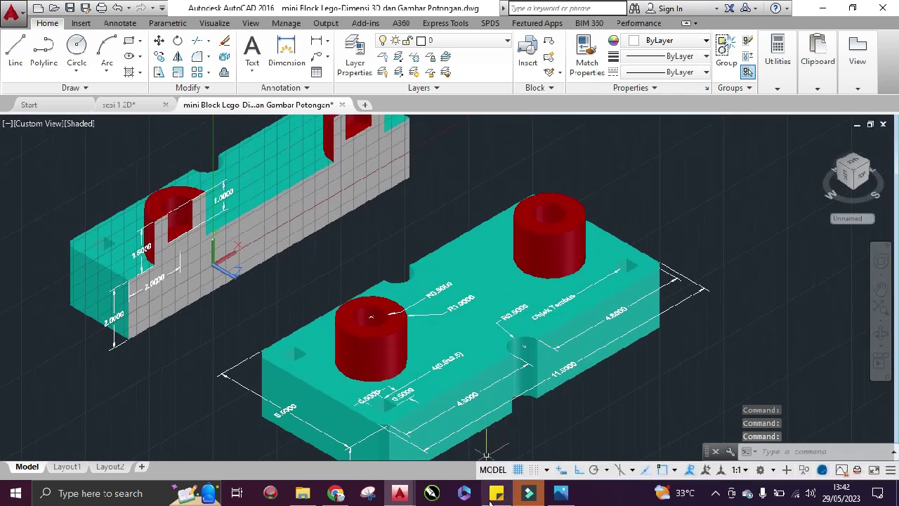
left_click(560, 493)
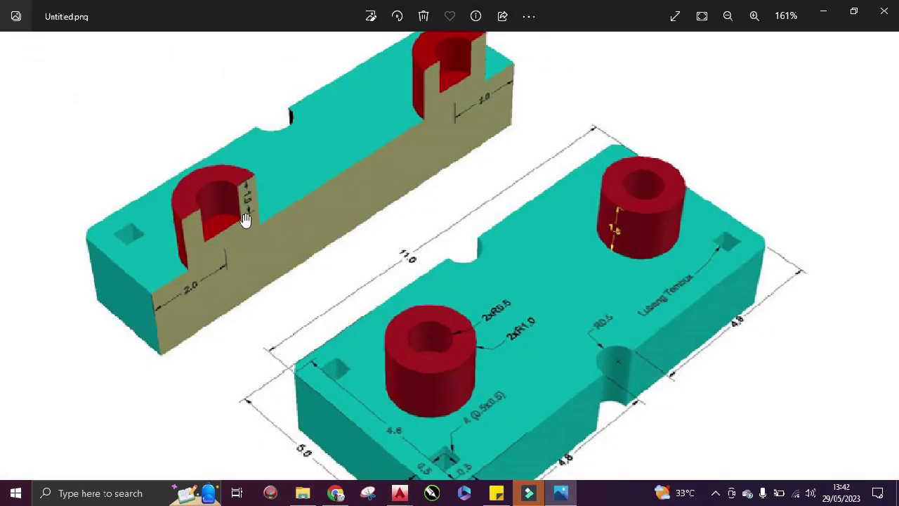
scroll(247, 219, "up", 3)
scroll(274, 227, "down", 4)
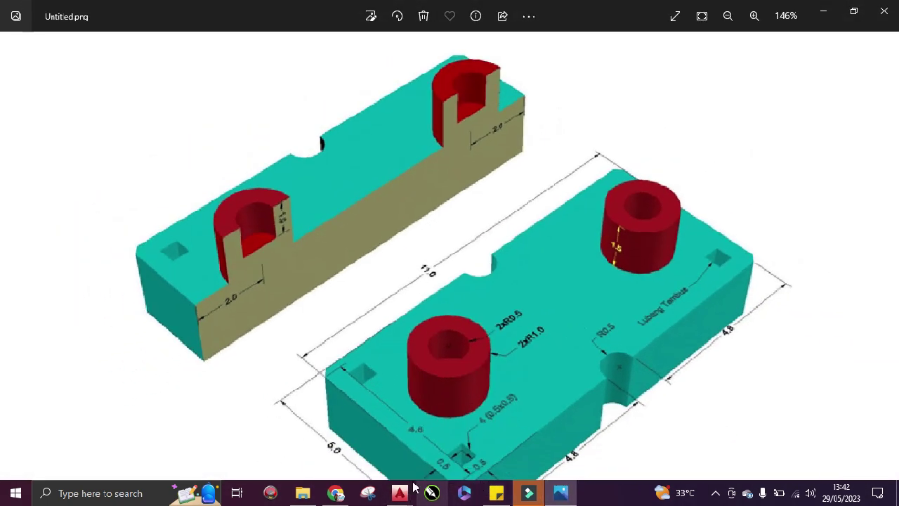
mouse_move(401, 487)
left_click(476, 454)
mouse_move(371, 317)
middle_mouse_down()
mouse_move(401, 325)
mouse_move(484, 399)
middle_mouse_up()
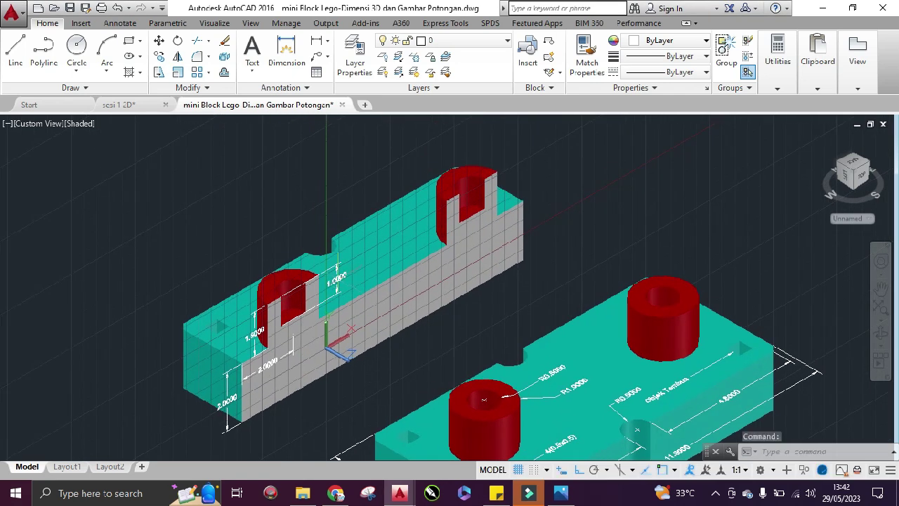
Set the Standard dimension style's linear precision to one decimal place (0.0) and make the style current.
type("dims")
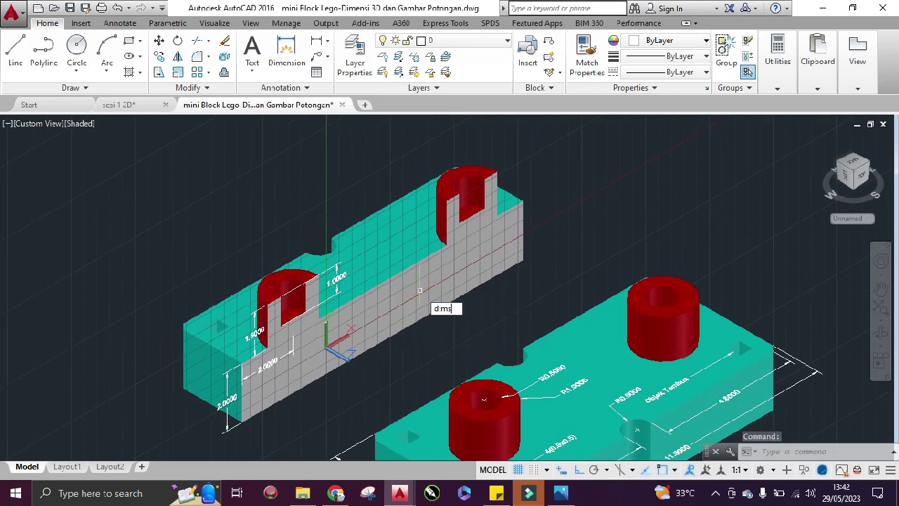
type("ty")
key("Return")
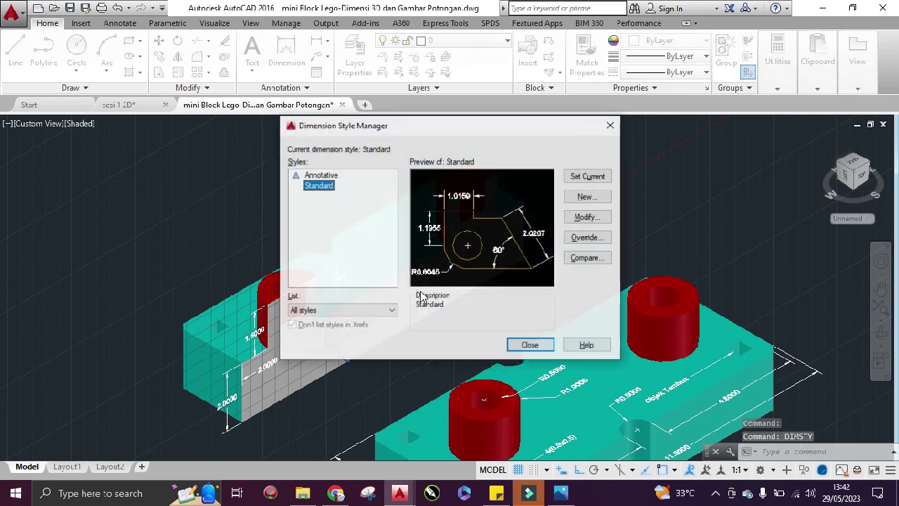
left_click(581, 218)
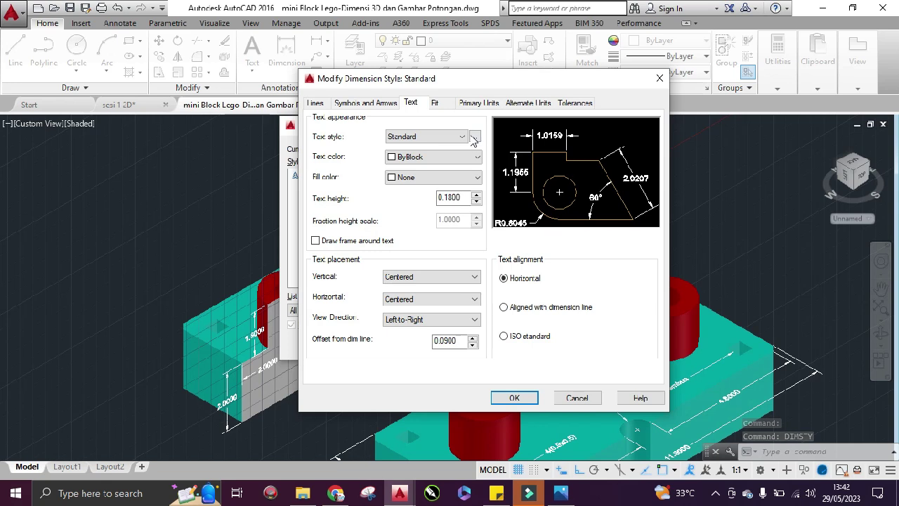
left_click(477, 104)
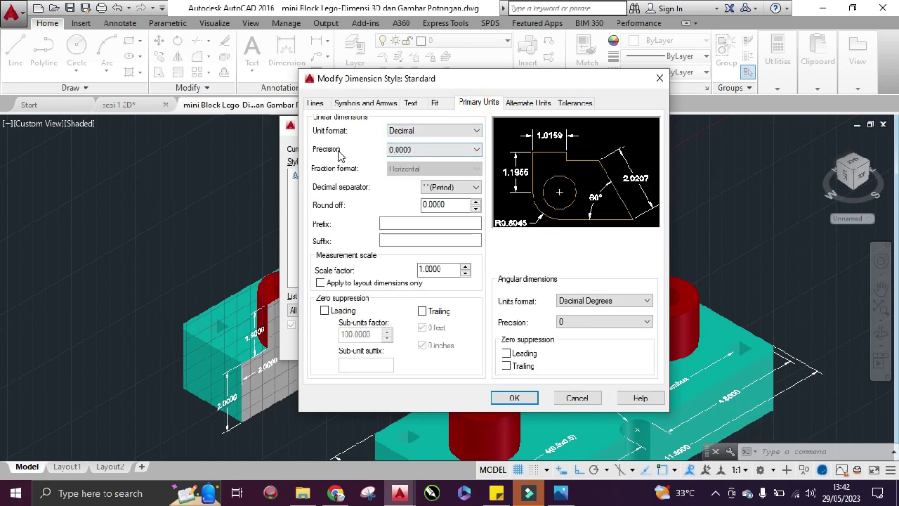
left_click(450, 152)
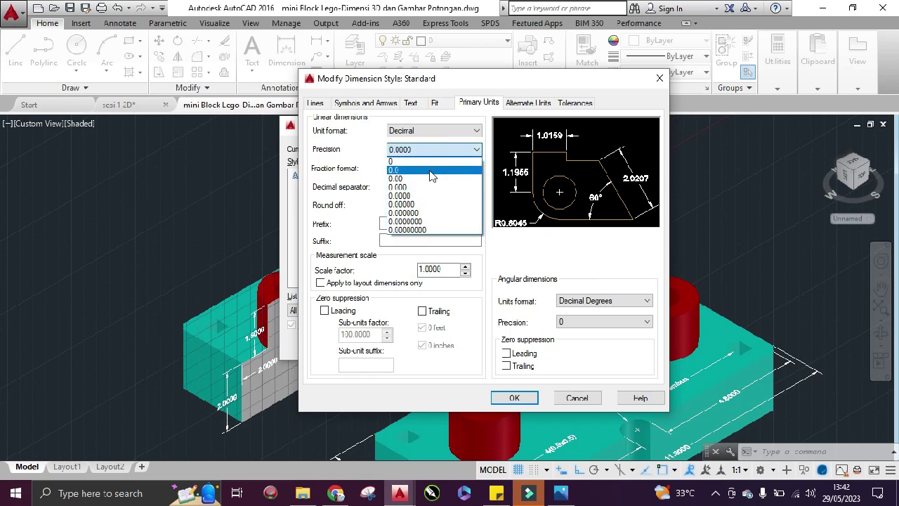
left_click(430, 171)
left_click(530, 400)
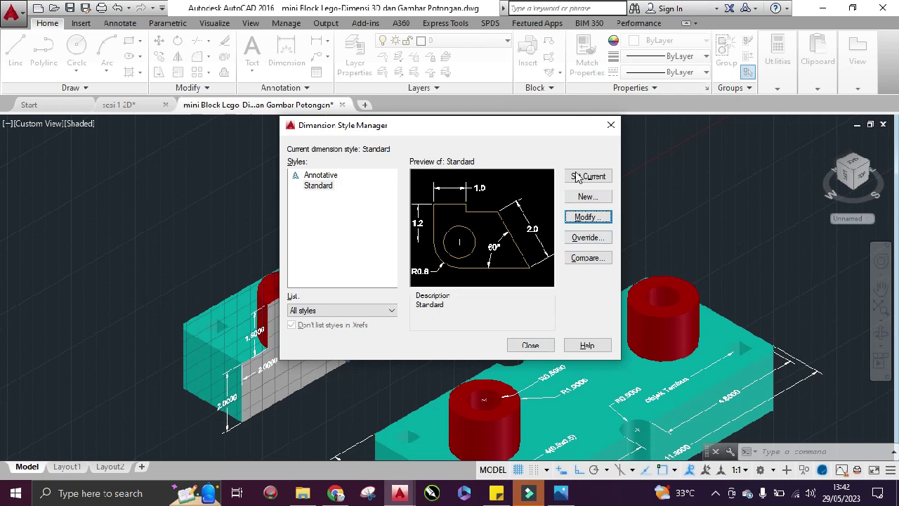
left_click(580, 178)
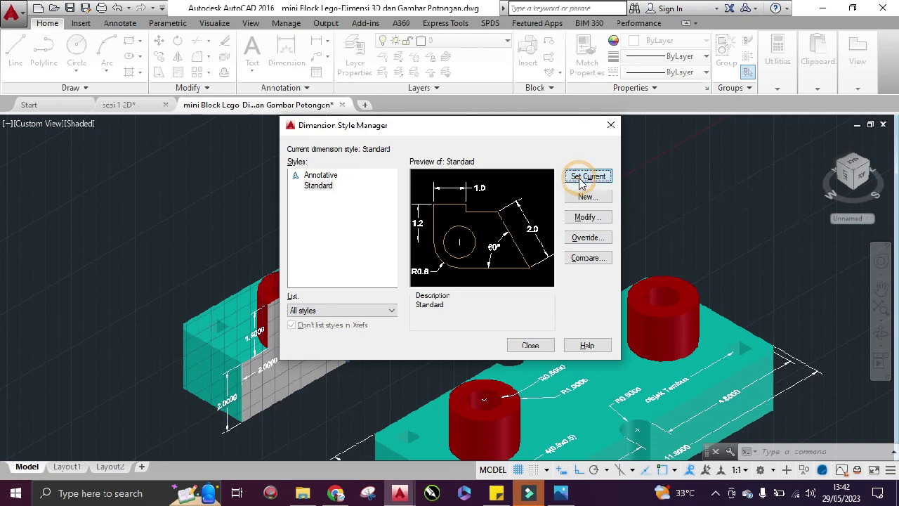
left_click(532, 346)
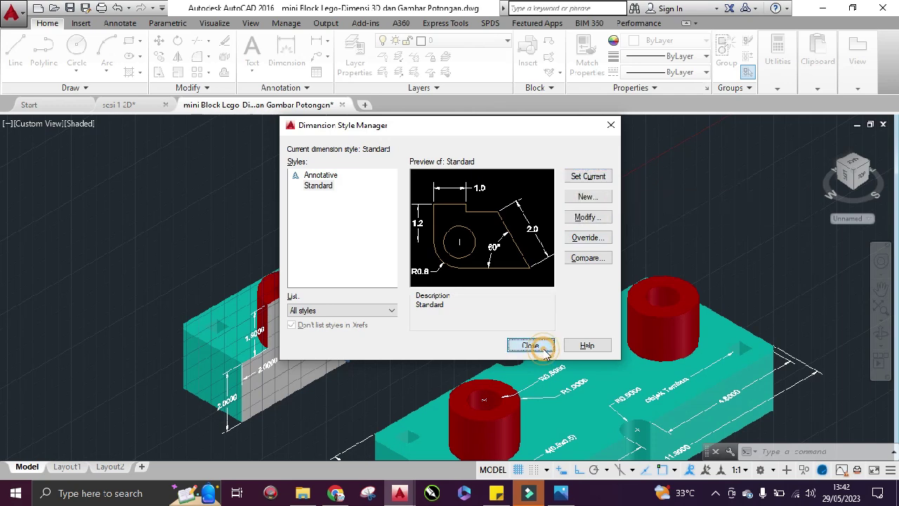
Examine the reformatted dimension labels on the section and across the whole block's top and sides.
scroll(379, 348, "up", 5)
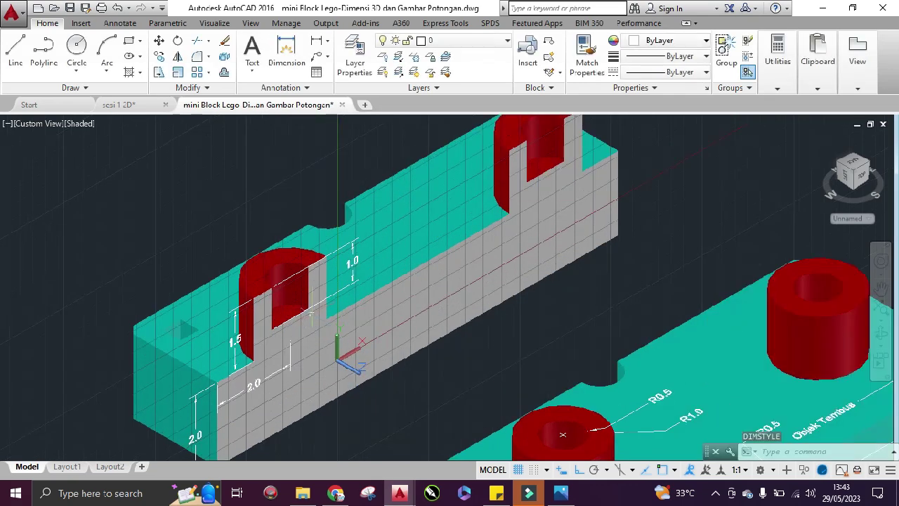
scroll(321, 260, "down", 3)
scroll(260, 265, "down", 5)
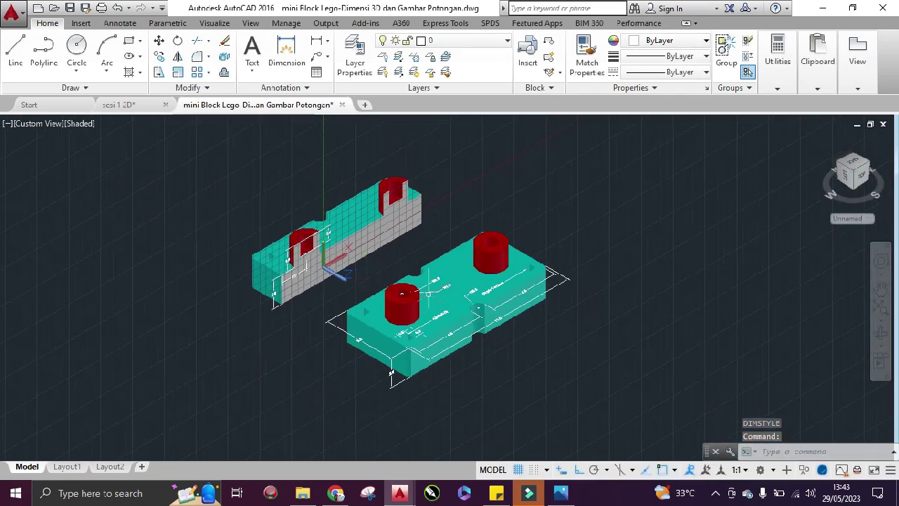
middle_click_drag(435, 330, 393, 327)
scroll(389, 378, "up", 4)
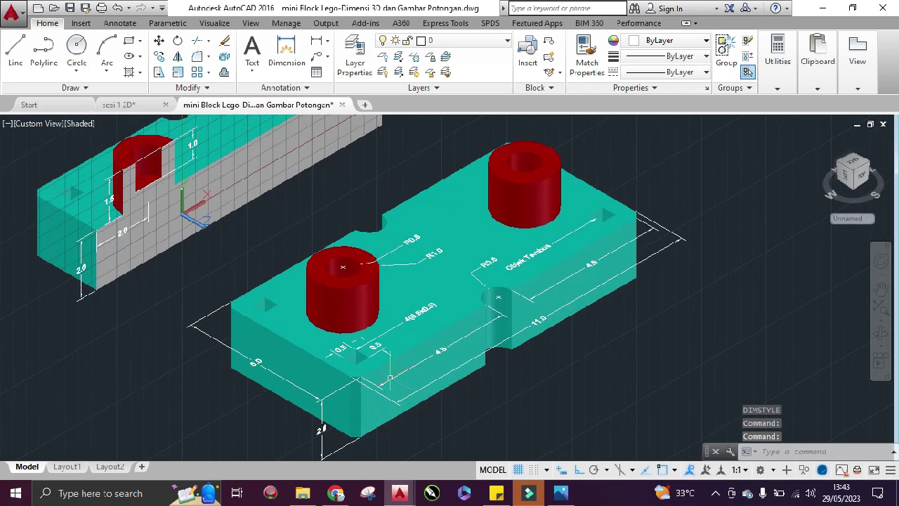
middle_click_drag(376, 332, 409, 362)
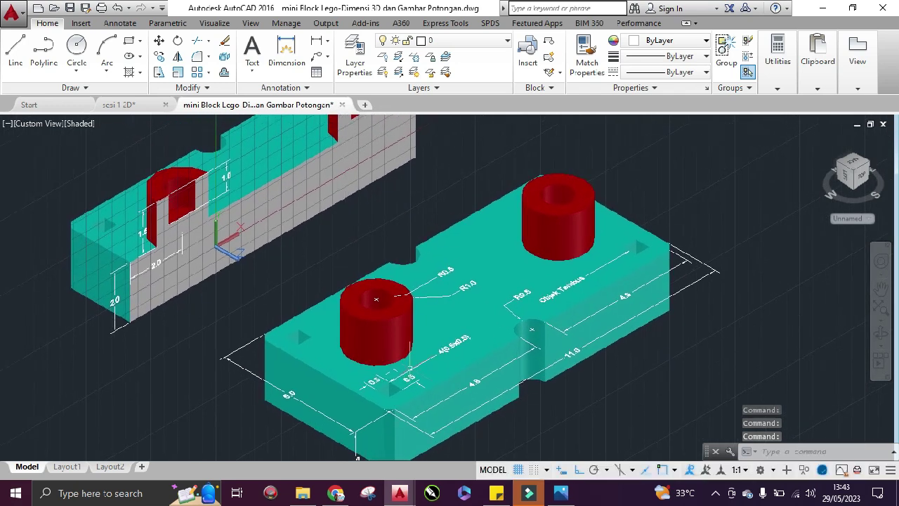
middle_click_drag(376, 299, 426, 336)
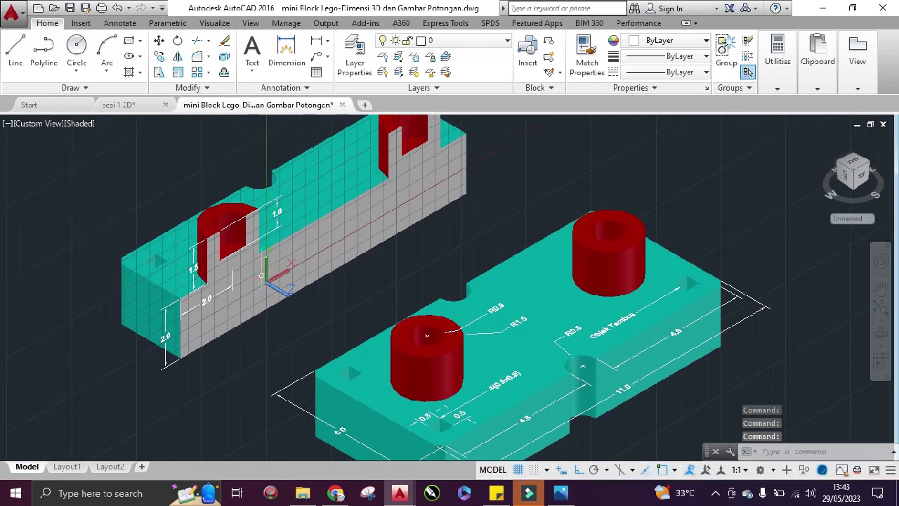
scroll(274, 273, "down", 3)
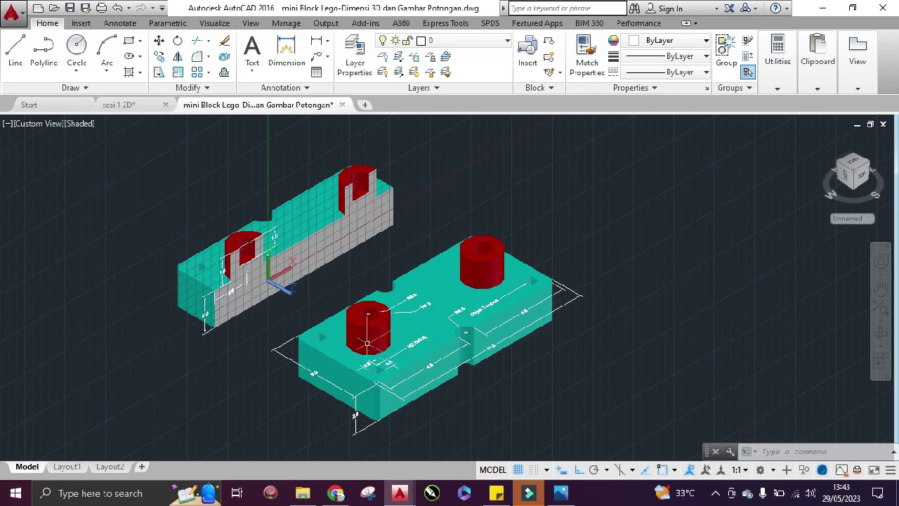
scroll(375, 342, "up", 3)
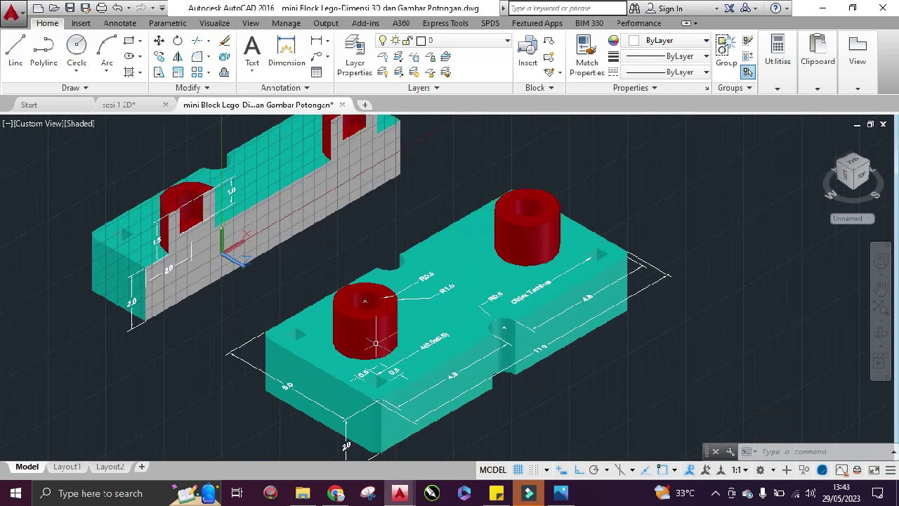
scroll(376, 342, "up", 2)
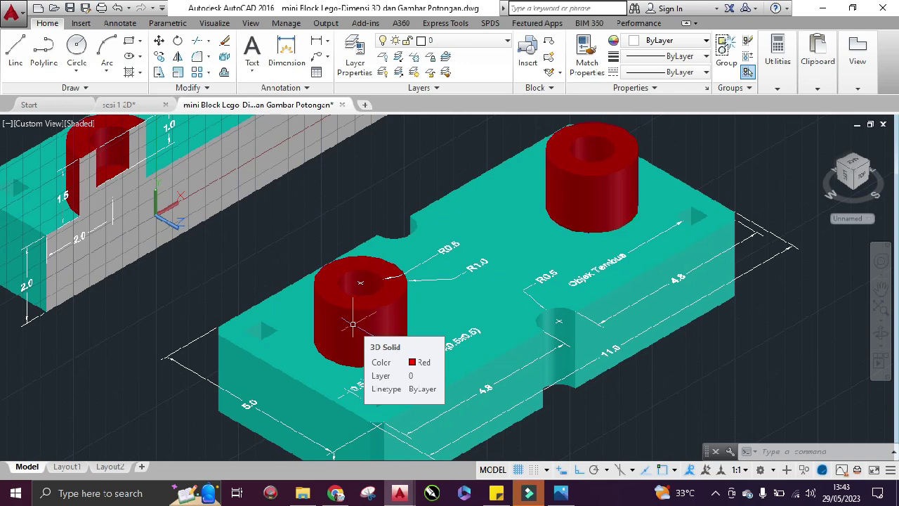
middle_click_drag(618, 246, 558, 290)
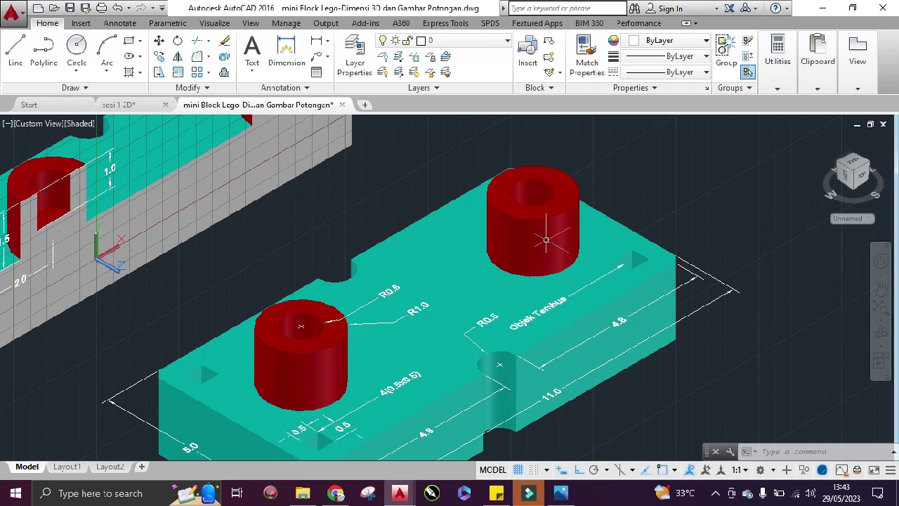
Review the section's near-cylinder dimensions up close, plus the whole block's hole note and edge dimensions.
middle_click_drag(383, 235, 606, 287)
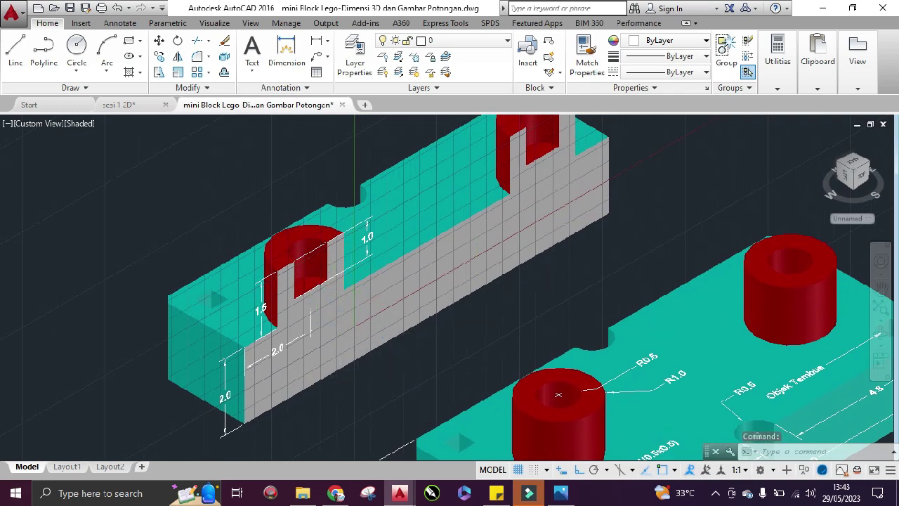
scroll(338, 272, "up", 3)
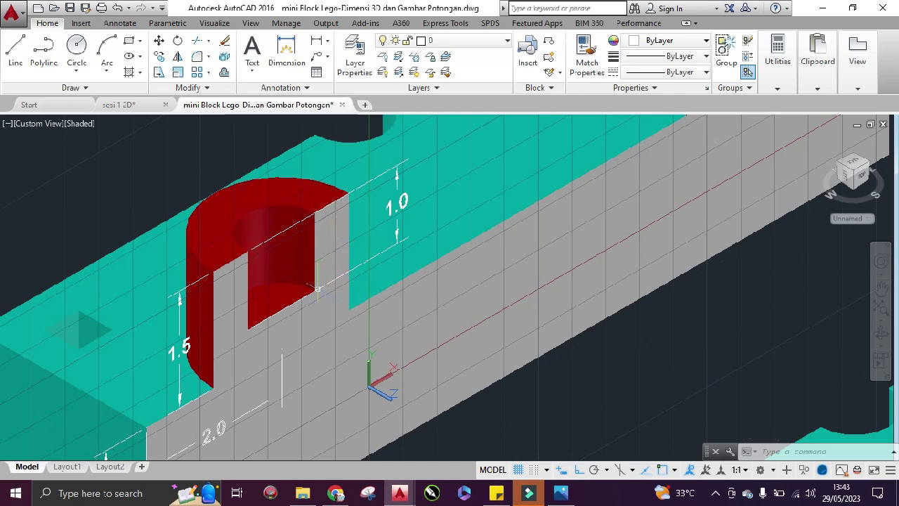
scroll(318, 288, "down", 2)
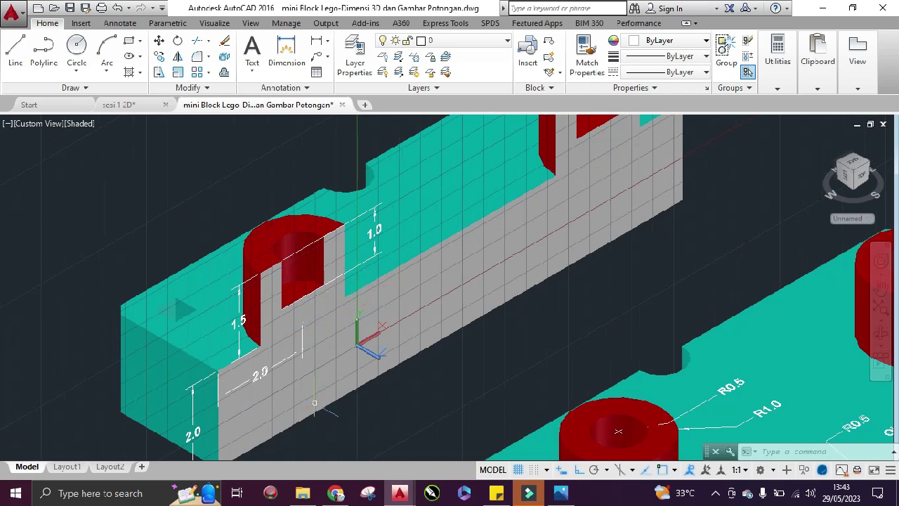
scroll(315, 403, "down", 3)
middle_click_drag(530, 401, 350, 341)
scroll(478, 330, "up", 2)
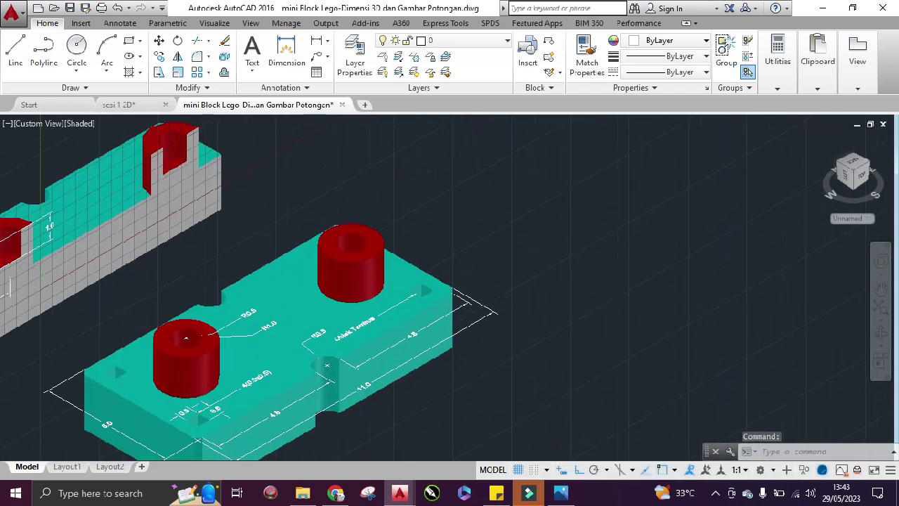
scroll(400, 281, "up", 4)
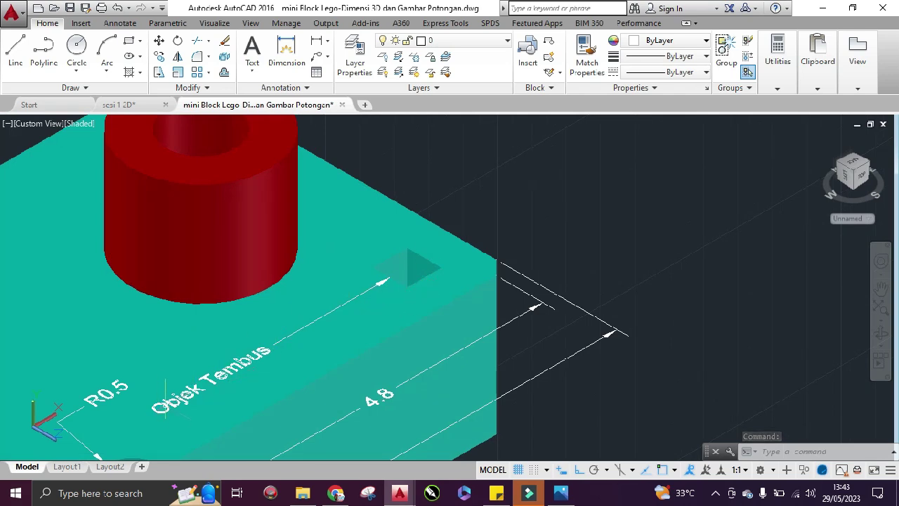
scroll(166, 397, "down", 4)
middle_click_drag(185, 393, 393, 295)
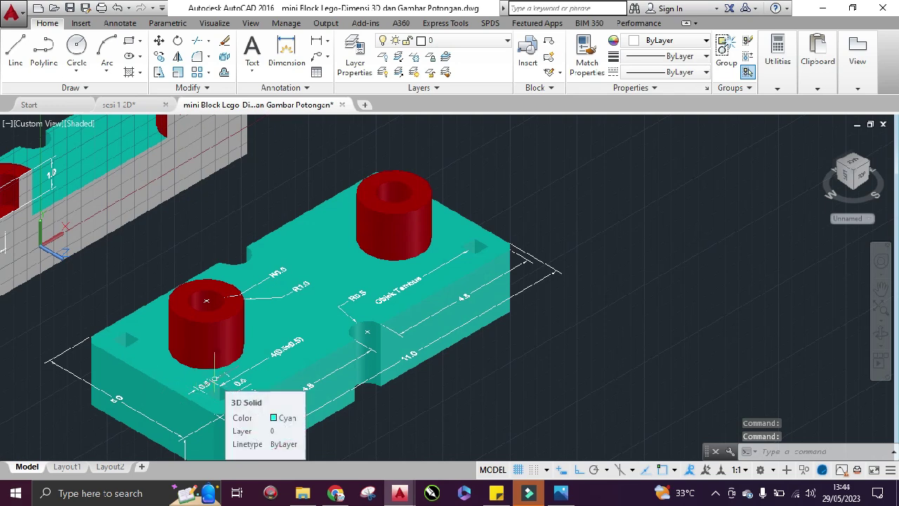
scroll(293, 344, "down", 2)
middle_click_drag(290, 320, 463, 319)
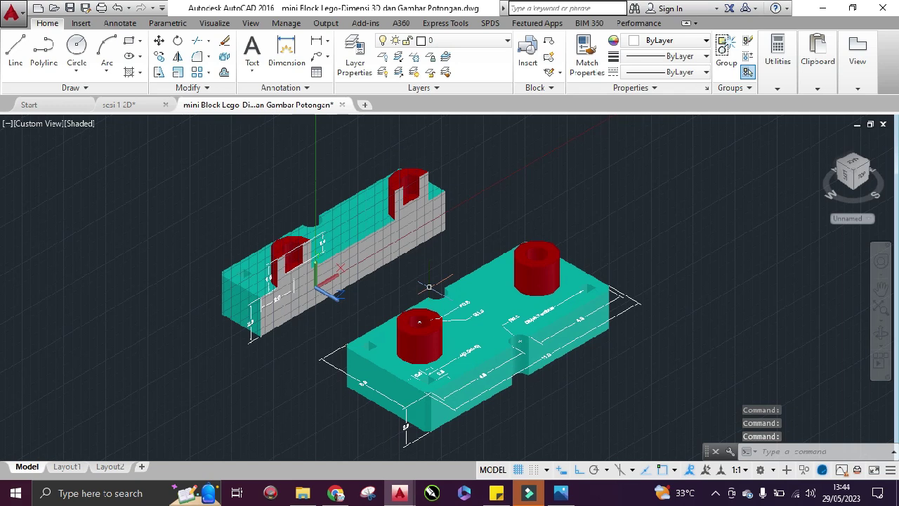